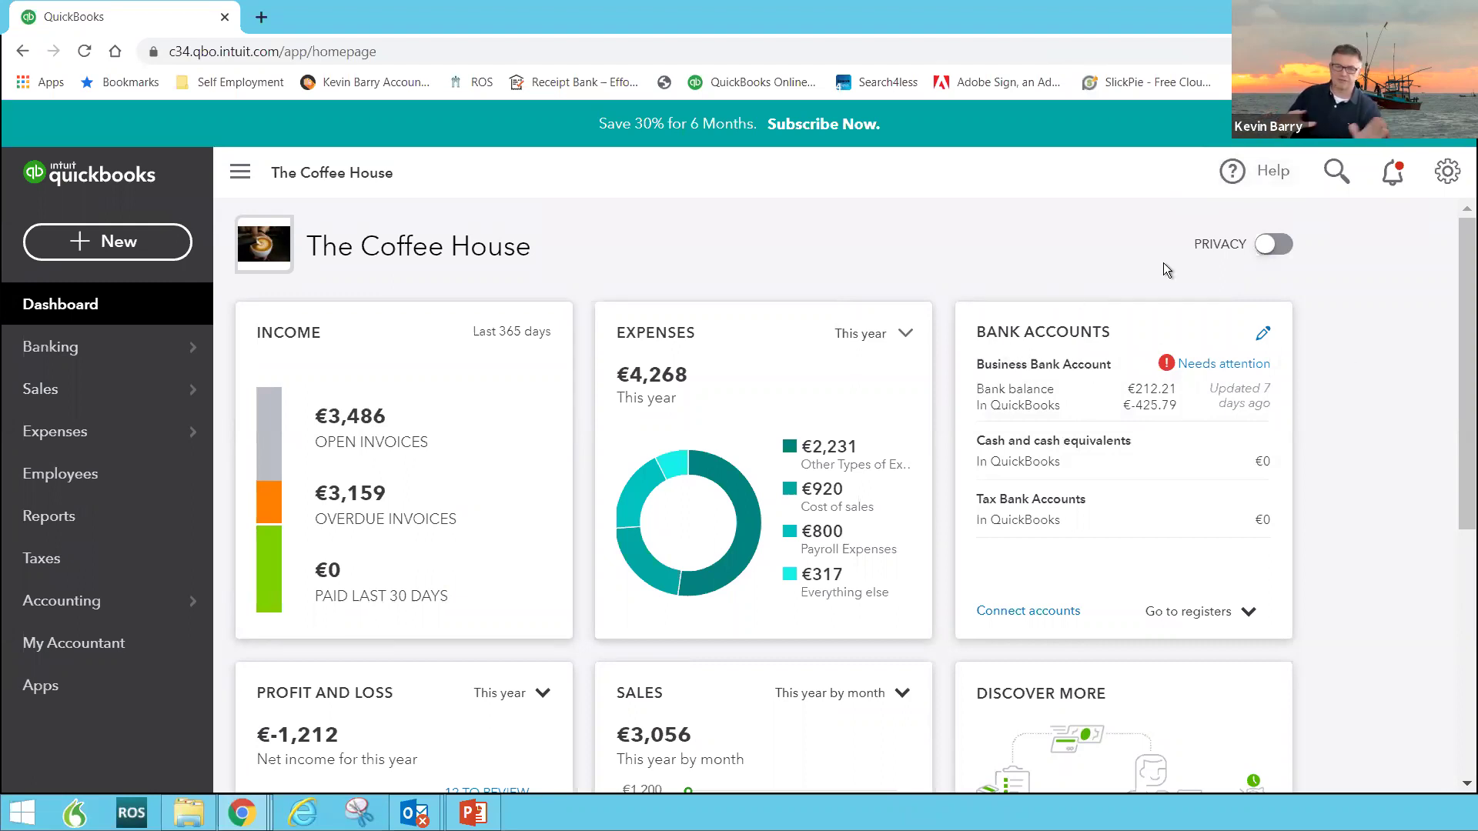
# Step: Search QuickBooks help for 'banking' and choose the 'online banking' suggestion
pyautogui.click(1246, 171)
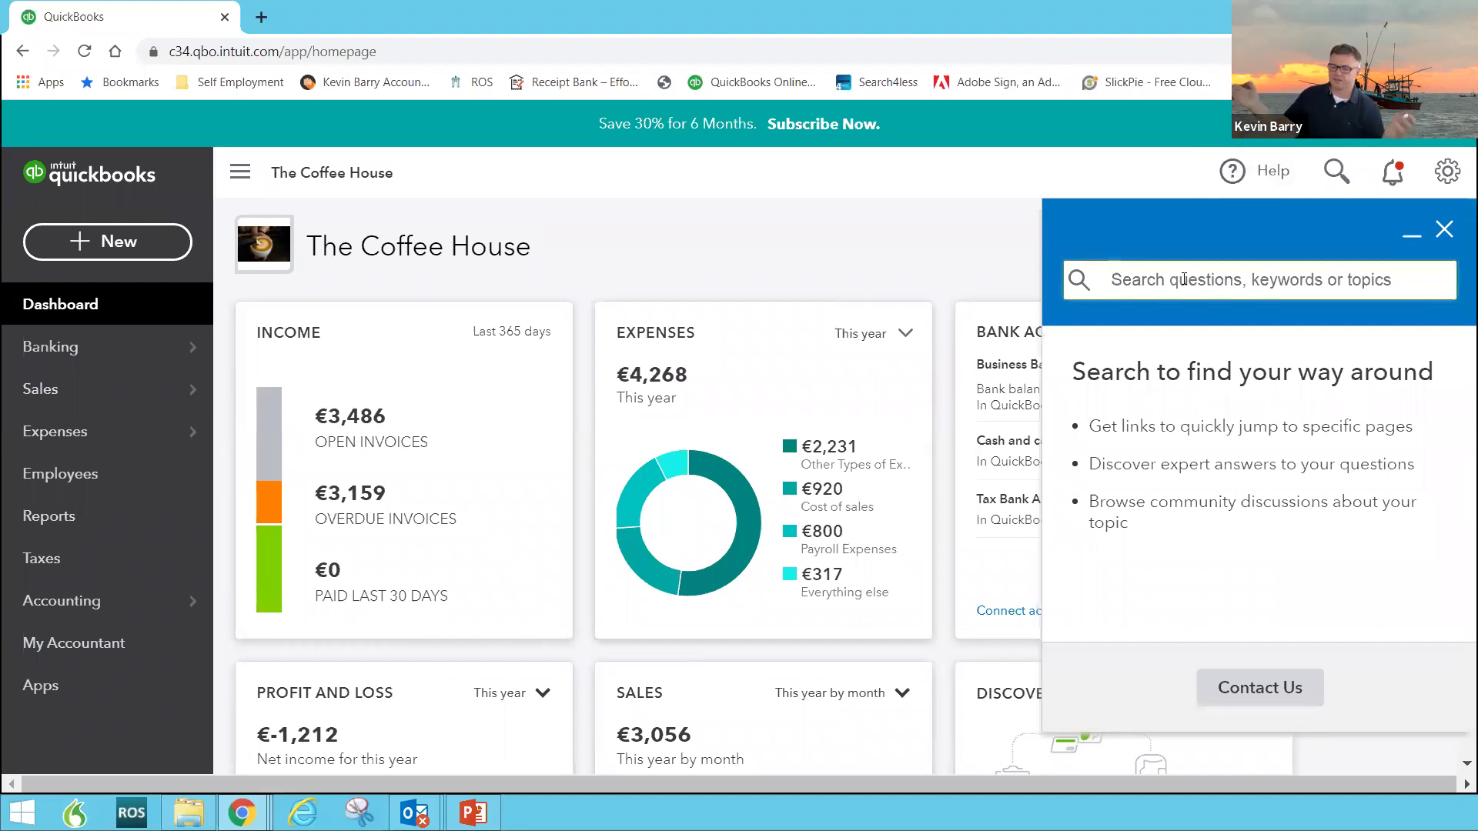
pyautogui.write('banking')
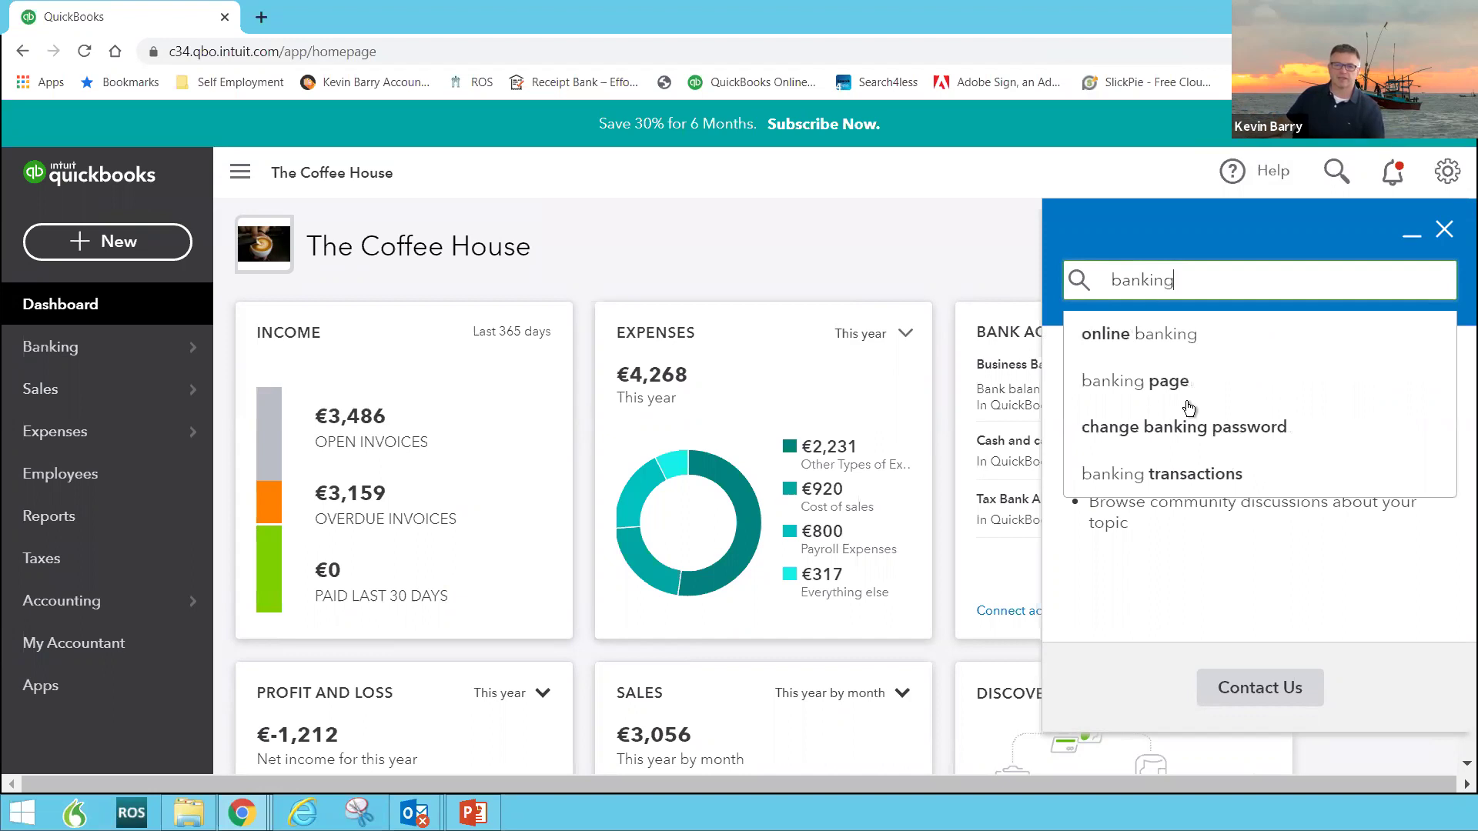
pyautogui.click(1141, 331)
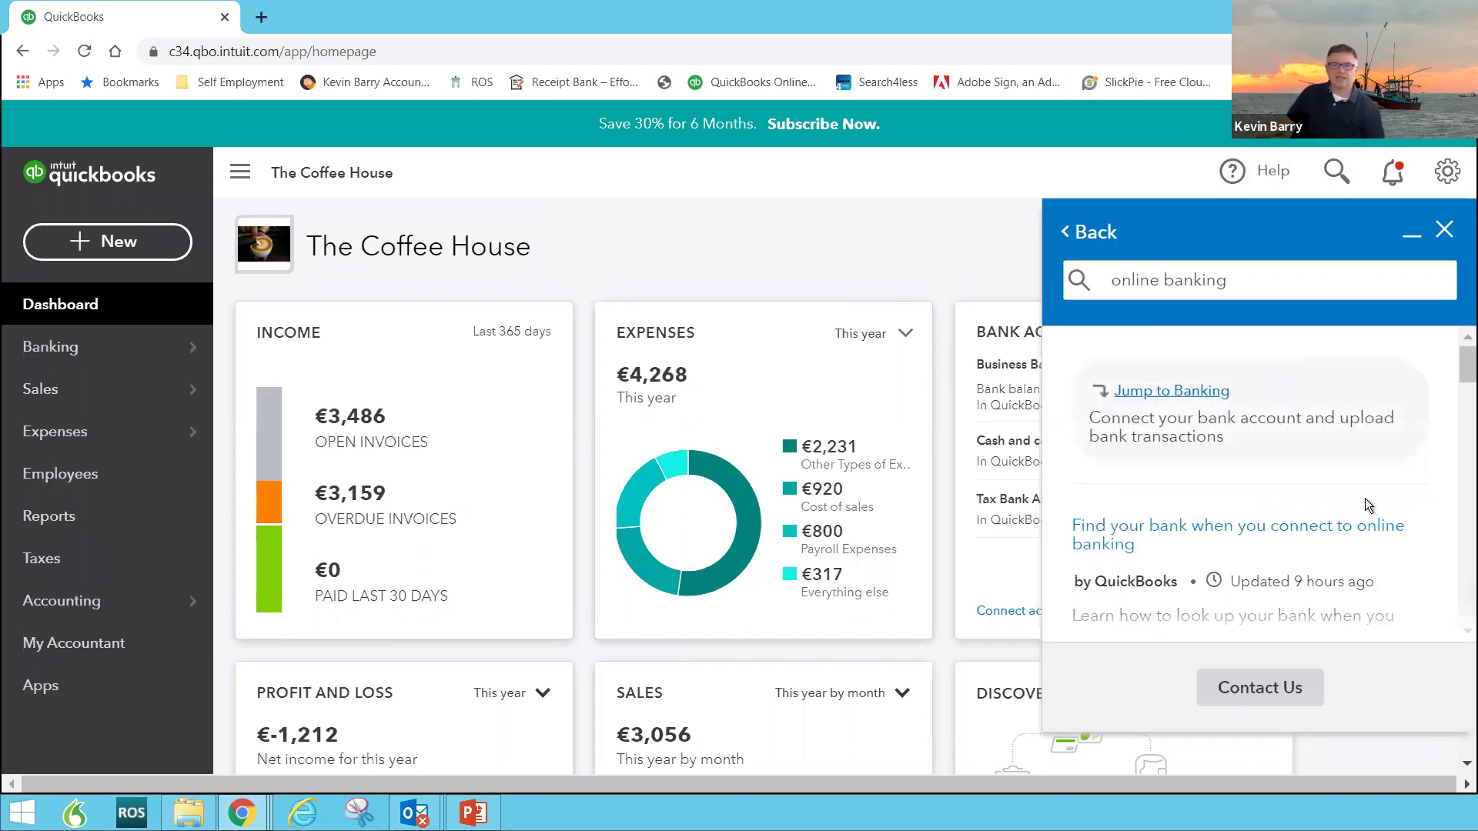
# Step: Browse the online banking help answers, then bring up the Contact Us options
pyautogui.click(1339, 401)
pyautogui.scroll(-1, 1207, 431)
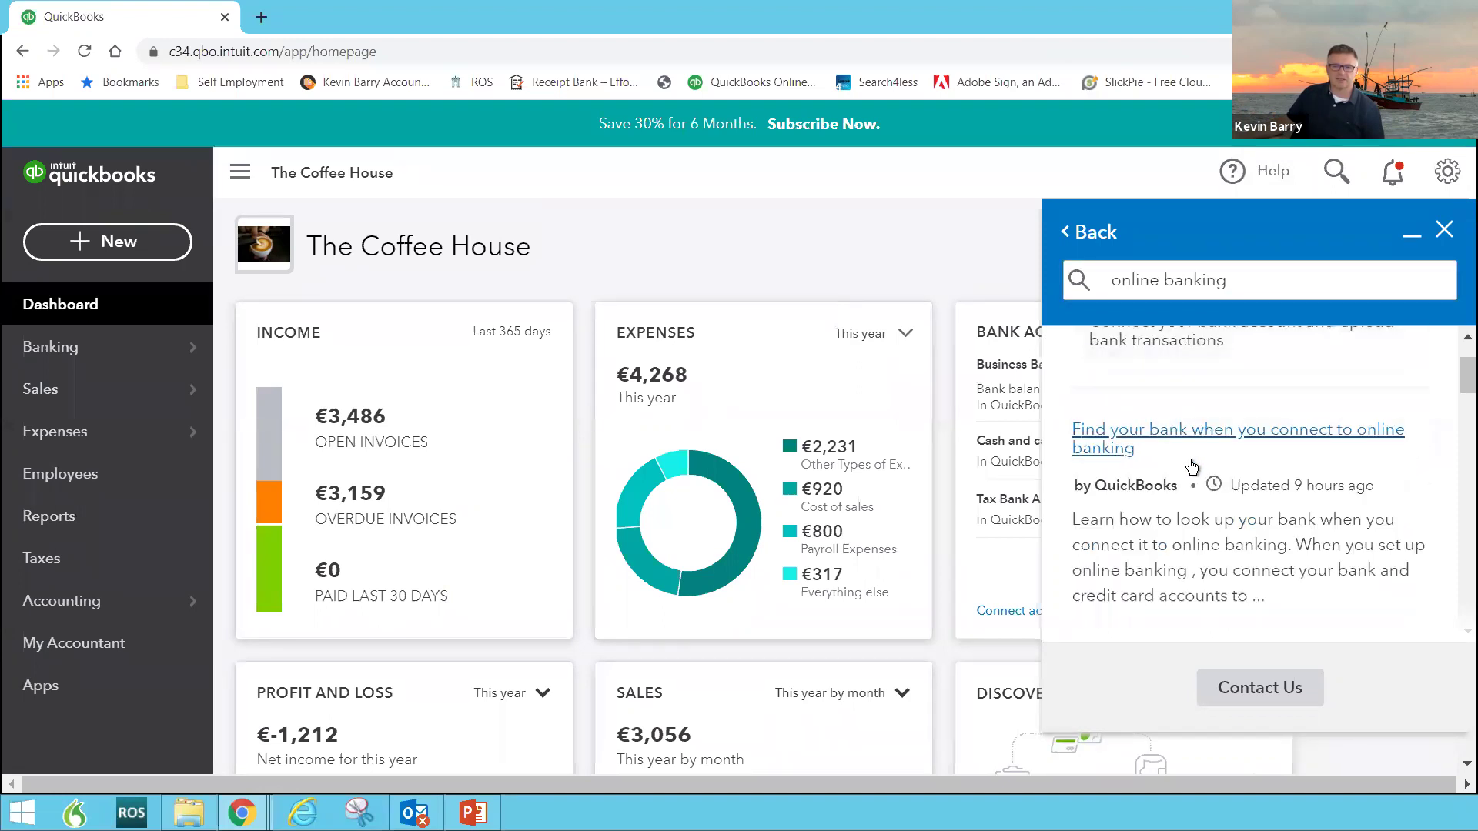
pyautogui.scroll(-2, 1192, 464)
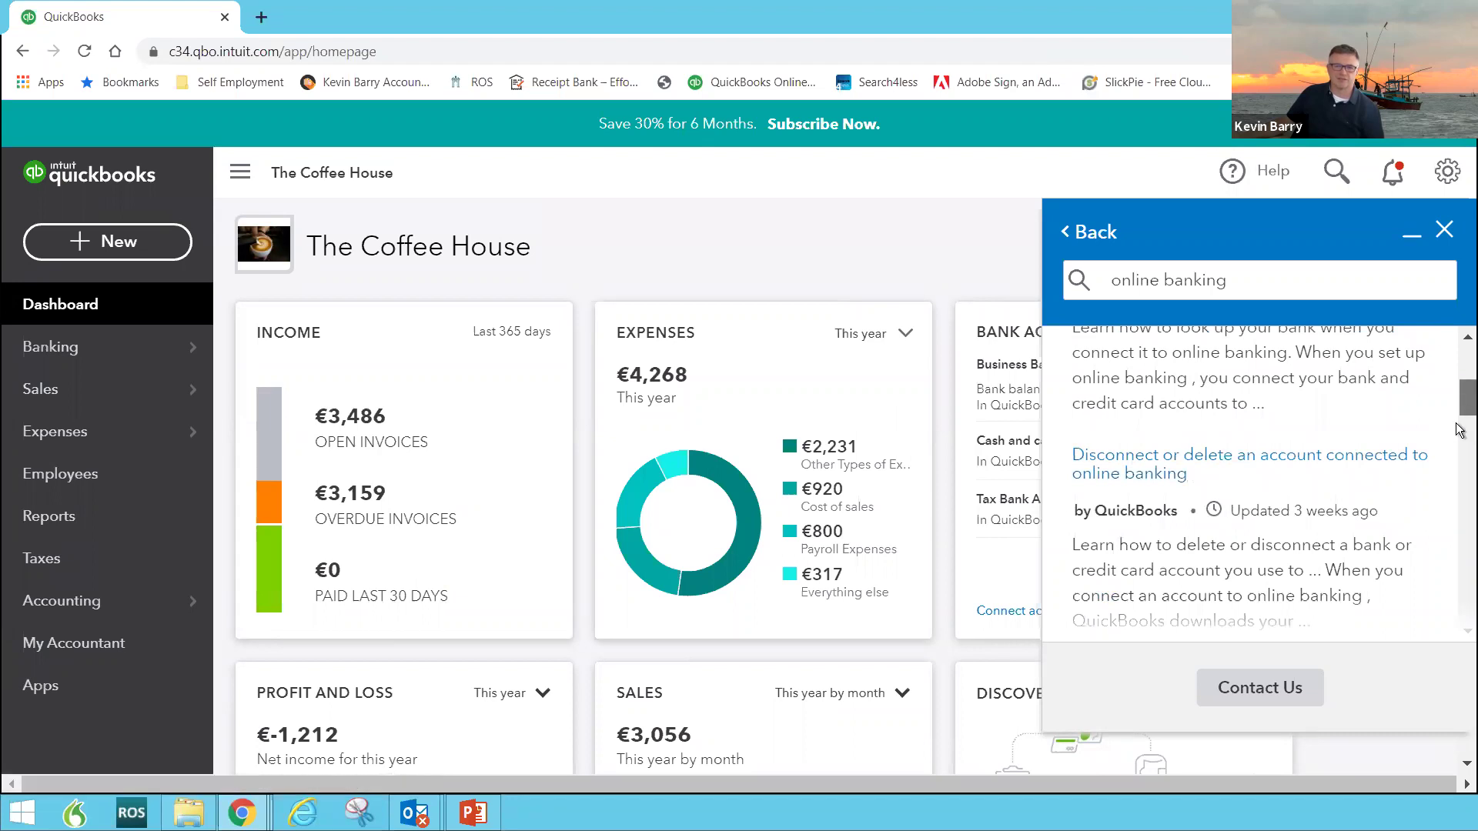
pyautogui.scroll(-5, 1457, 433)
pyautogui.scroll(-5, 1447, 539)
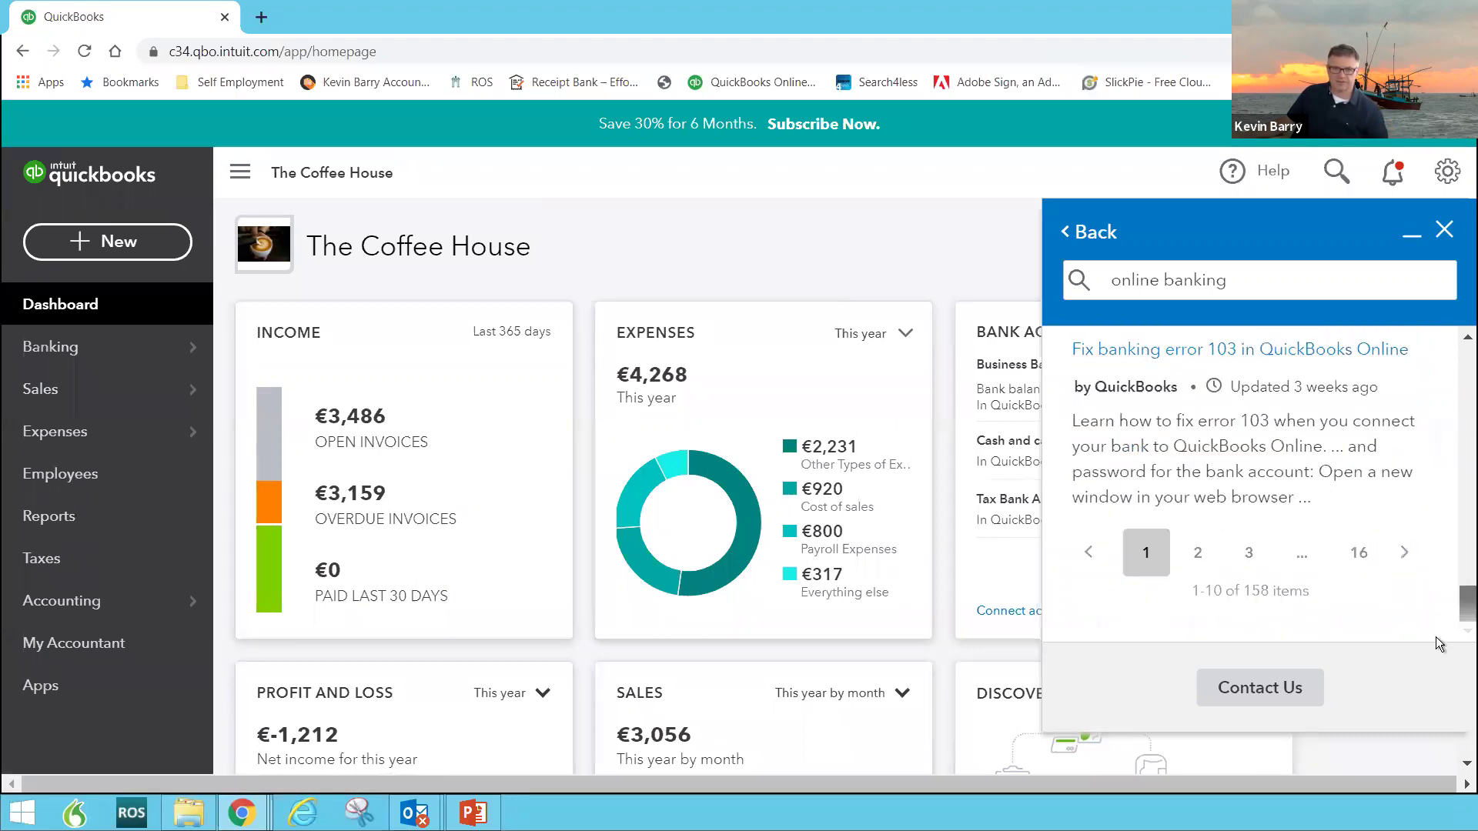
pyautogui.click(1224, 685)
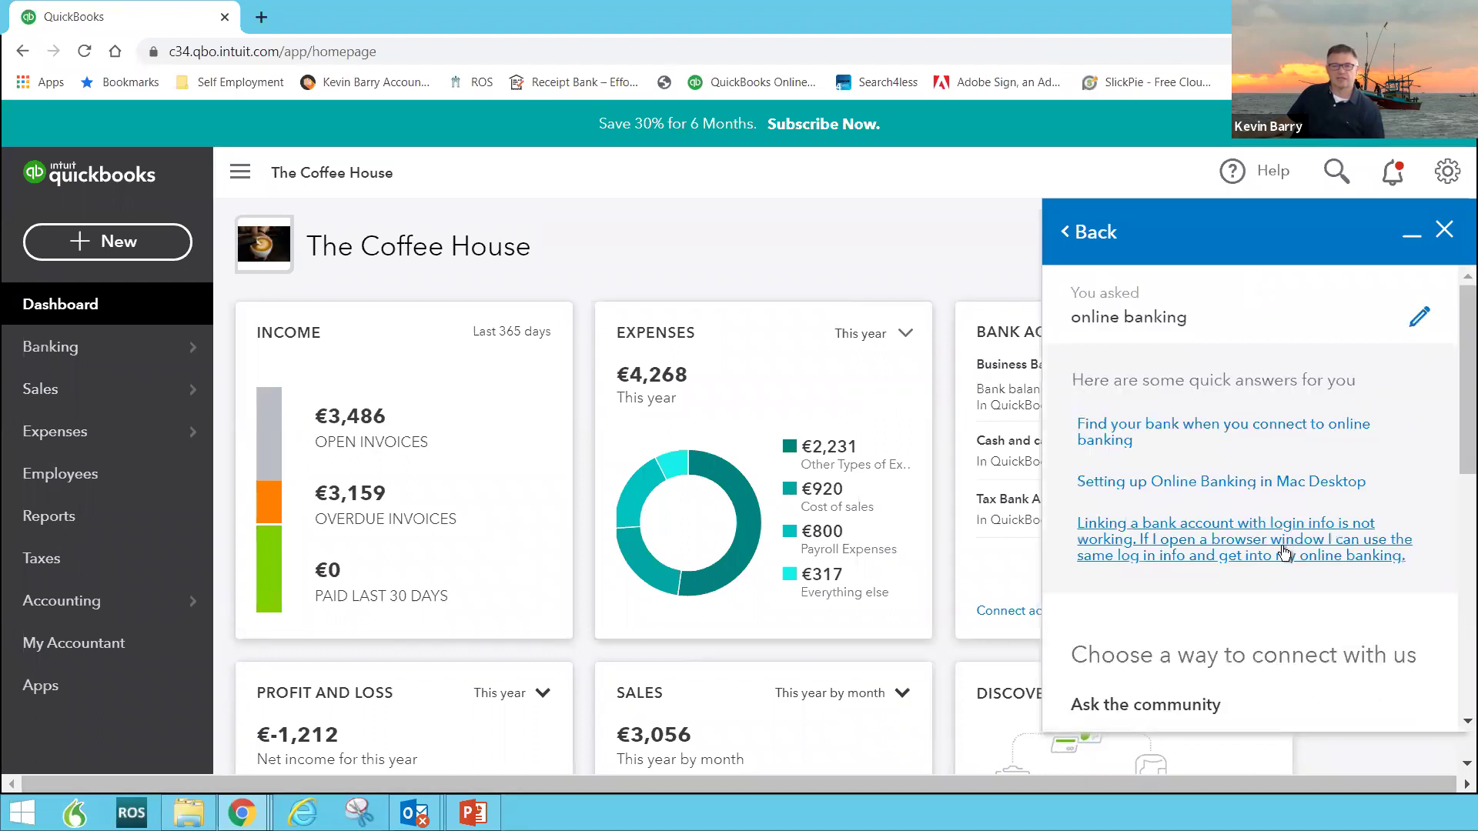
# Step: Look through the Post a question, Chat and Email us options, then minimise the help panel
pyautogui.moveTo(1460, 452); pyautogui.dragTo(1459, 644)
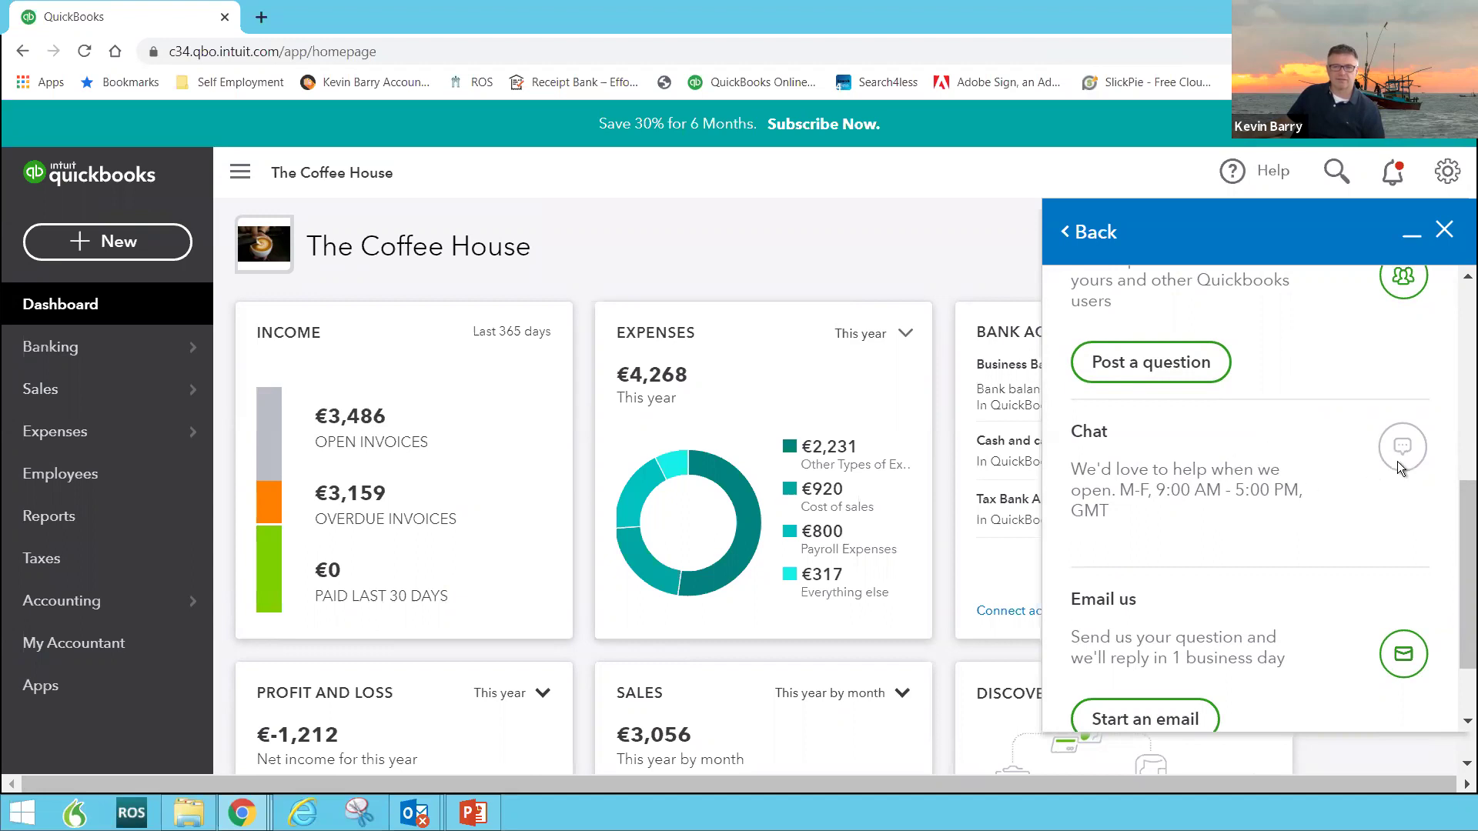
pyautogui.scroll(-1, 1355, 452)
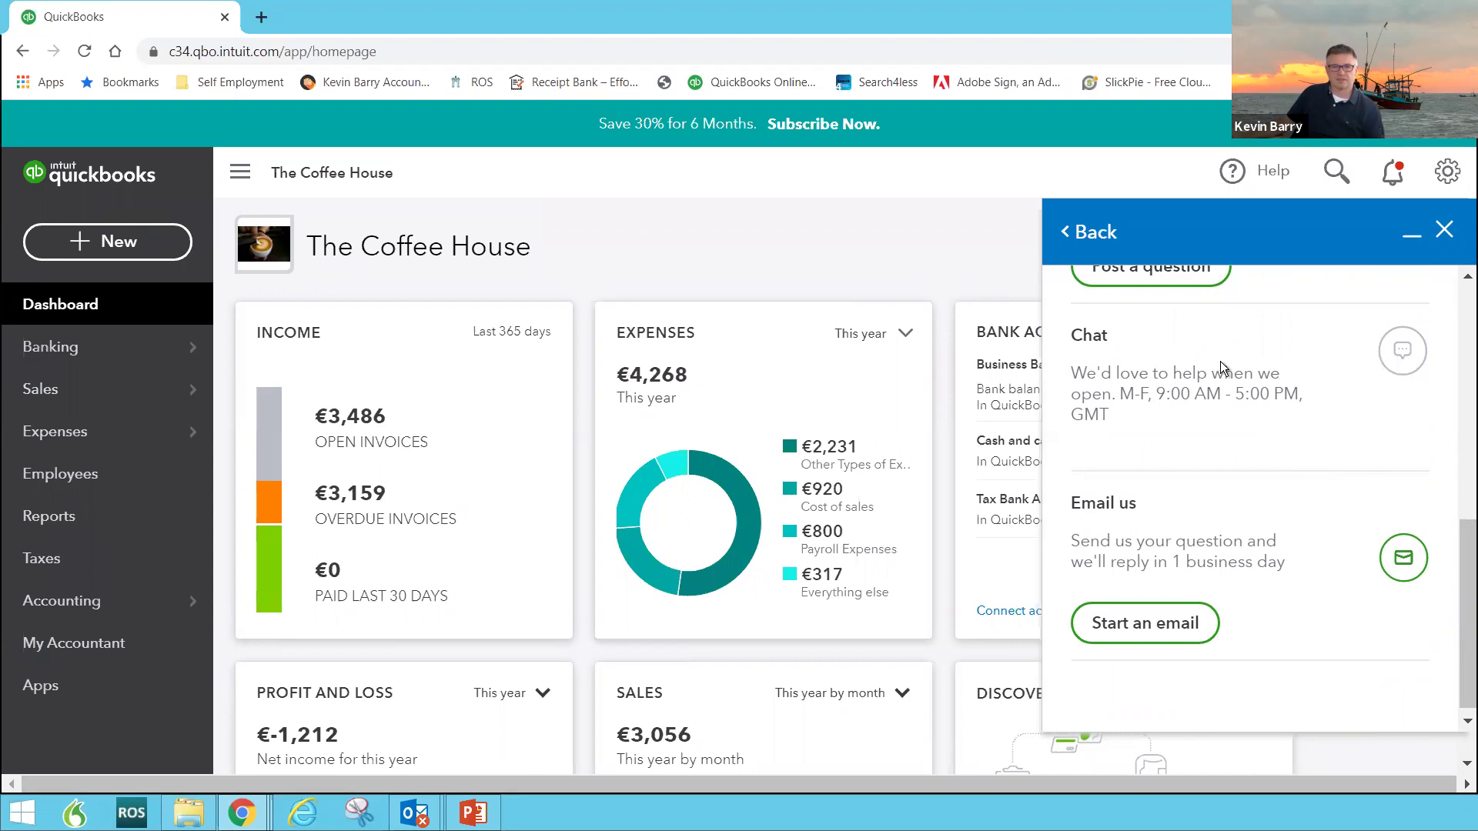
pyautogui.scroll(1, 1206, 385)
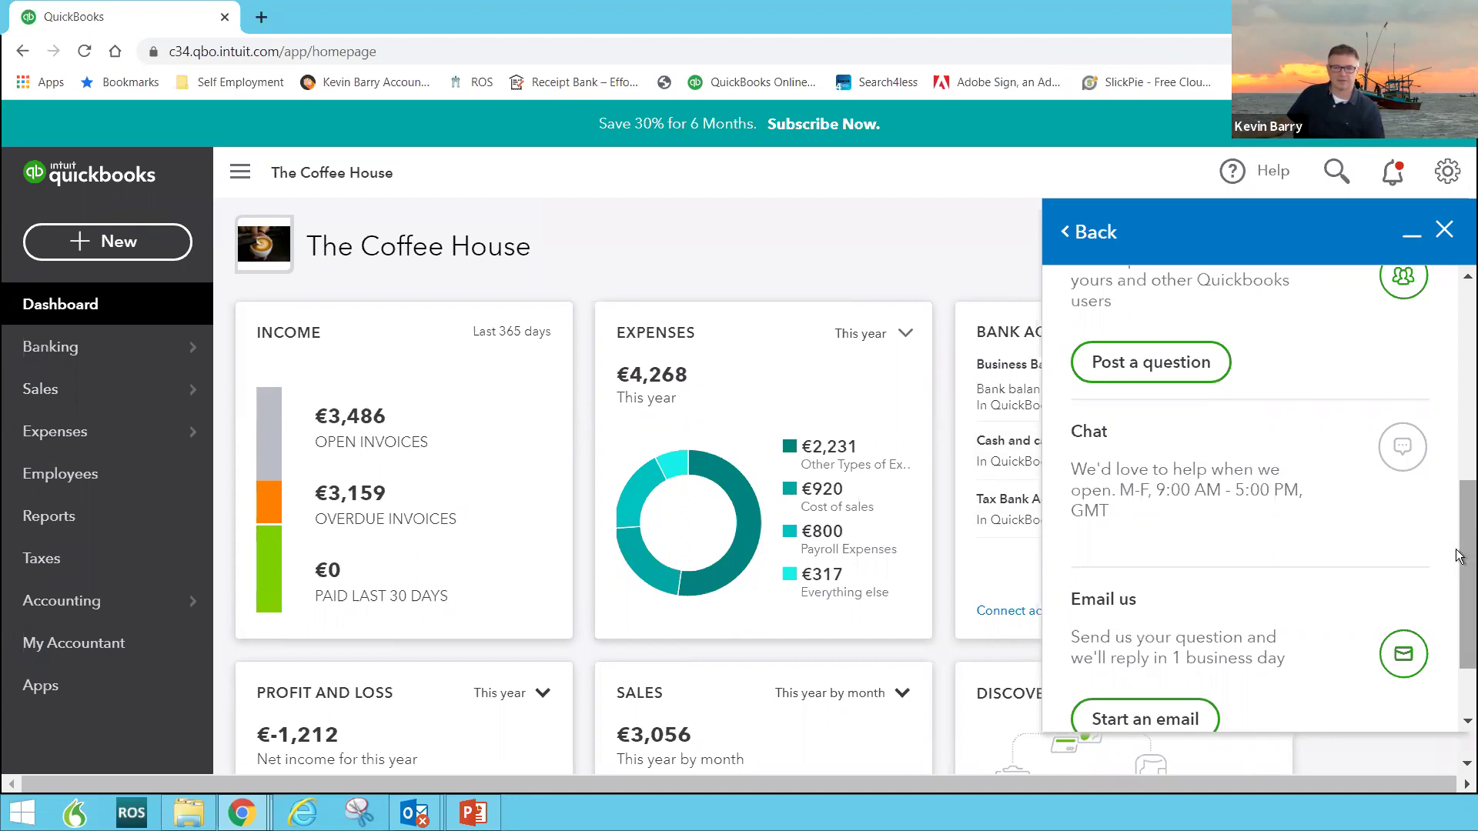
pyautogui.scroll(3, 1139, 560)
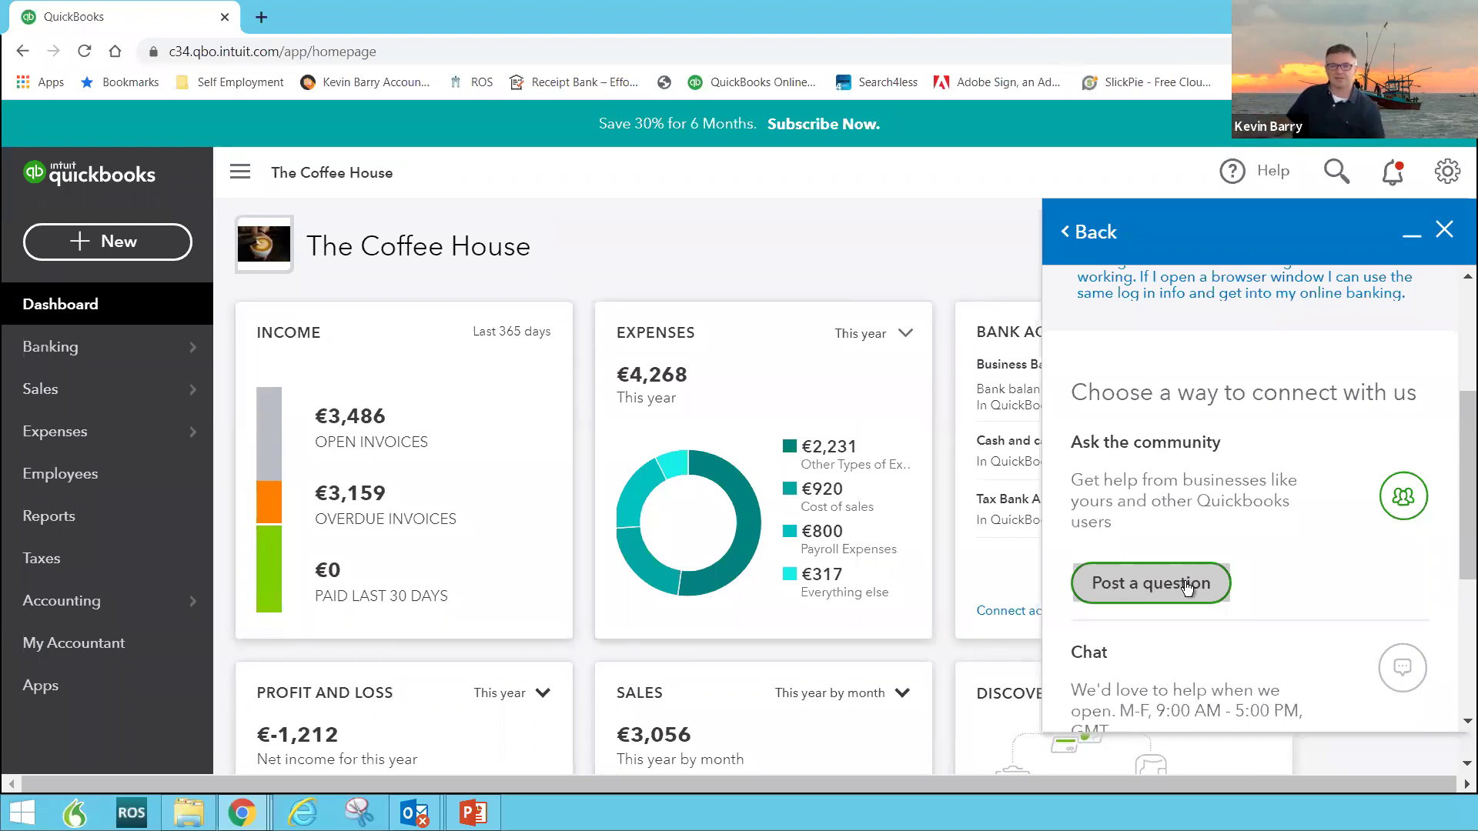
pyautogui.scroll(-2, 1185, 585)
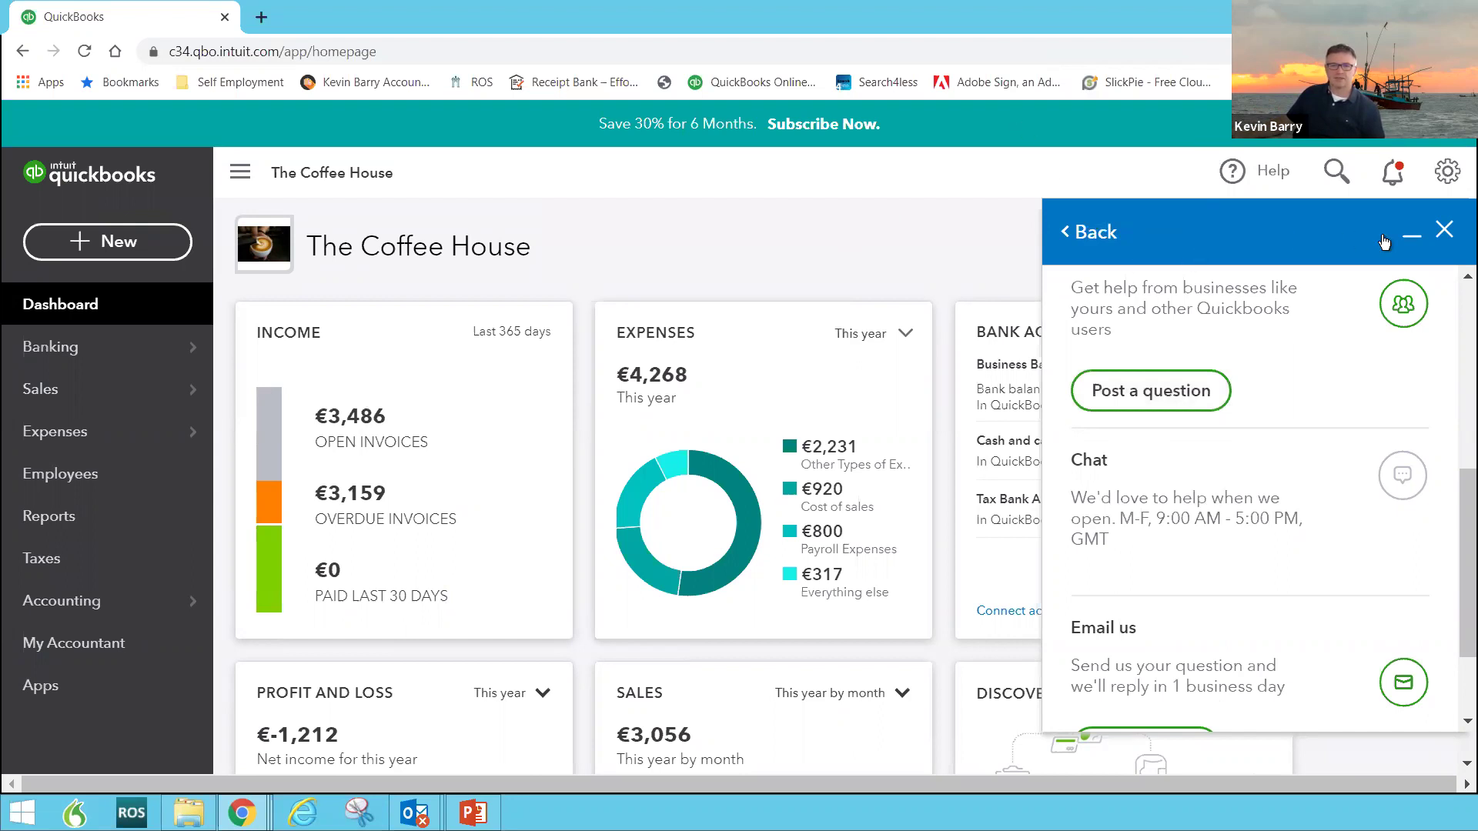
pyautogui.click(1410, 236)
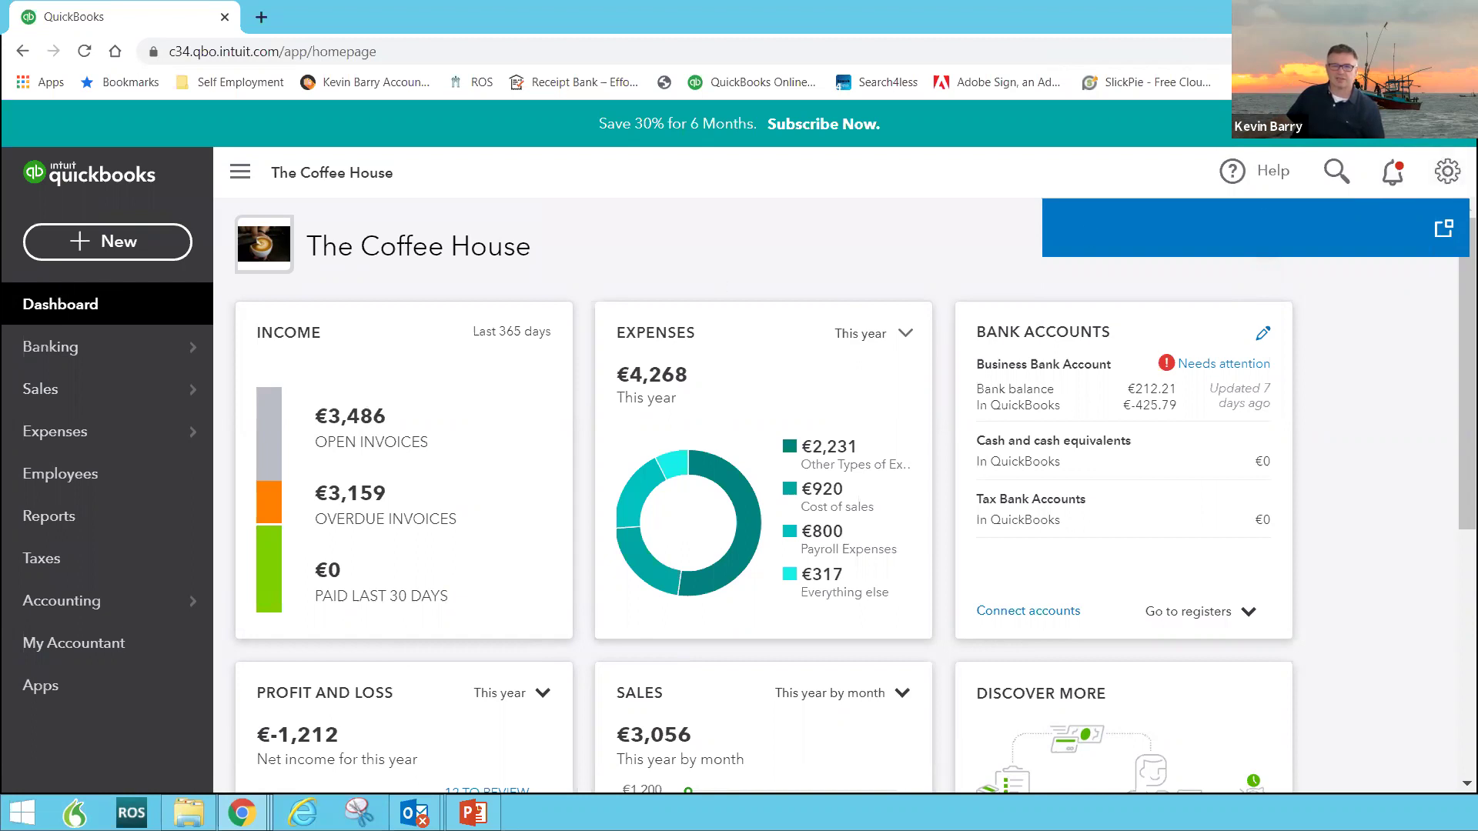
# Step: Open Account and settings from the gear menu and review the Company tab
pyautogui.click(1447, 173)
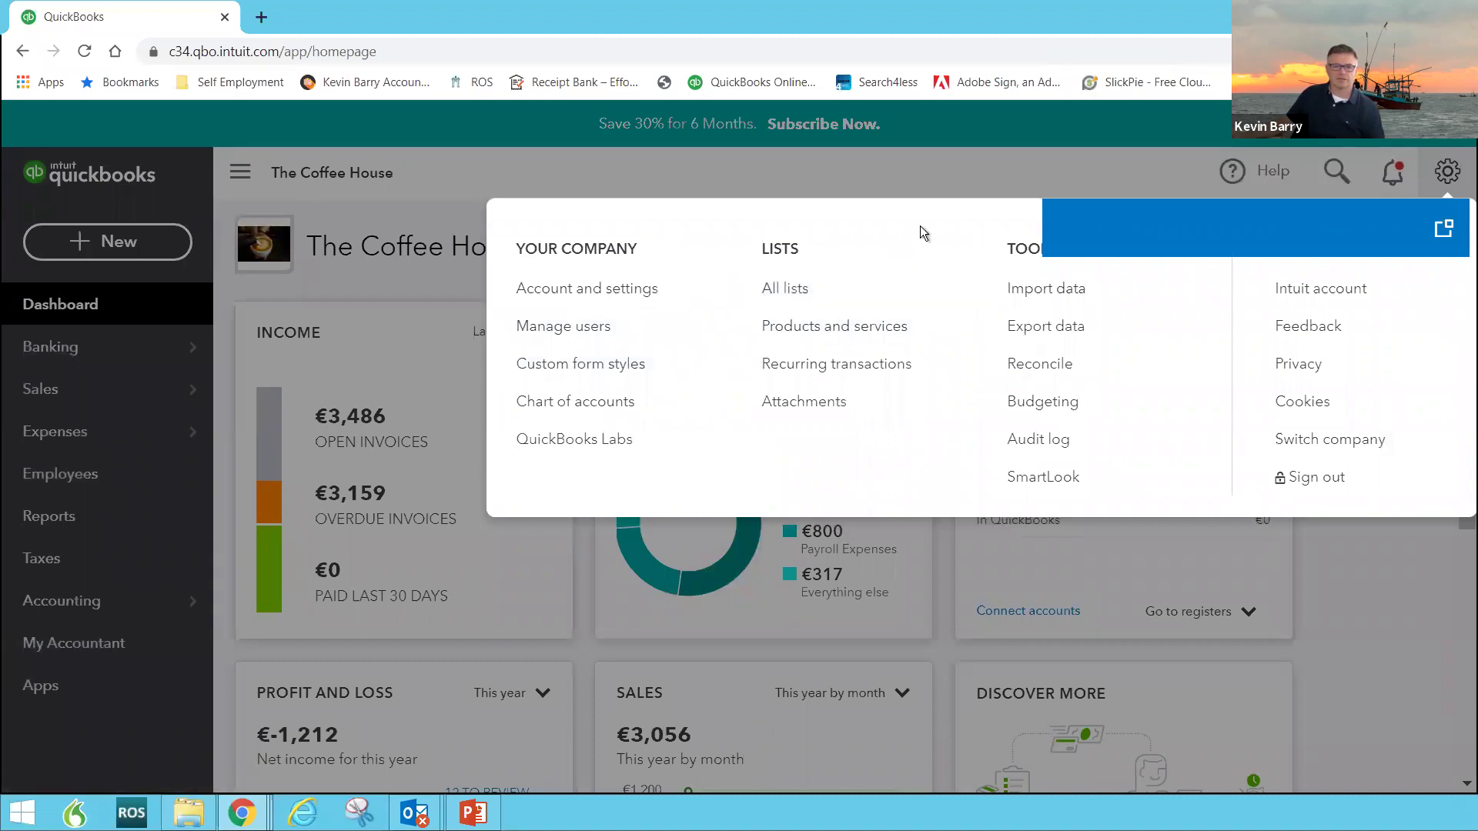
pyautogui.click(577, 297)
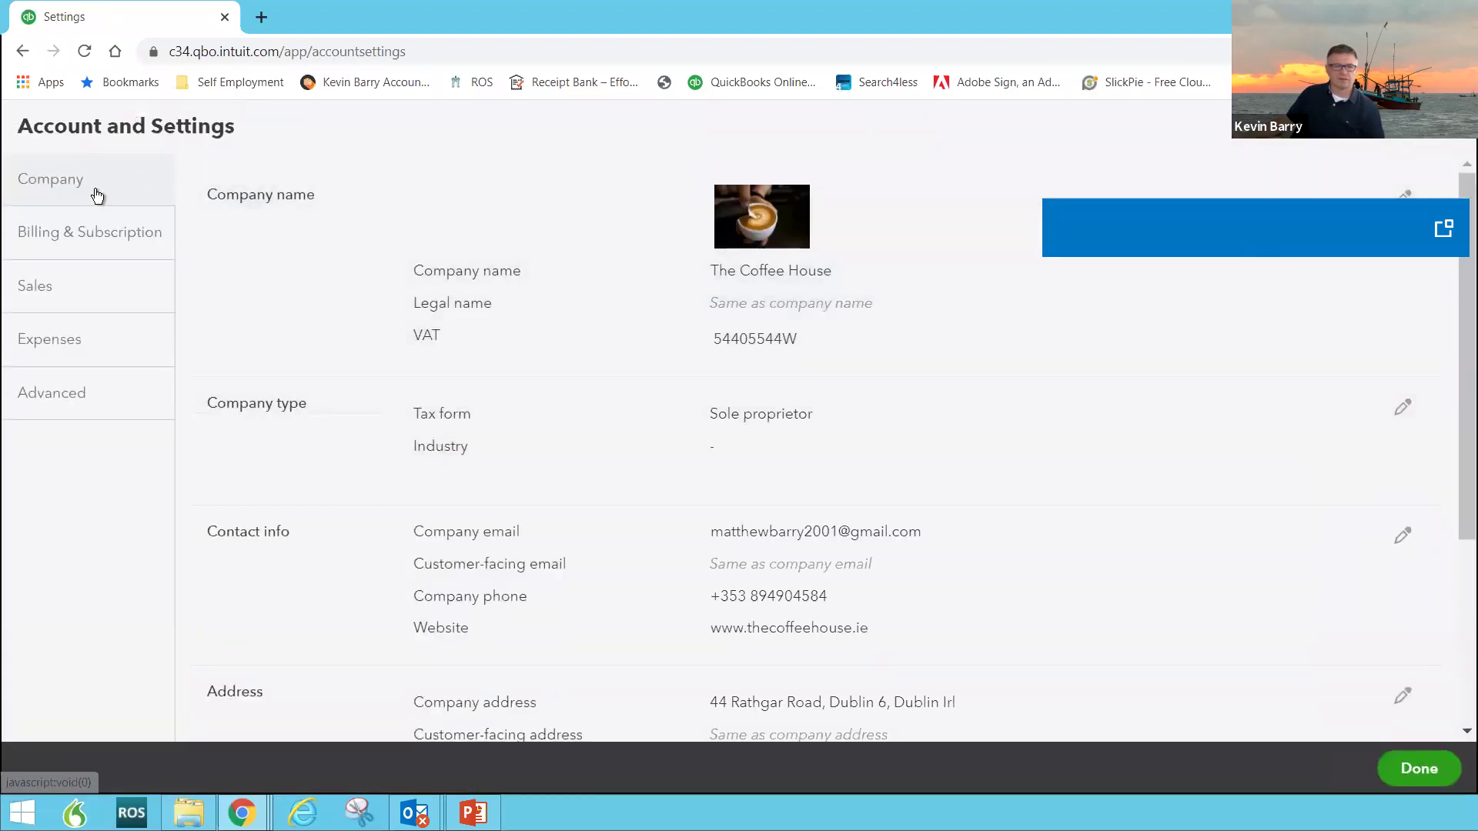
pyautogui.click(97, 196)
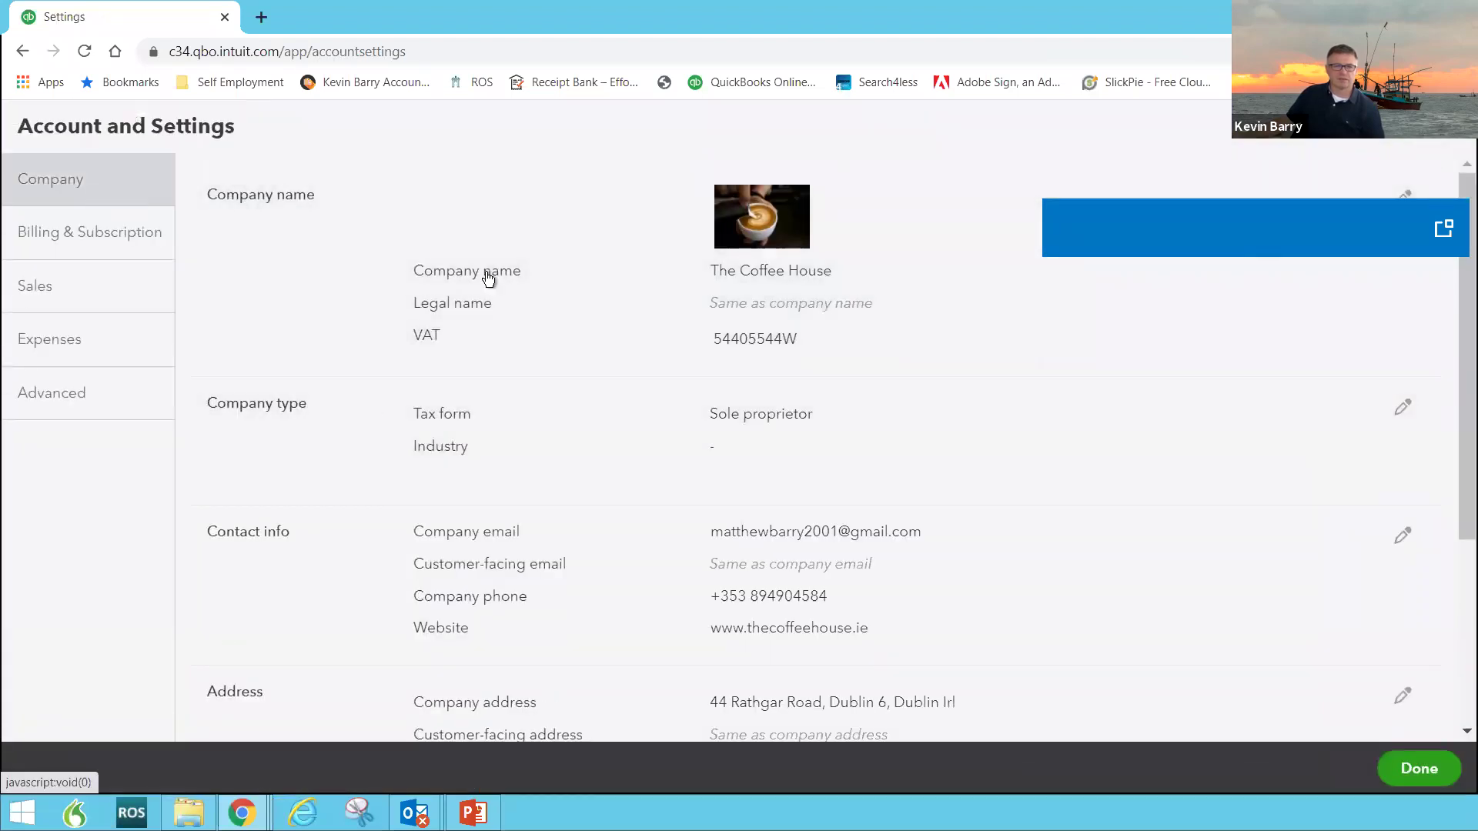
pyautogui.hotkey('ctrl', '+')
pyautogui.hotkey('ctrl', '+')
pyautogui.hotkey('ctrl', '+')
pyautogui.hotkey('ctrl', '+')
pyautogui.hotkey('ctrl', '-')
pyautogui.hotkey('ctrl', '-')
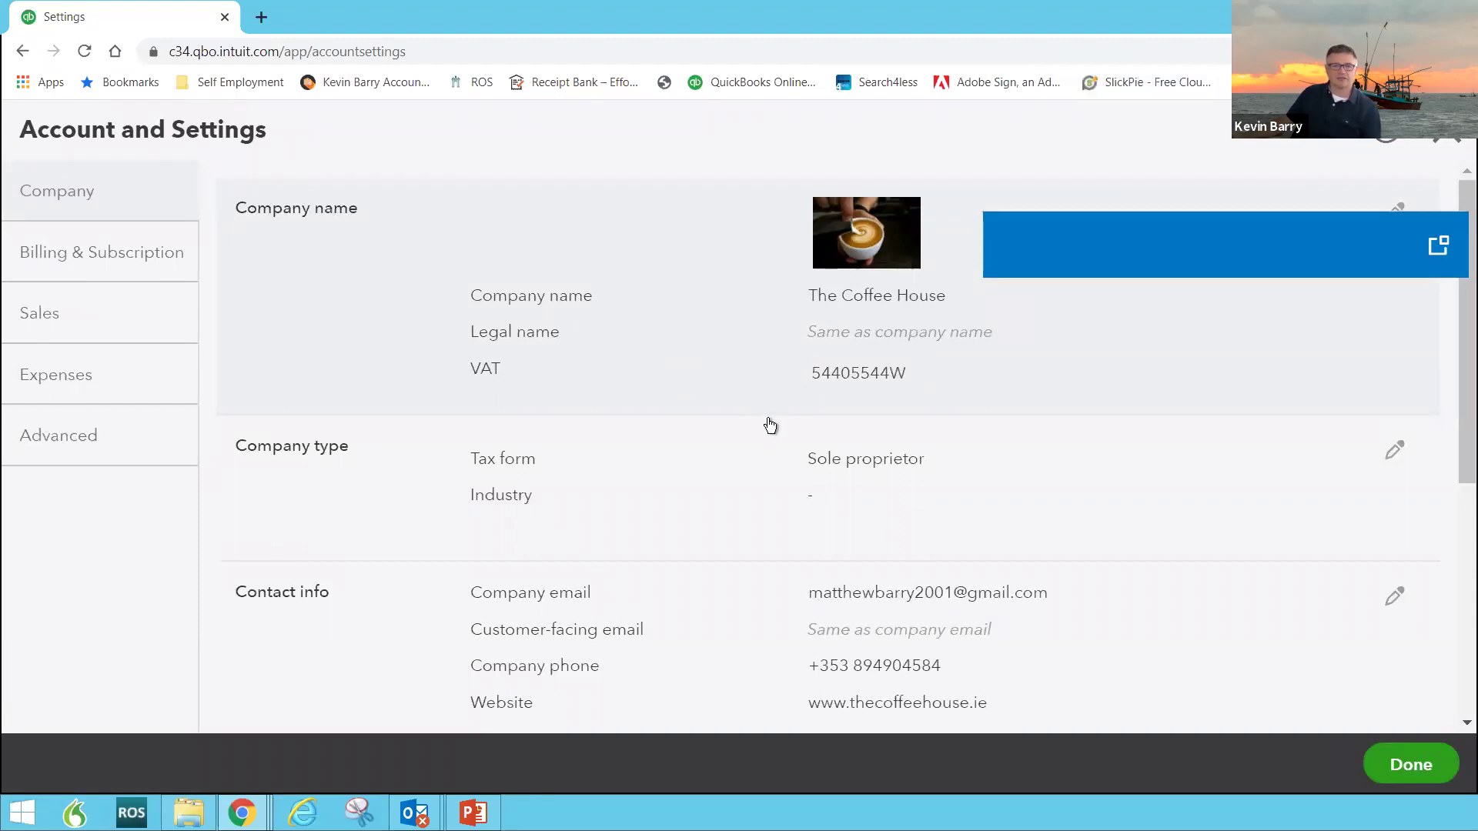
pyautogui.scroll(-2, 793, 539)
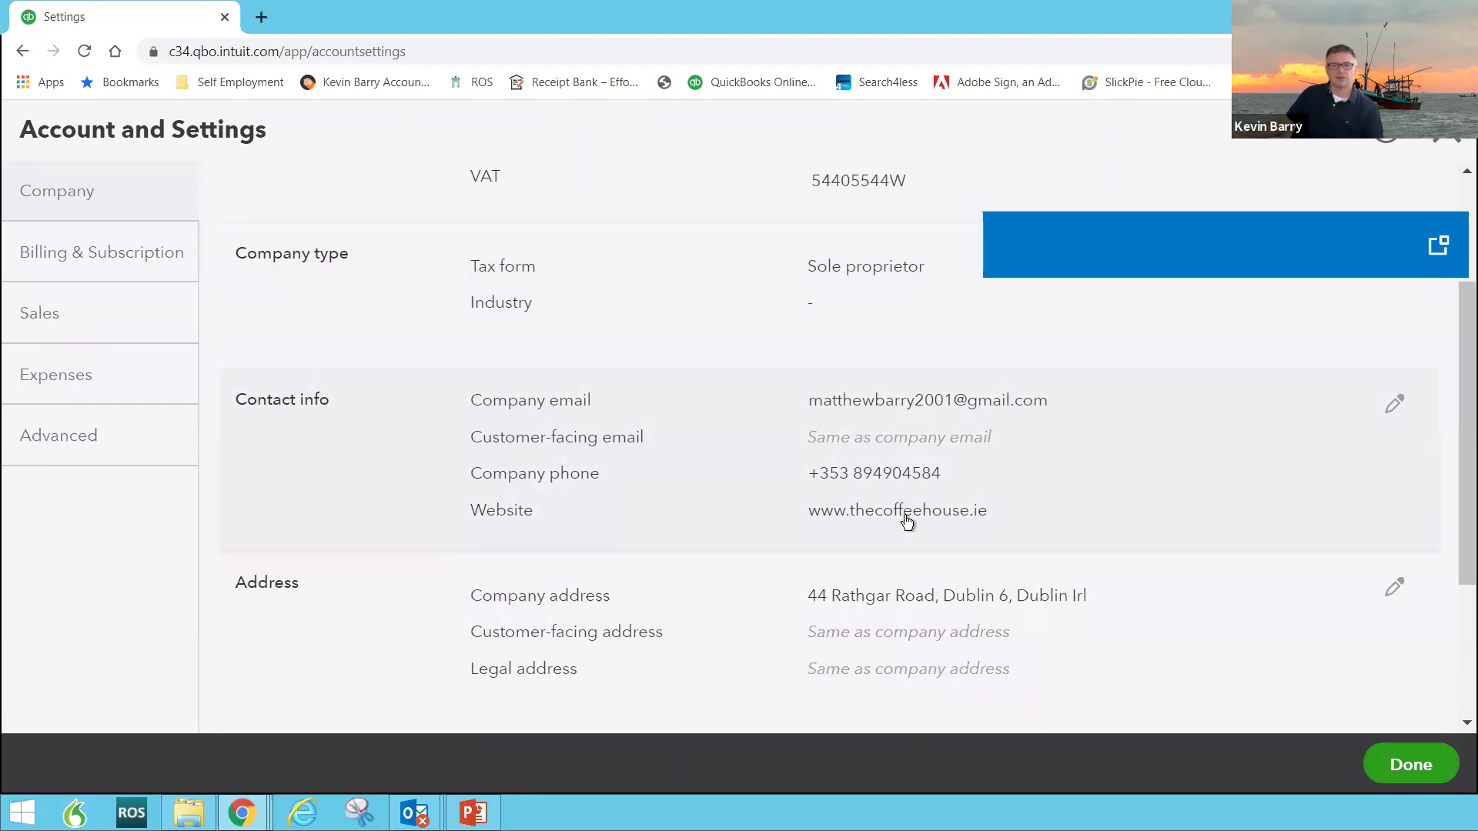
pyautogui.scroll(-3, 934, 570)
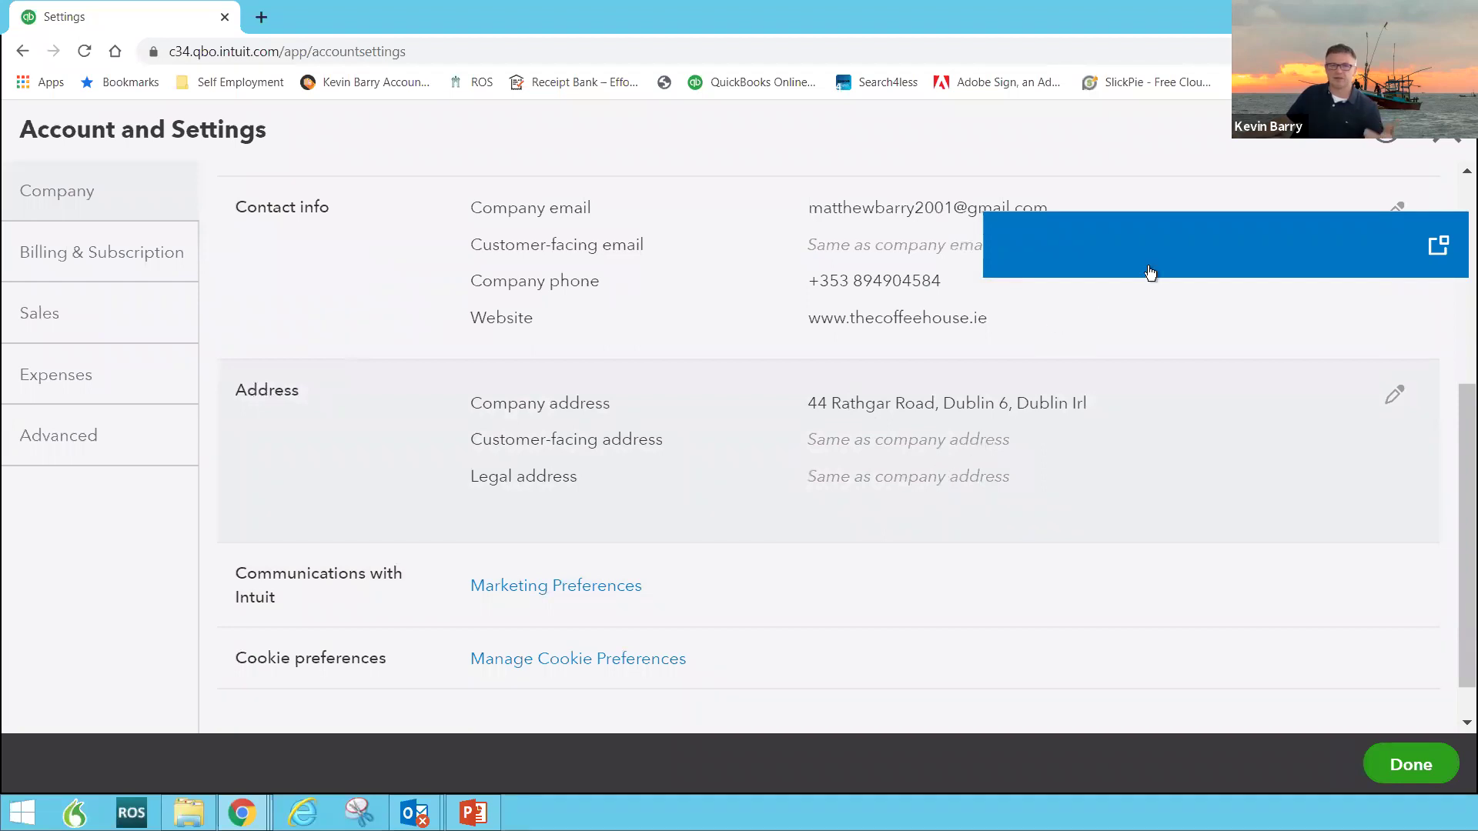
# Step: Close the help panel and show Billing & Subscription: QuickBooks Plus trial, €29/mo, 24 days left
pyautogui.click(1437, 248)
pyautogui.click(1406, 248)
pyautogui.moveTo(1360, 202); pyautogui.dragTo(1378, 234)
pyautogui.click(1377, 248)
pyautogui.click(1437, 246)
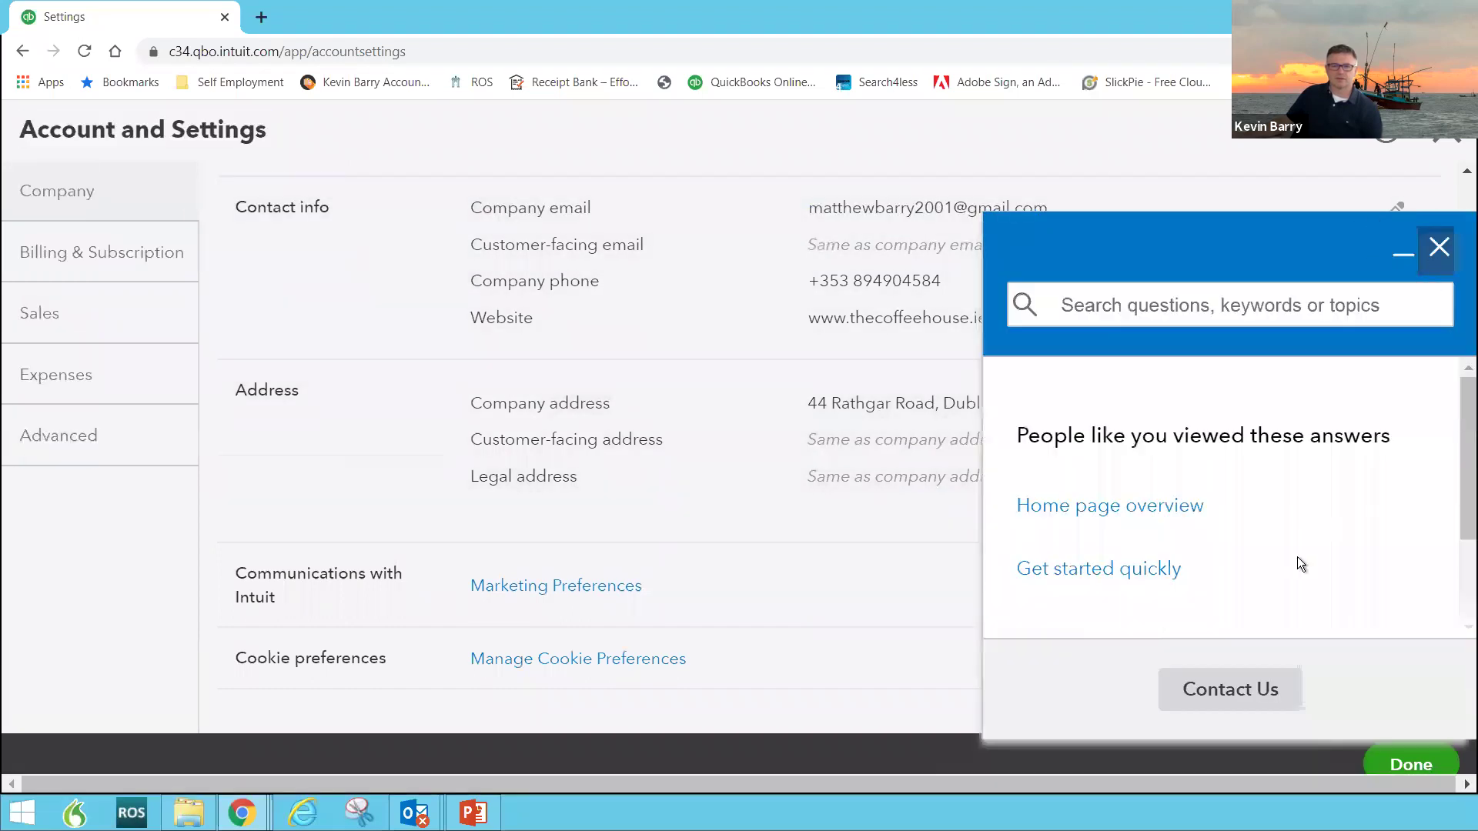
pyautogui.click(1459, 596)
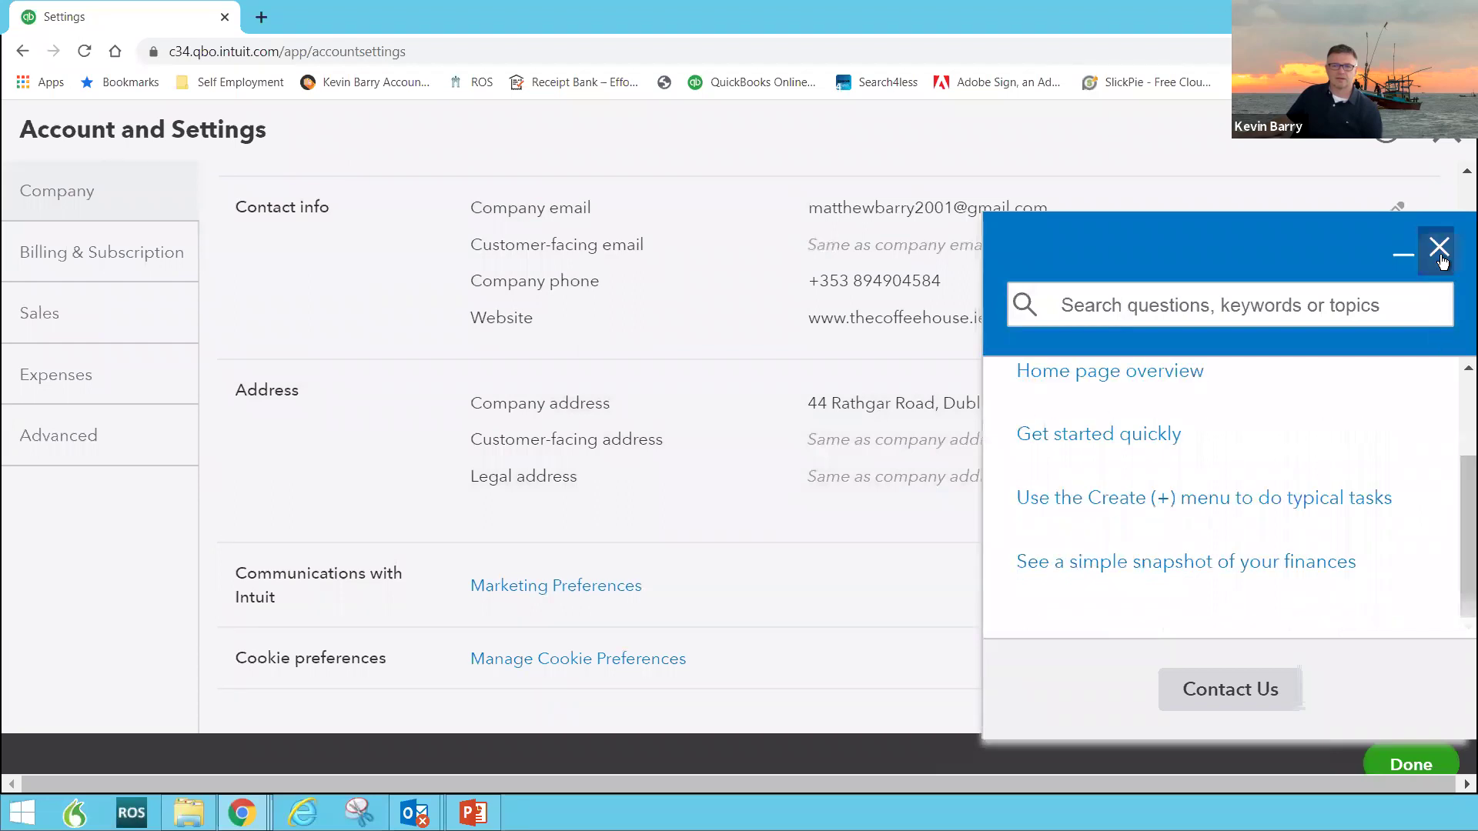
pyautogui.click(1440, 256)
pyautogui.scroll(-1, 922, 445)
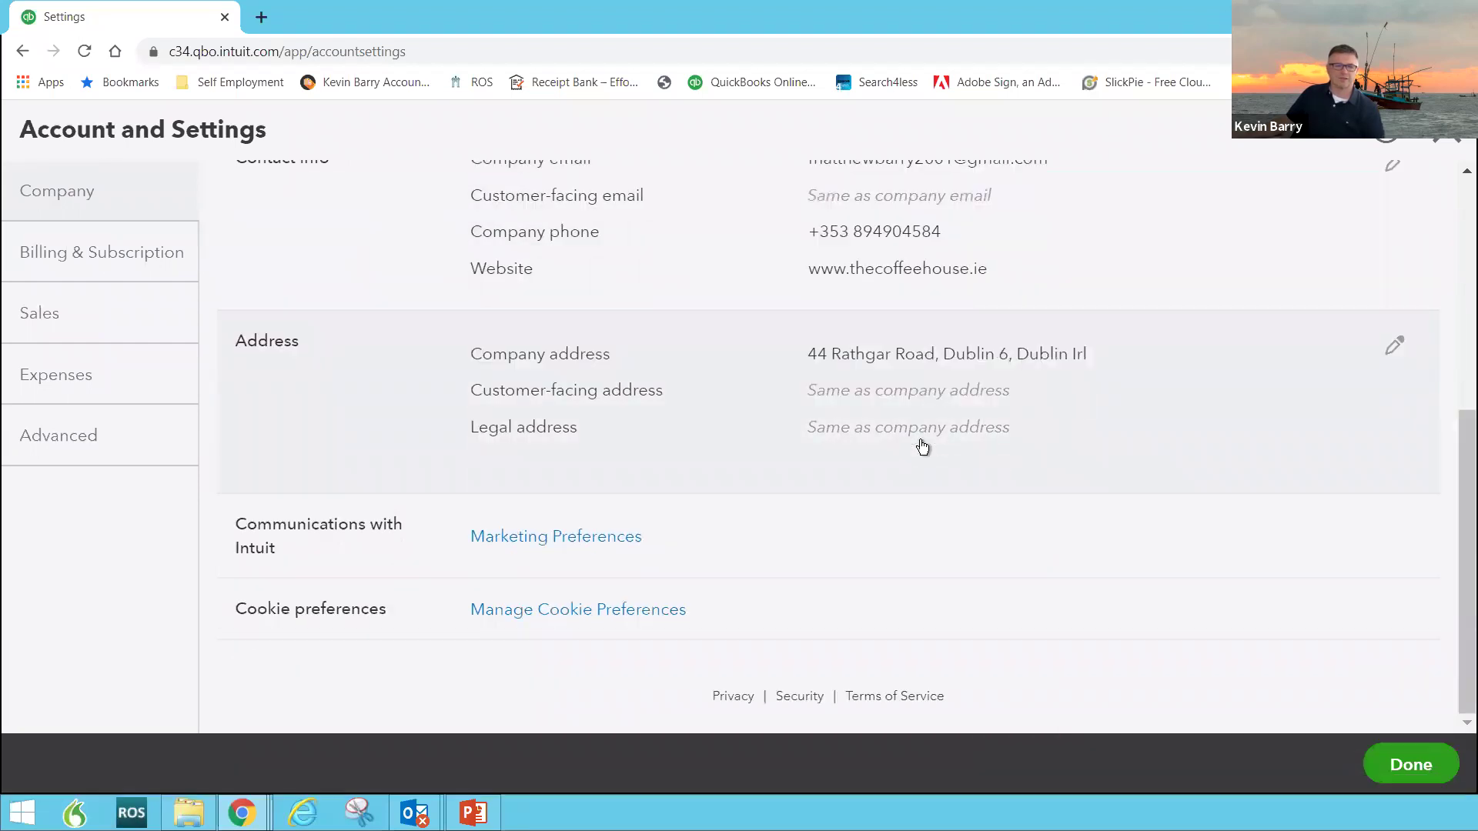
pyautogui.click(124, 269)
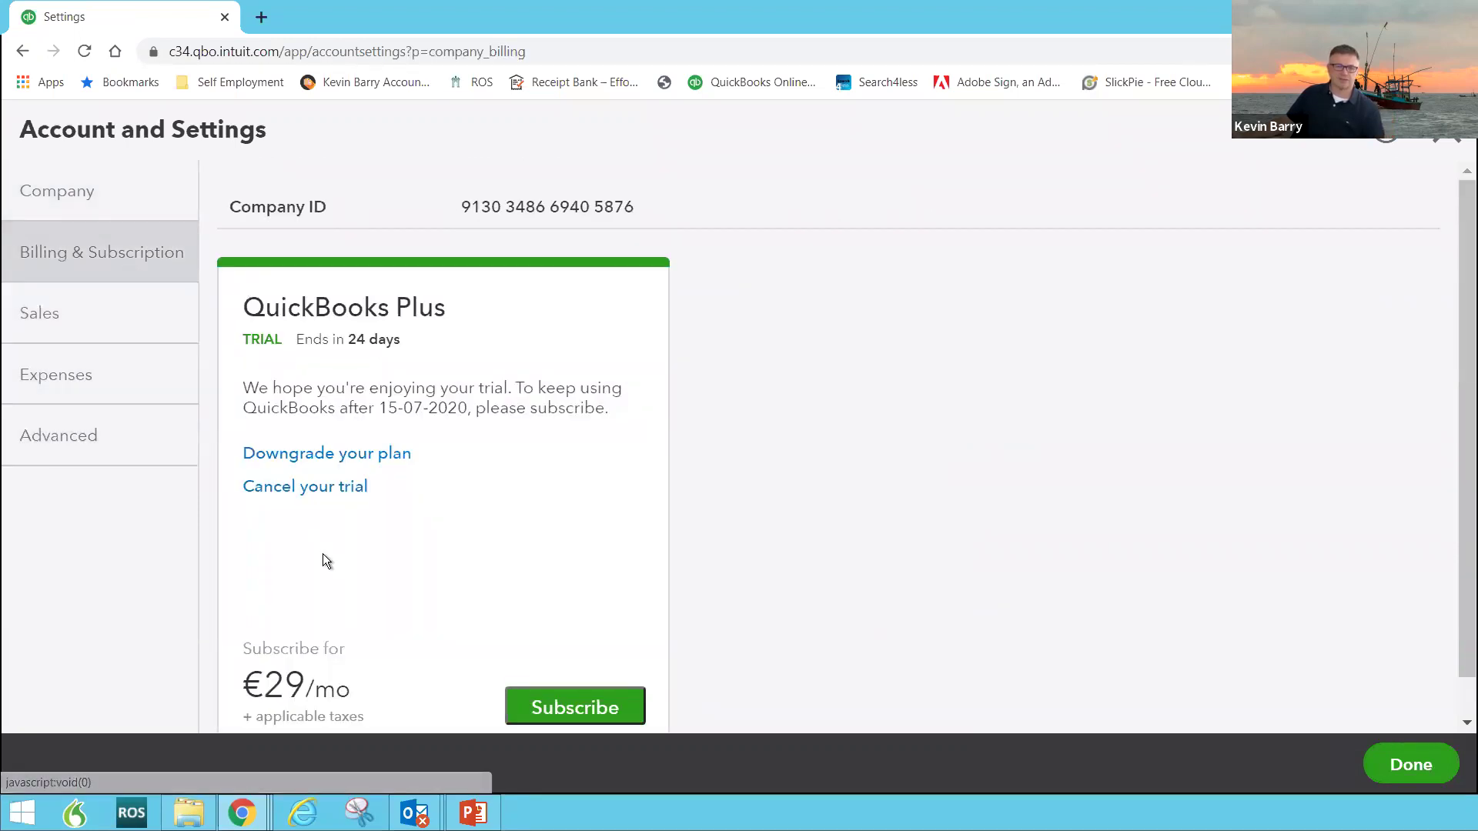
# Step: In Sales settings, open the Messages section's default sales-form email for editing
pyautogui.click(133, 323)
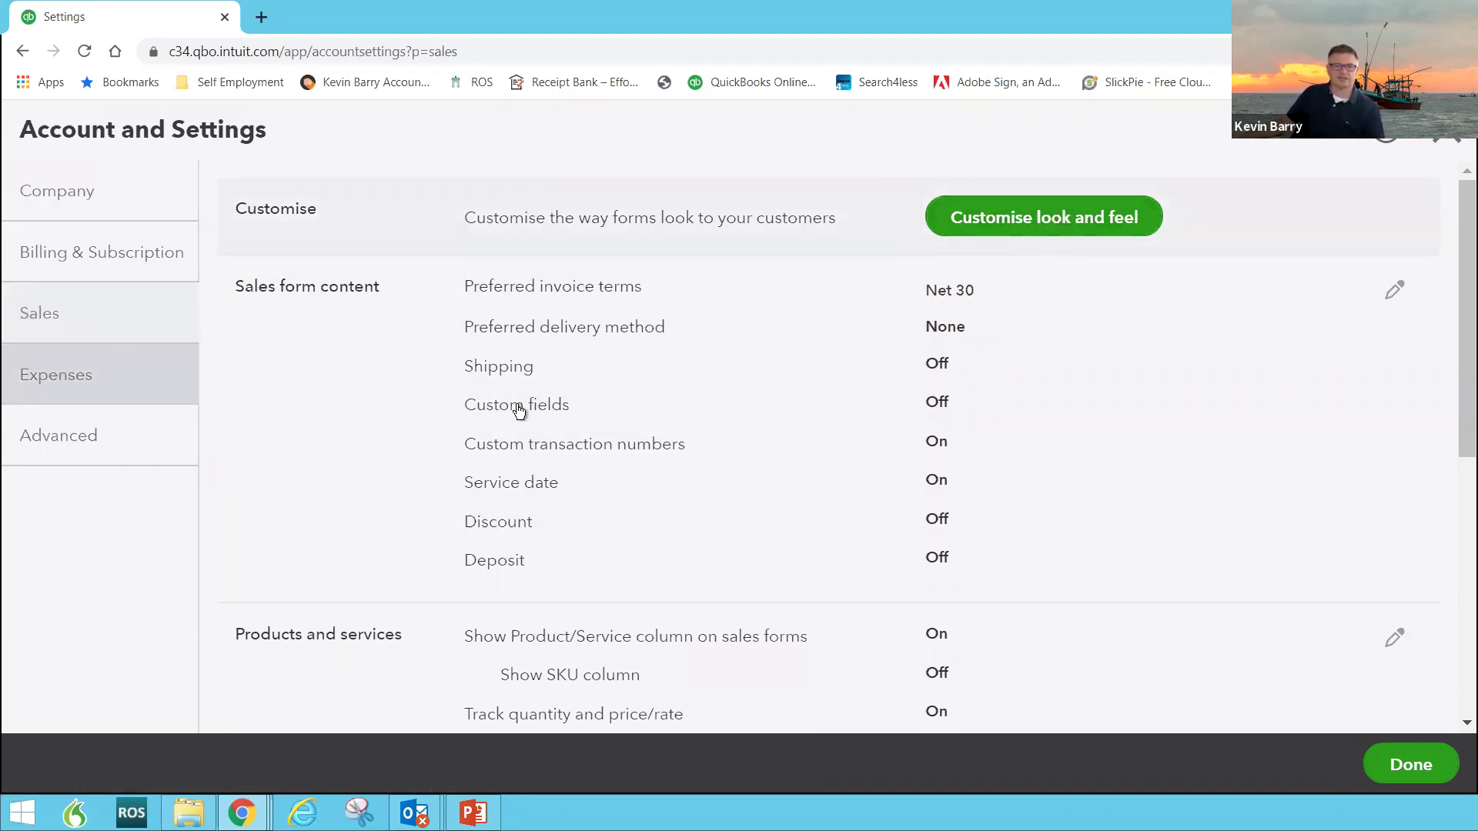
pyautogui.scroll(-5, 847, 529)
pyautogui.scroll(-1, 849, 529)
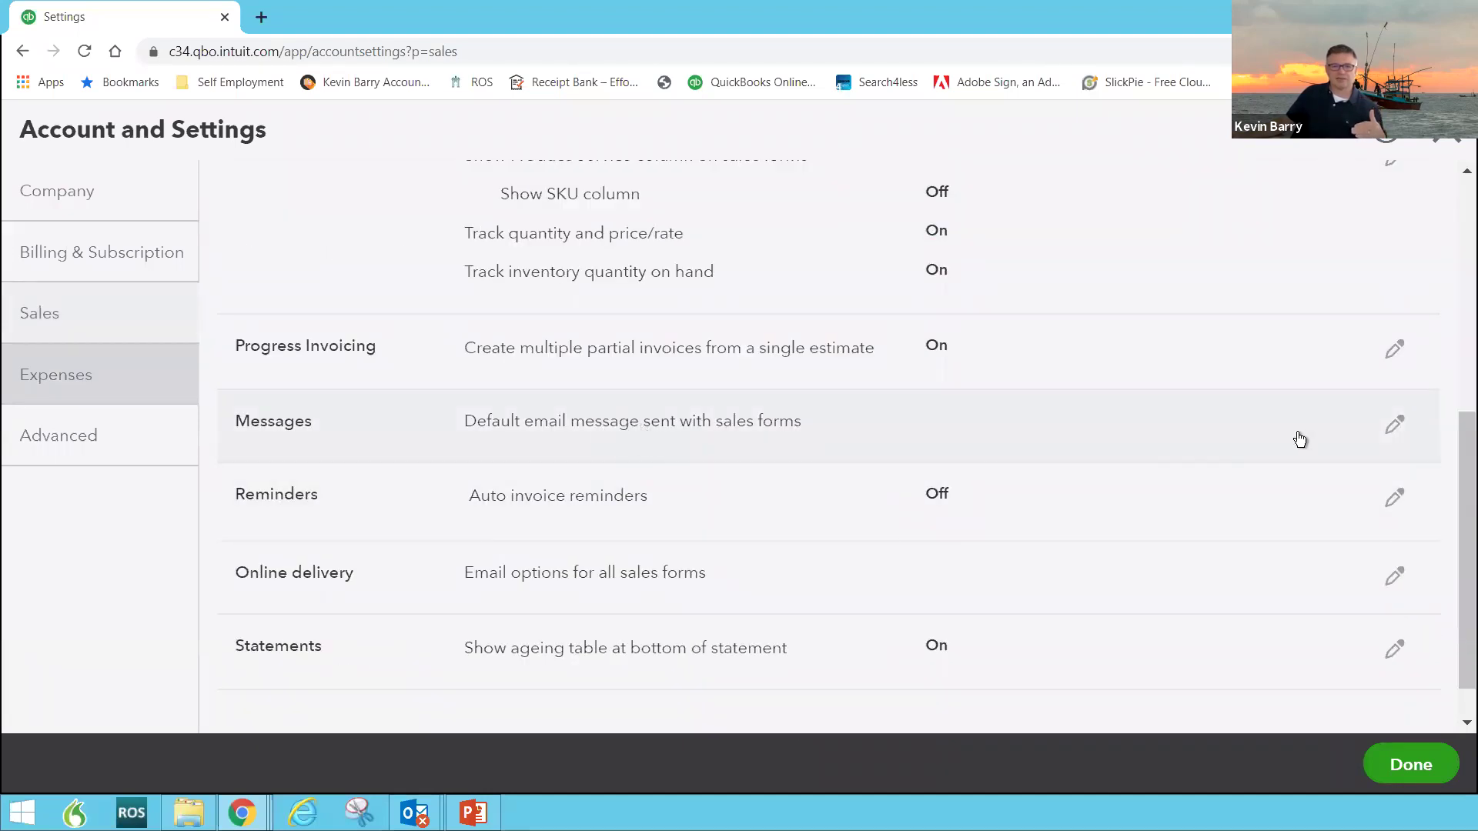
pyautogui.click(1394, 425)
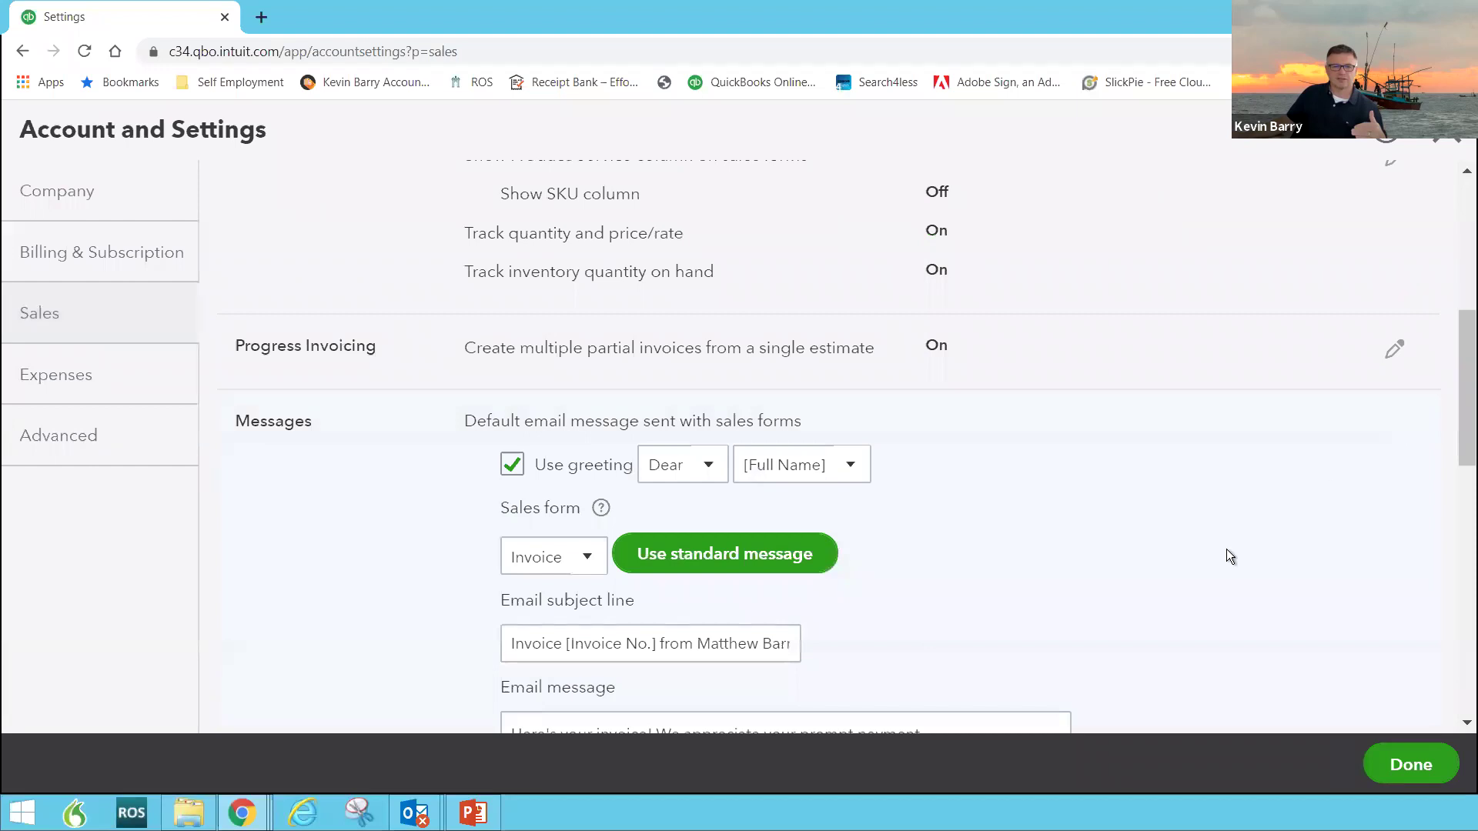
pyautogui.scroll(-3, 1231, 542)
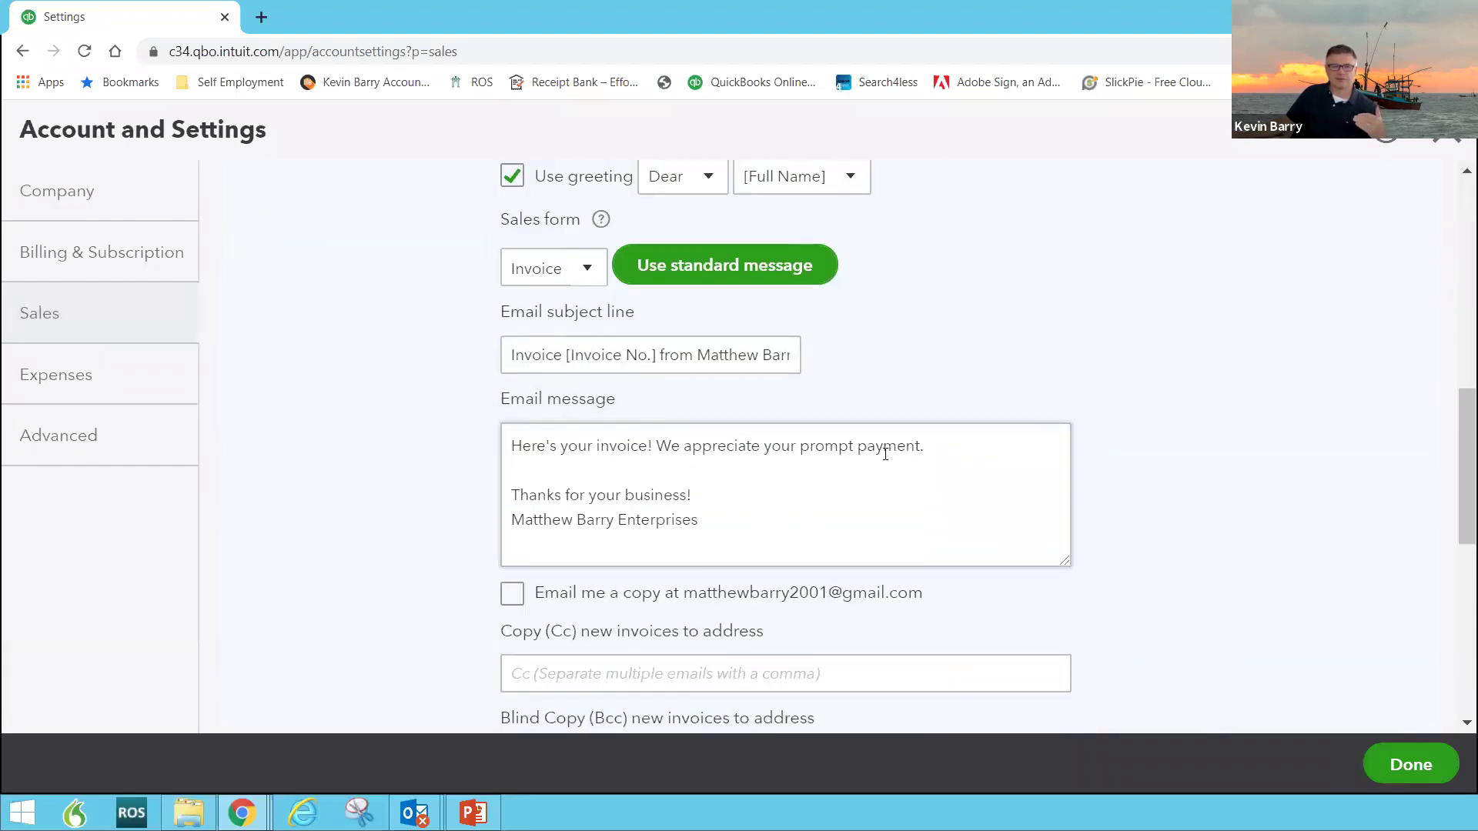
# Step: Review the invoice email greeting, subject, message text and Cc field, then return to the top of Sales settings
pyautogui.click(941, 445)
pyautogui.hotkey('ctrl', 'a')
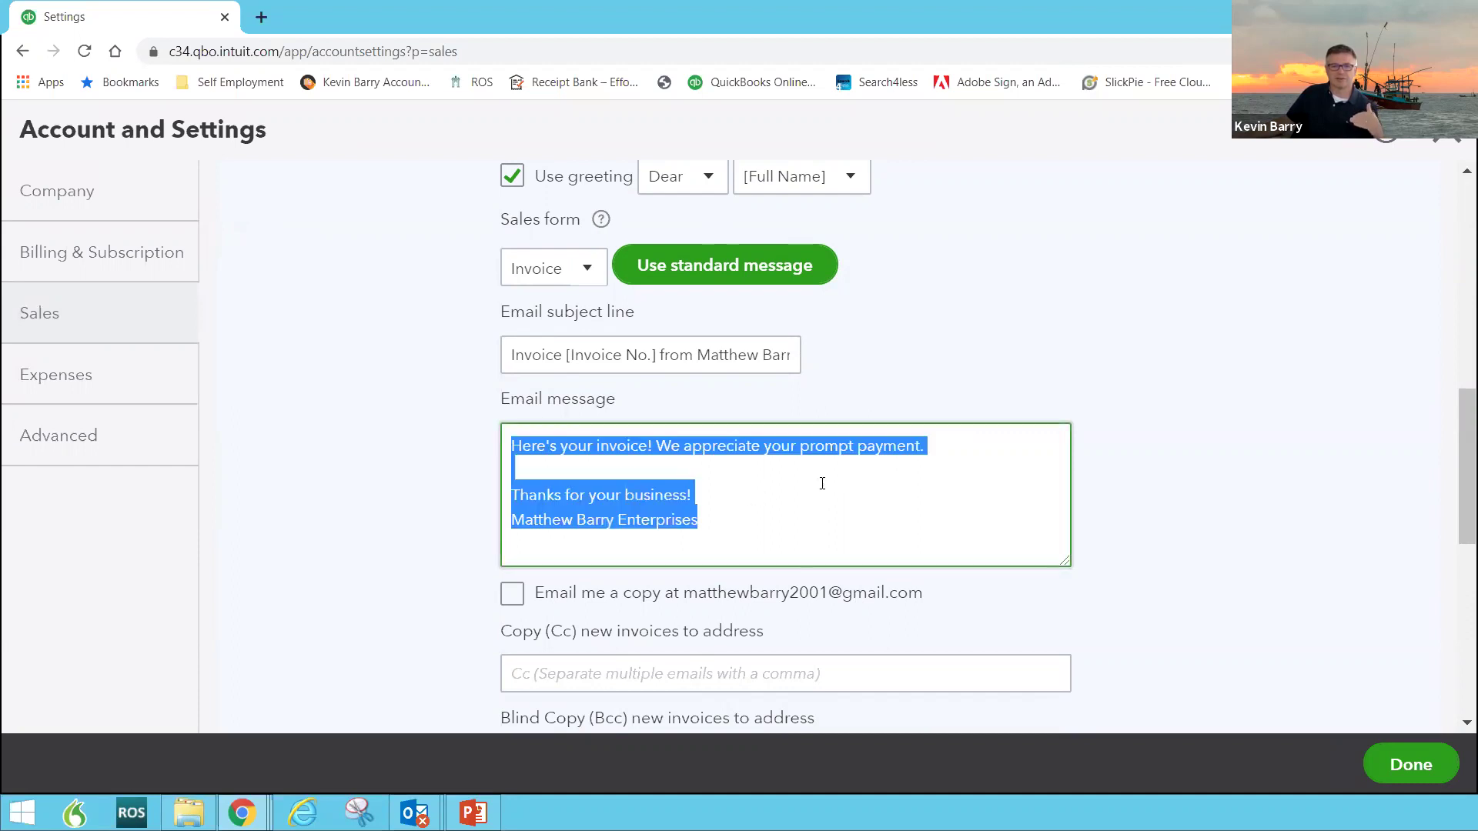
pyautogui.click(747, 486)
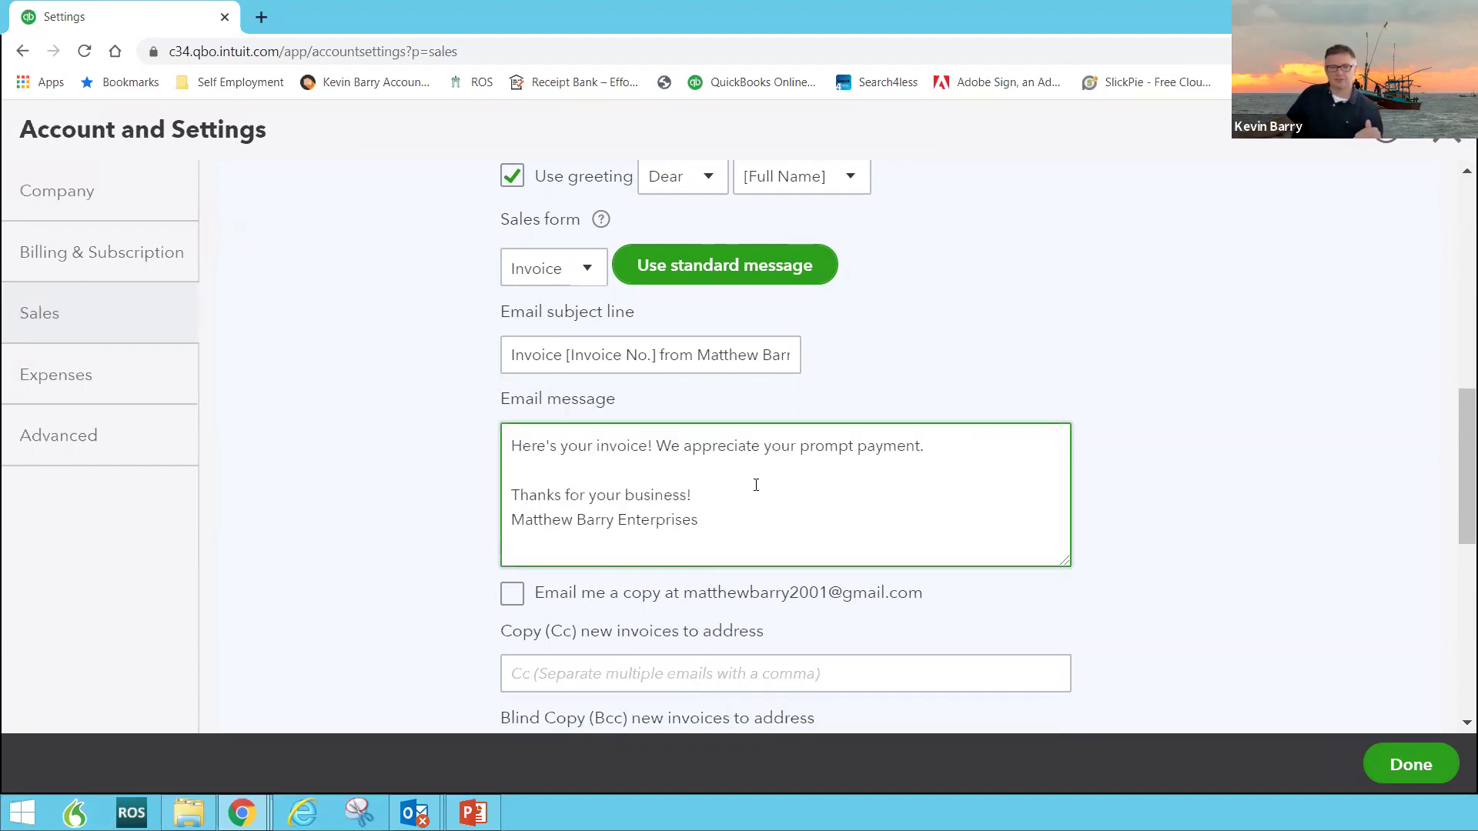
pyautogui.scroll(-1, 756, 485)
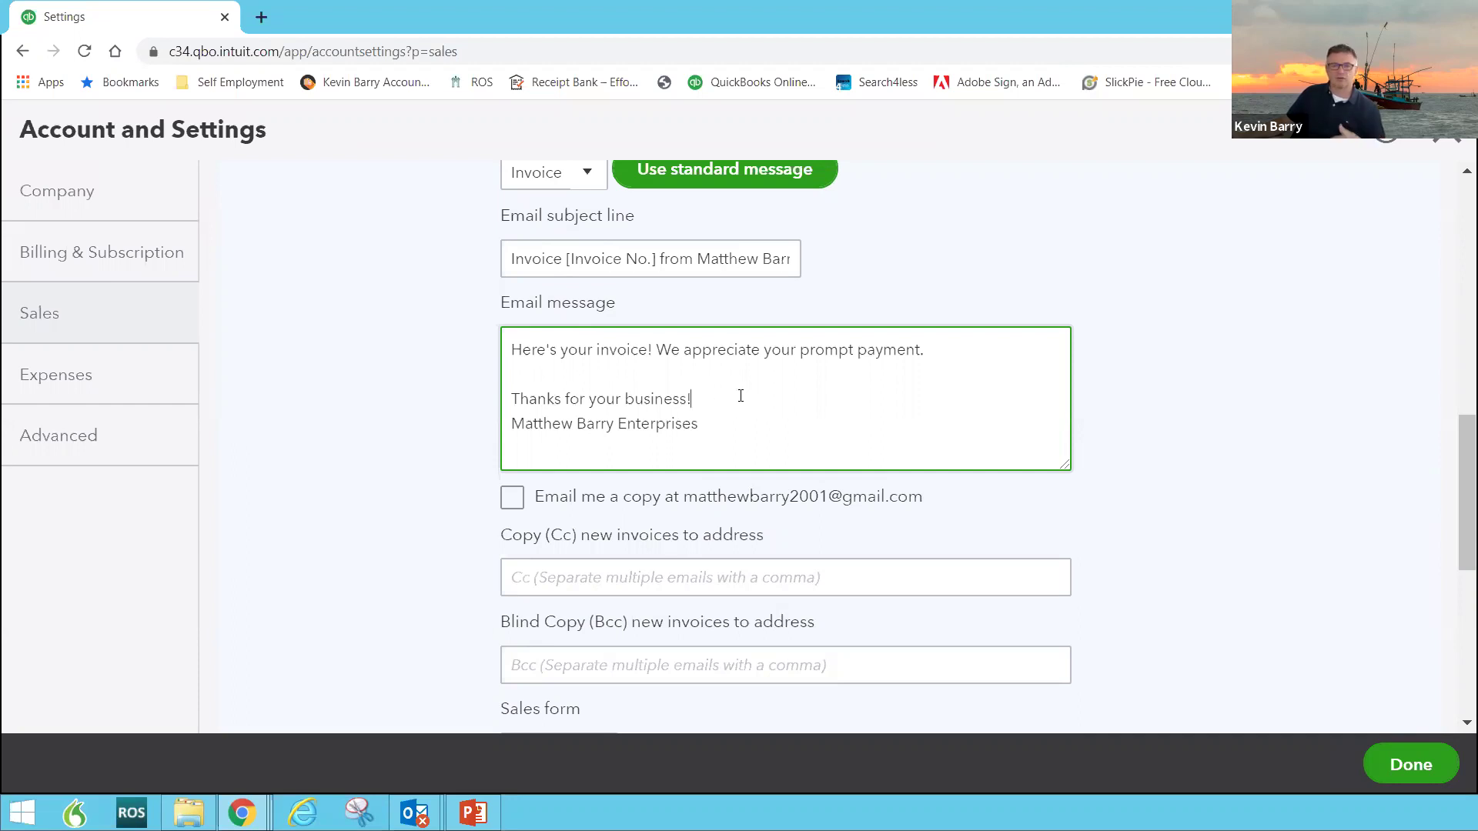
pyautogui.click(670, 577)
pyautogui.click(1129, 613)
pyautogui.scroll(-4, 1072, 613)
pyautogui.scroll(3, 1162, 477)
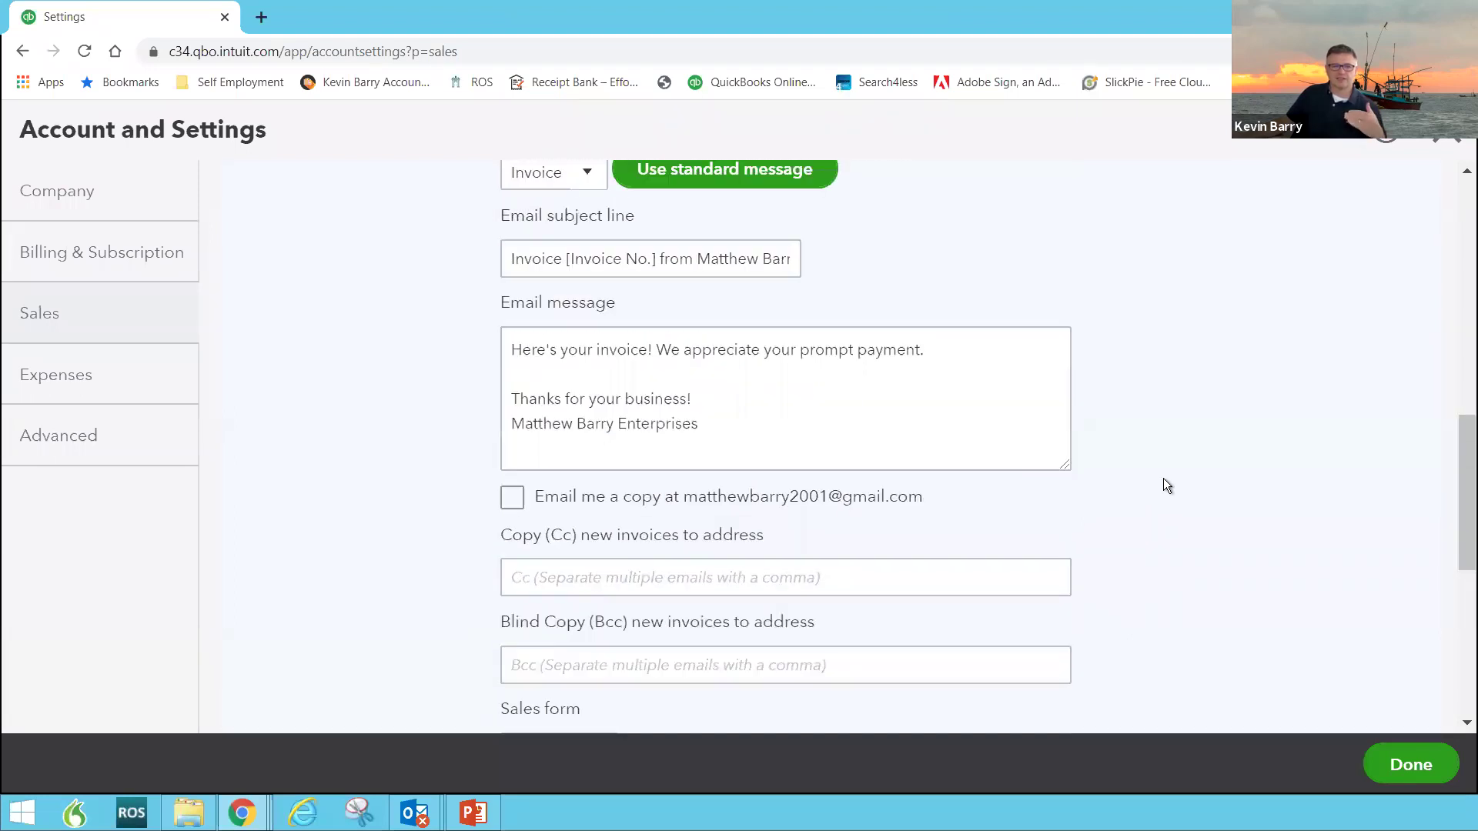
pyautogui.scroll(3, 1162, 478)
pyautogui.scroll(6, 1162, 486)
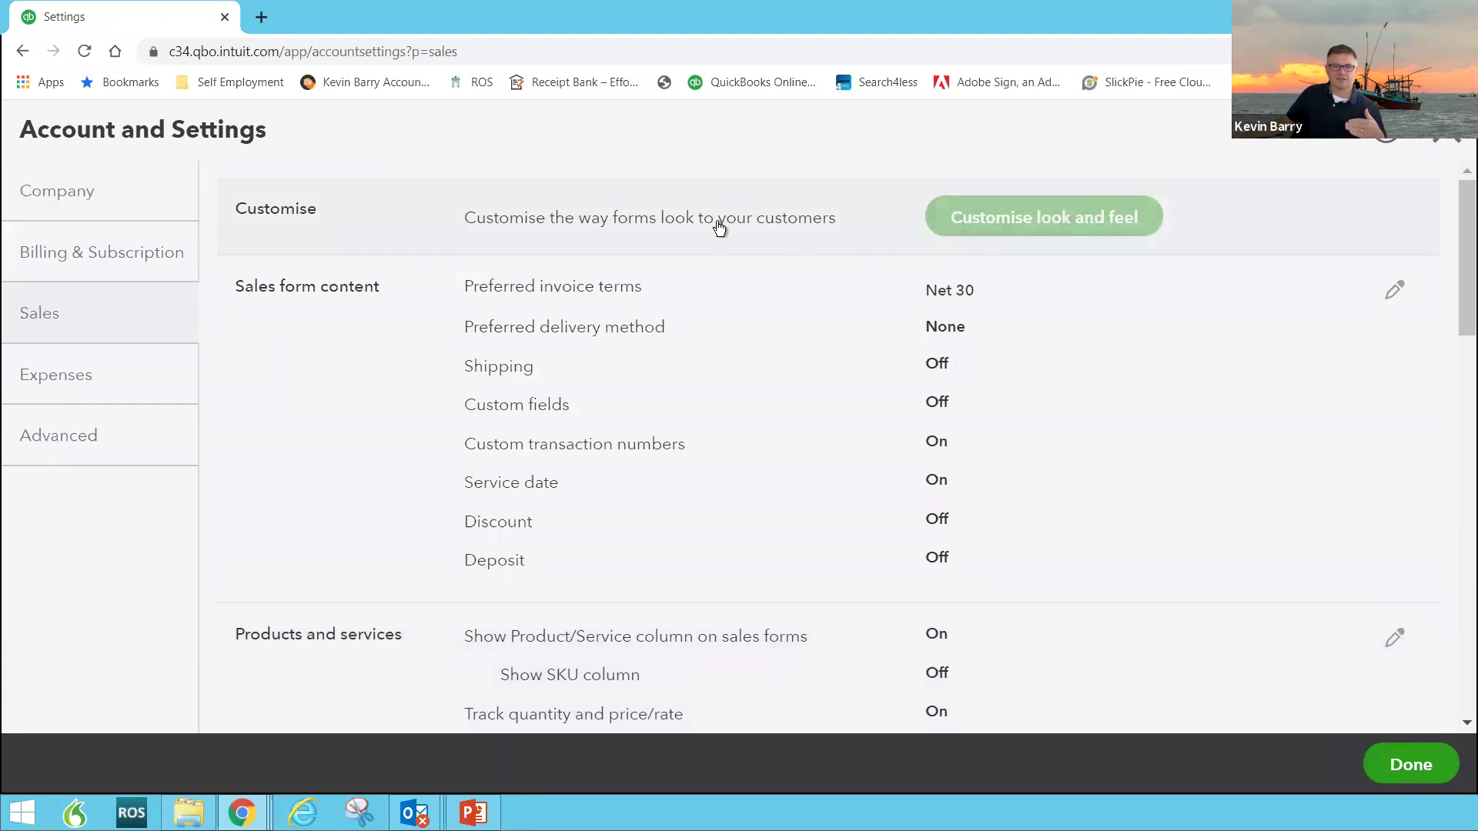
pyautogui.scroll(-3, 838, 298)
pyautogui.scroll(3, 837, 297)
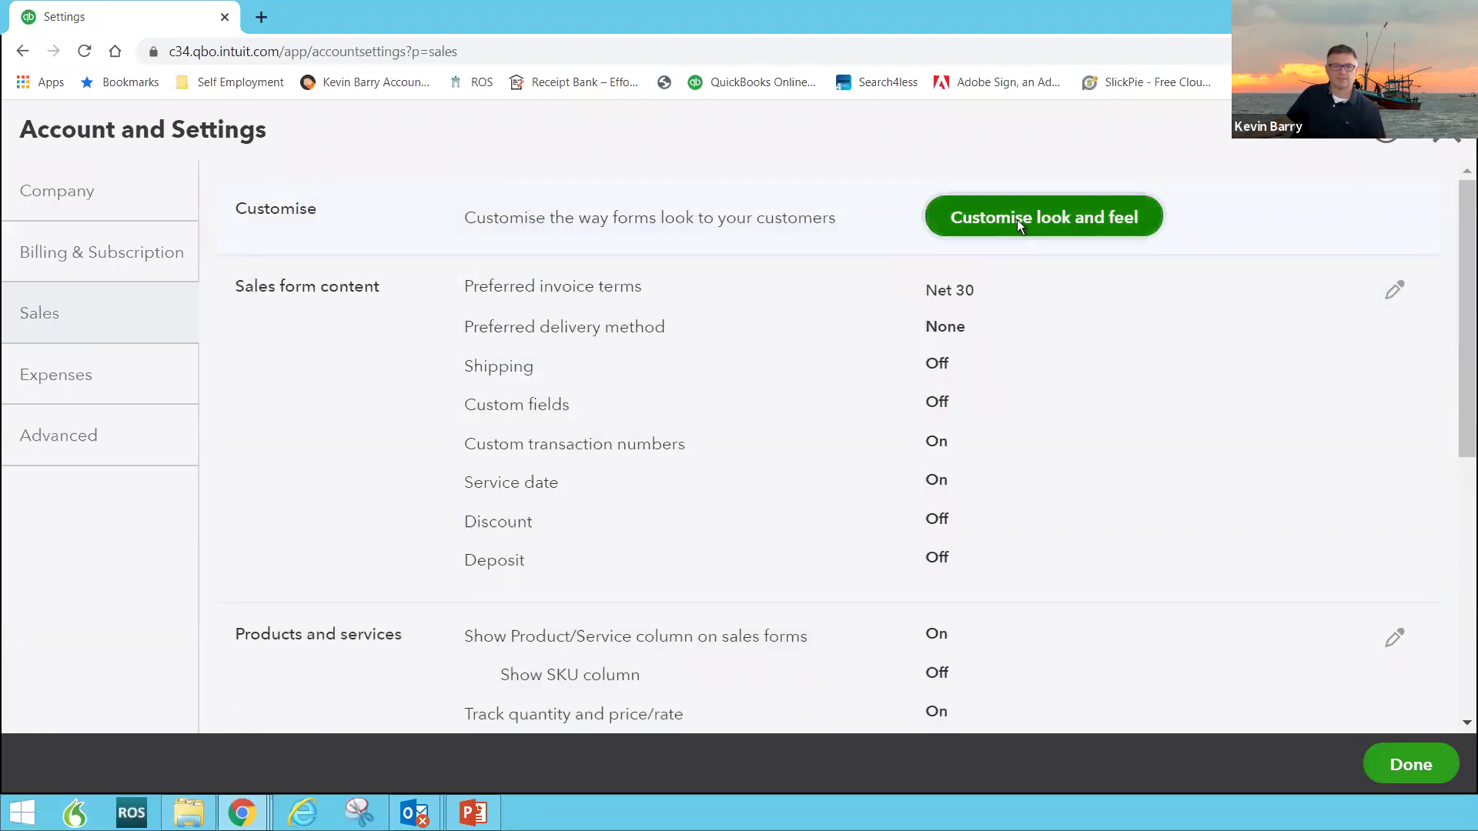
# Step: Open the invoice template editor and change the Standard invoice's accent colour to orange
pyautogui.click(1008, 219)
pyautogui.click(779, 427)
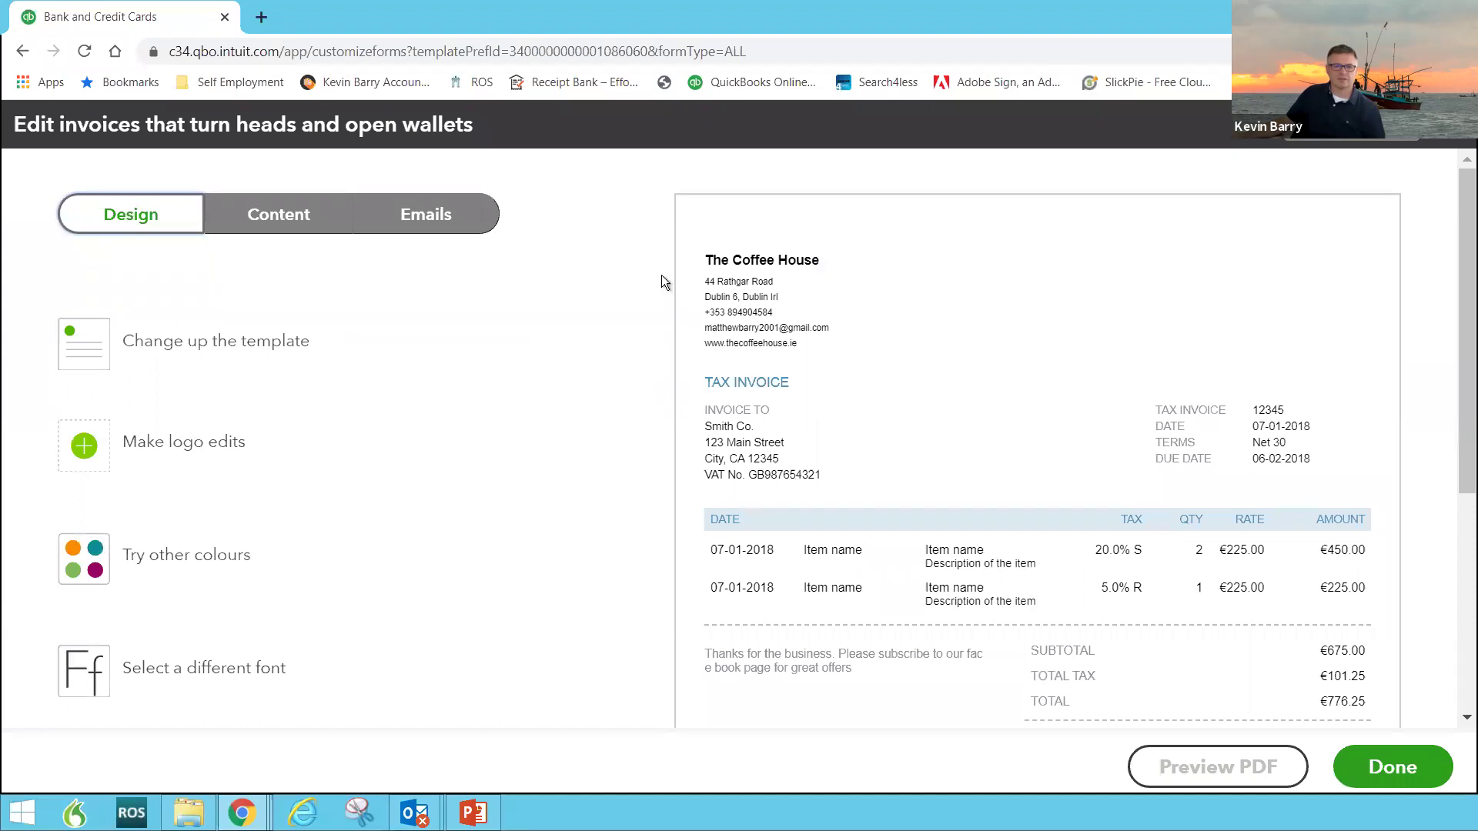
pyautogui.hotkey('ctrl', '+')
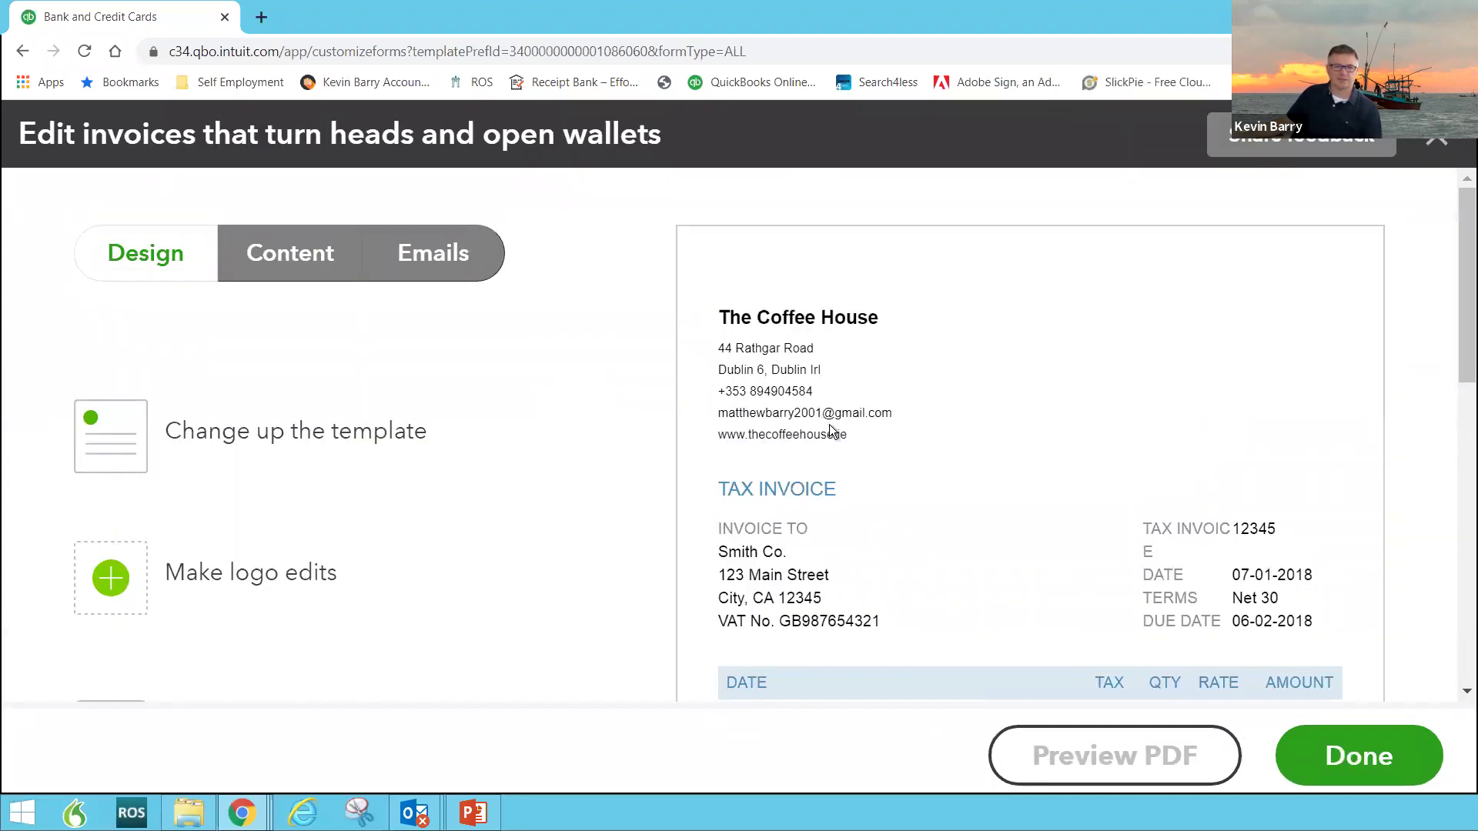
pyautogui.scroll(-4, 831, 425)
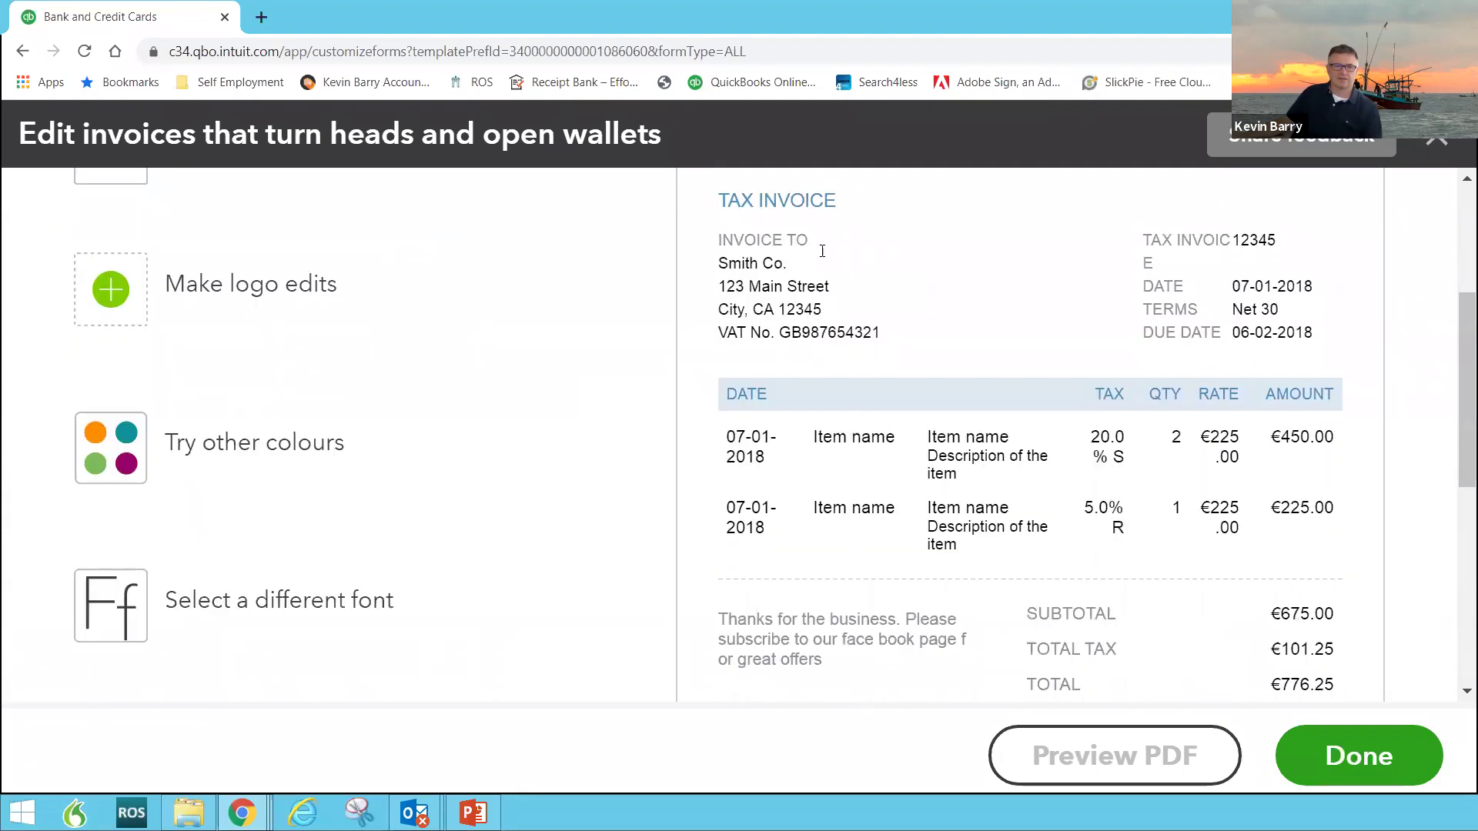
pyautogui.click(117, 465)
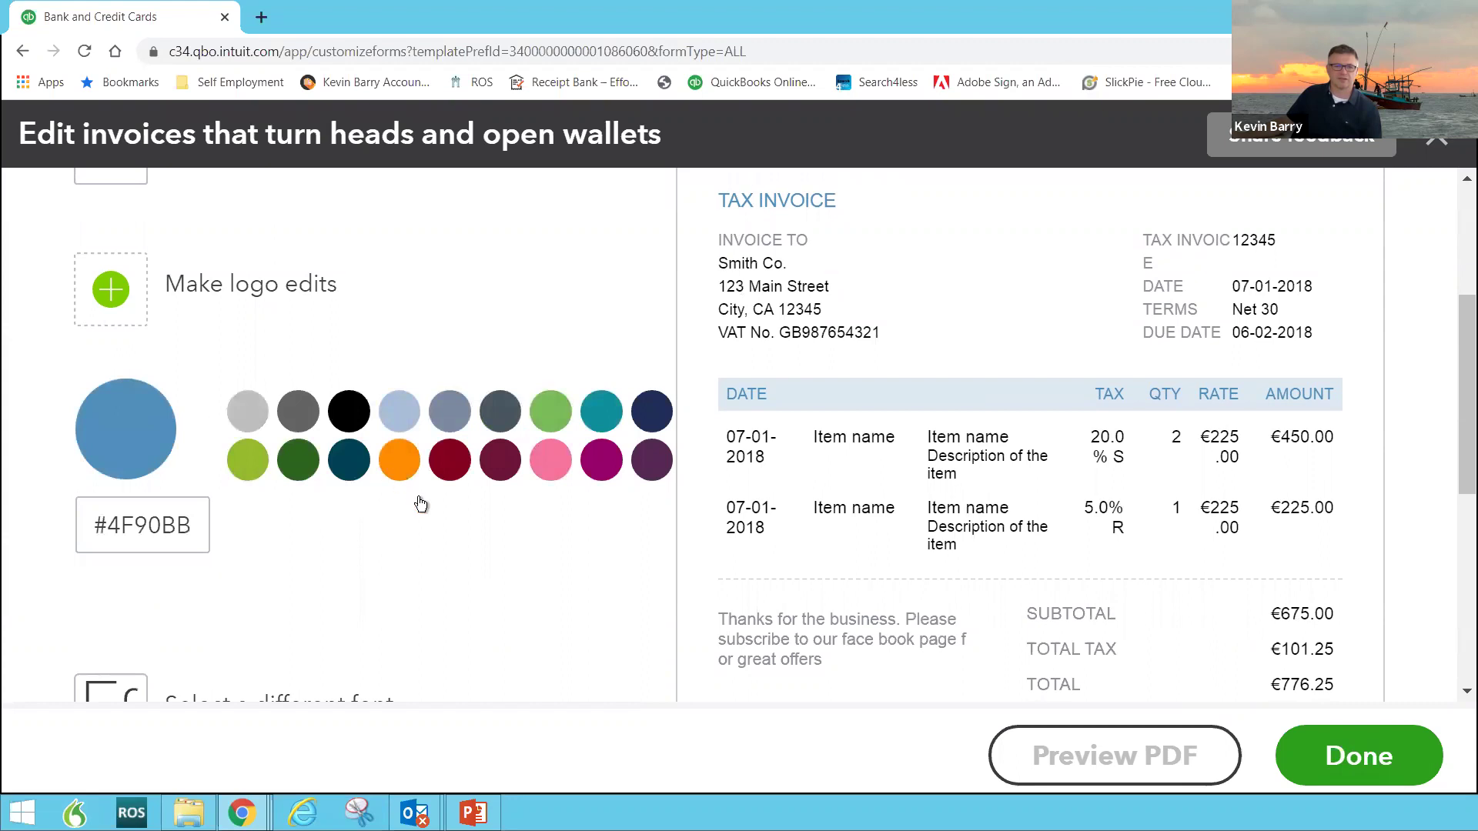
pyautogui.click(398, 460)
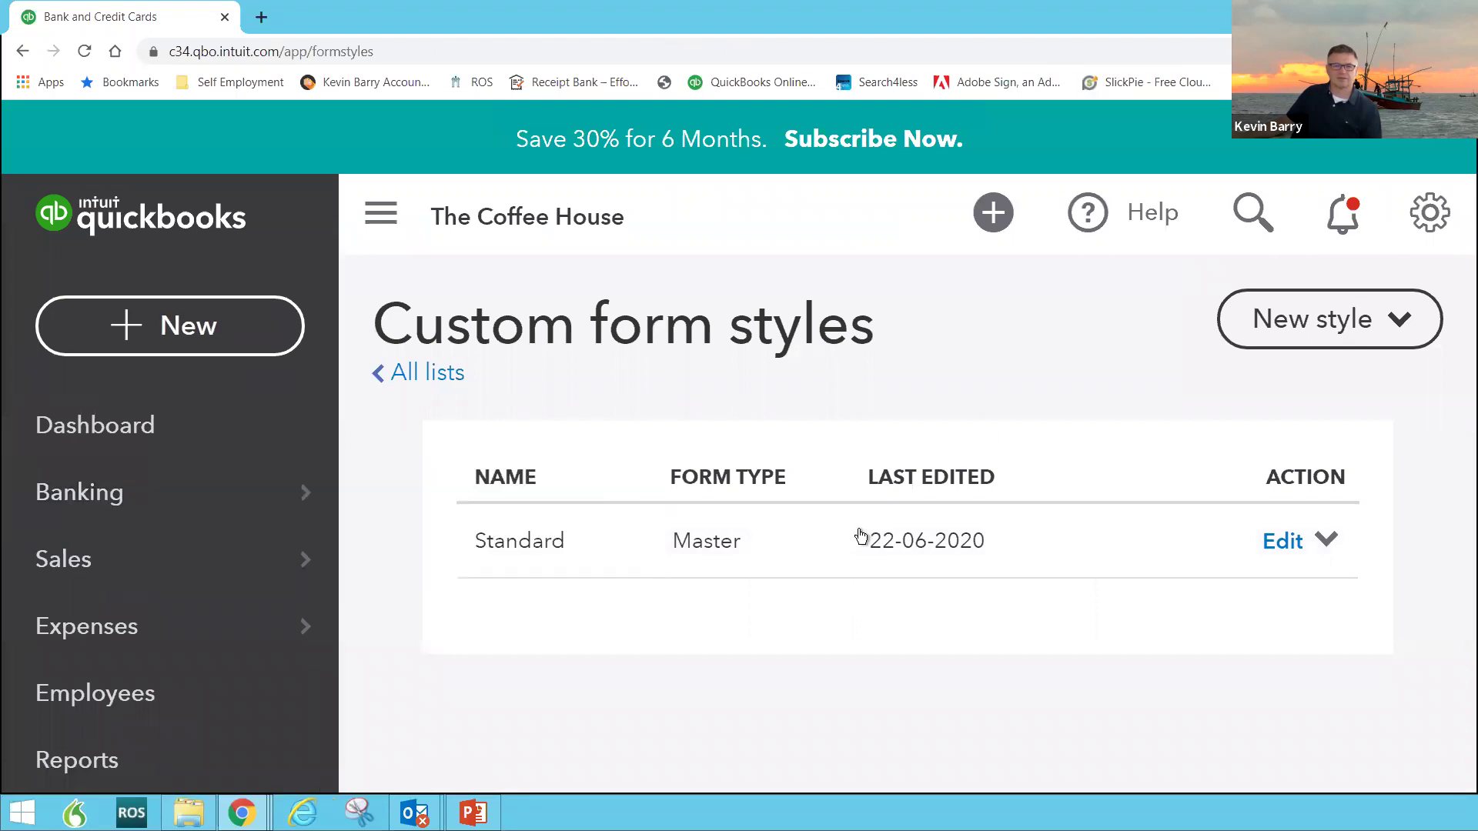
pyautogui.click(860, 543)
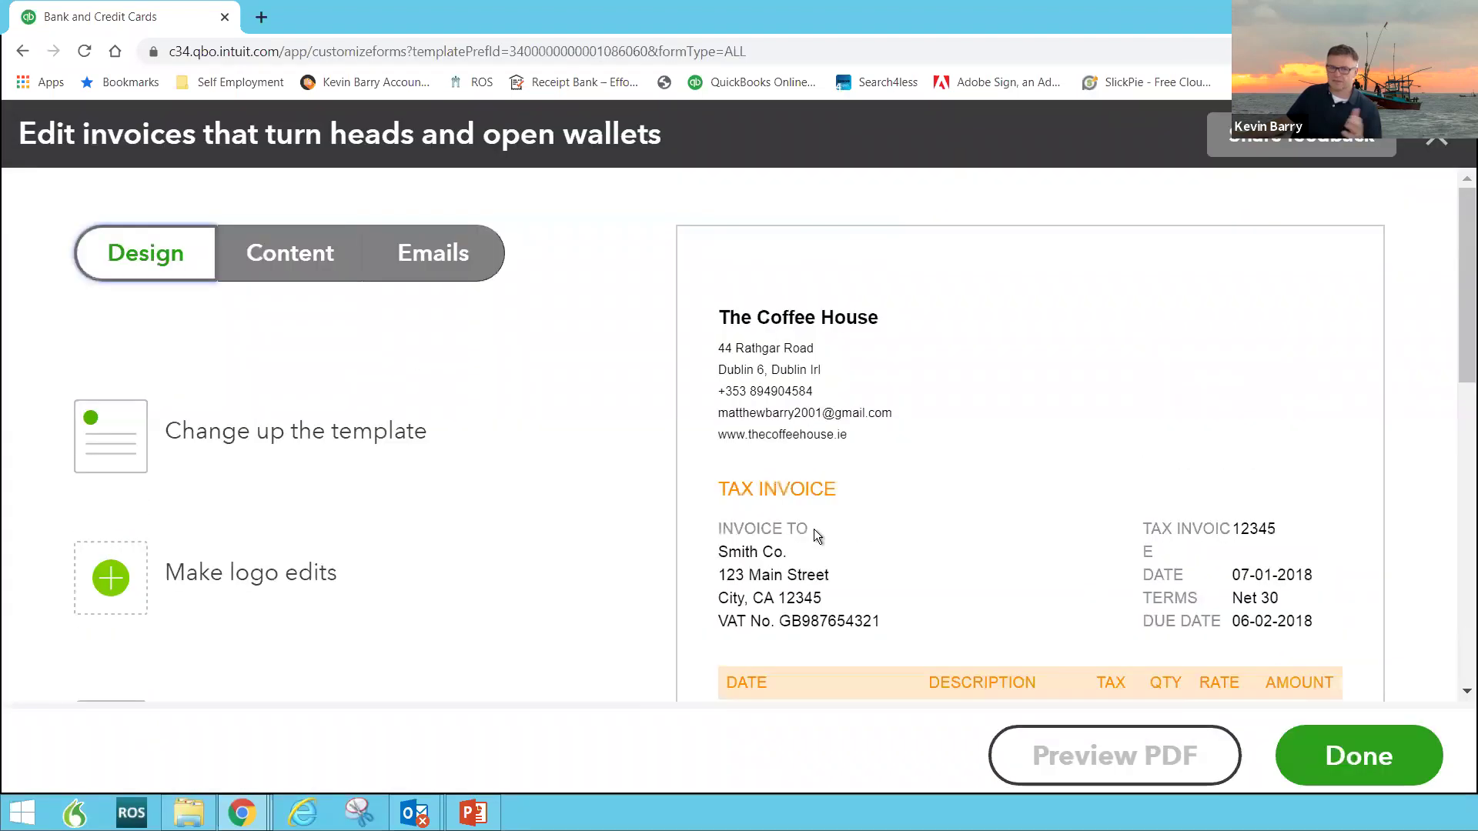
pyautogui.scroll(-5, 541, 518)
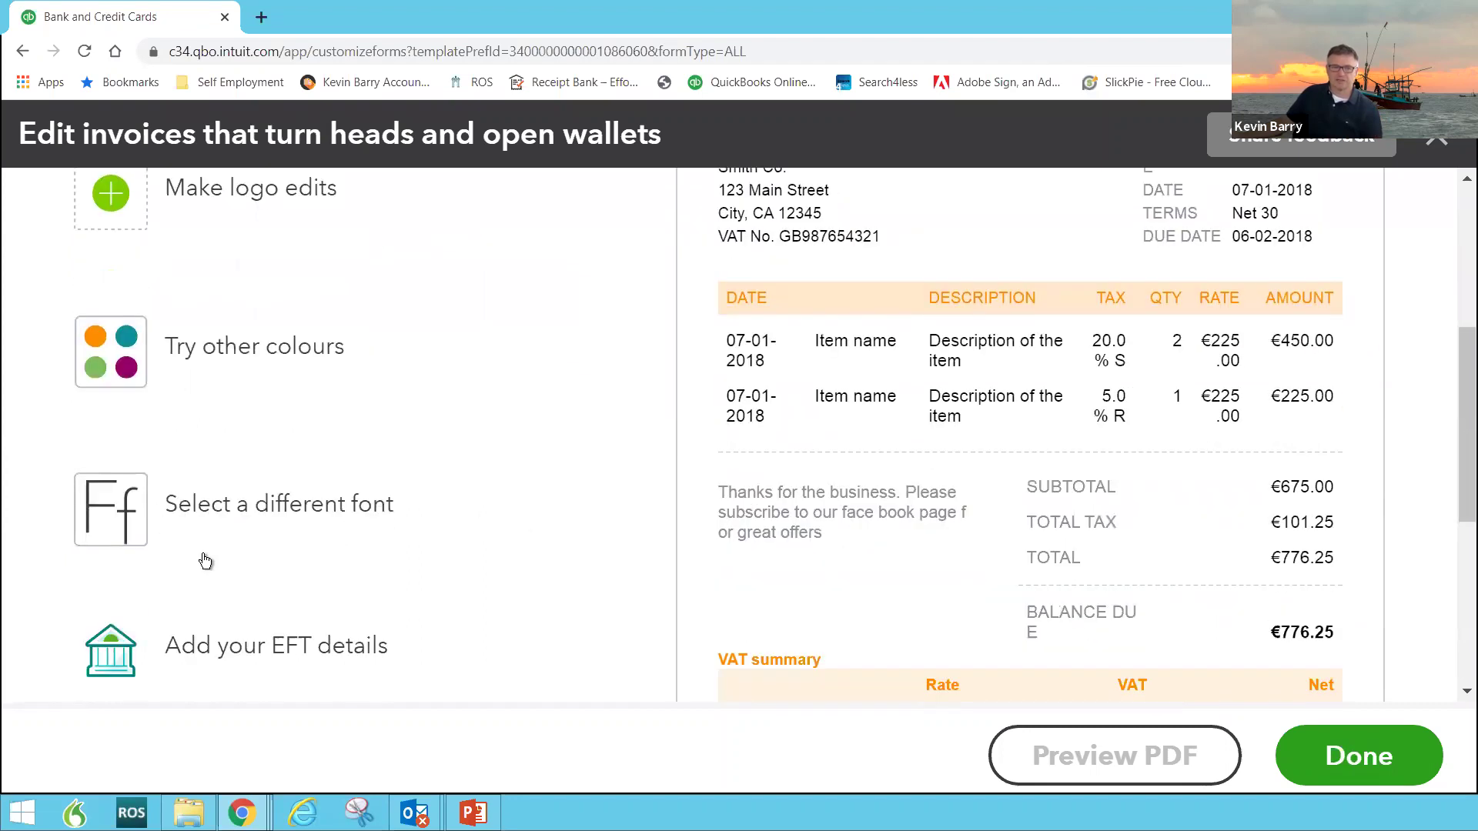
pyautogui.scroll(-3, 204, 557)
pyautogui.scroll(-2, 227, 553)
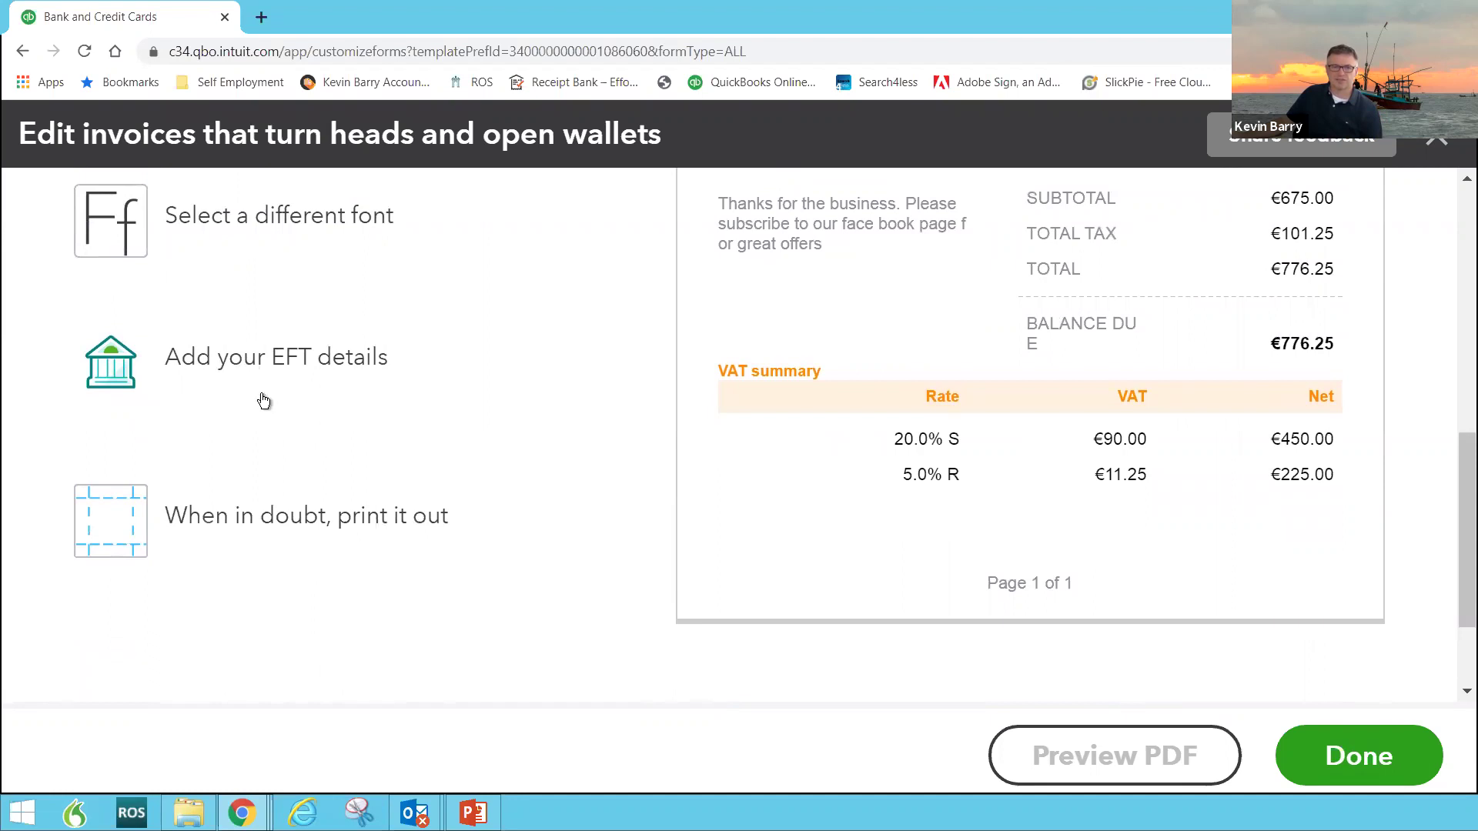
pyautogui.scroll(5, 301, 381)
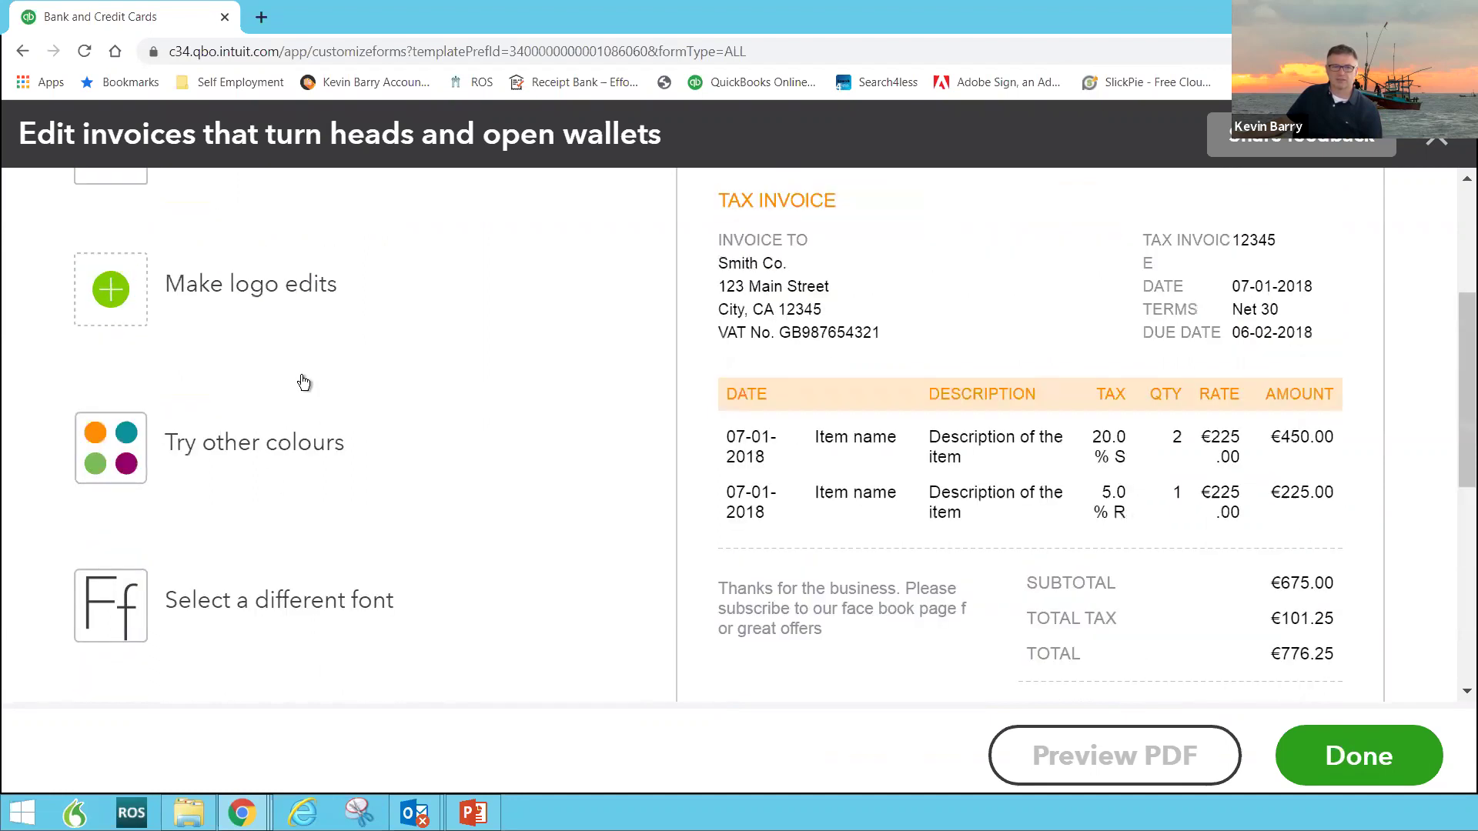
pyautogui.scroll(4, 303, 382)
# Step: Edit the footer on the Content tab: bank payment details, VAT summary and Facebook-subscribe customer message
pyautogui.click(303, 273)
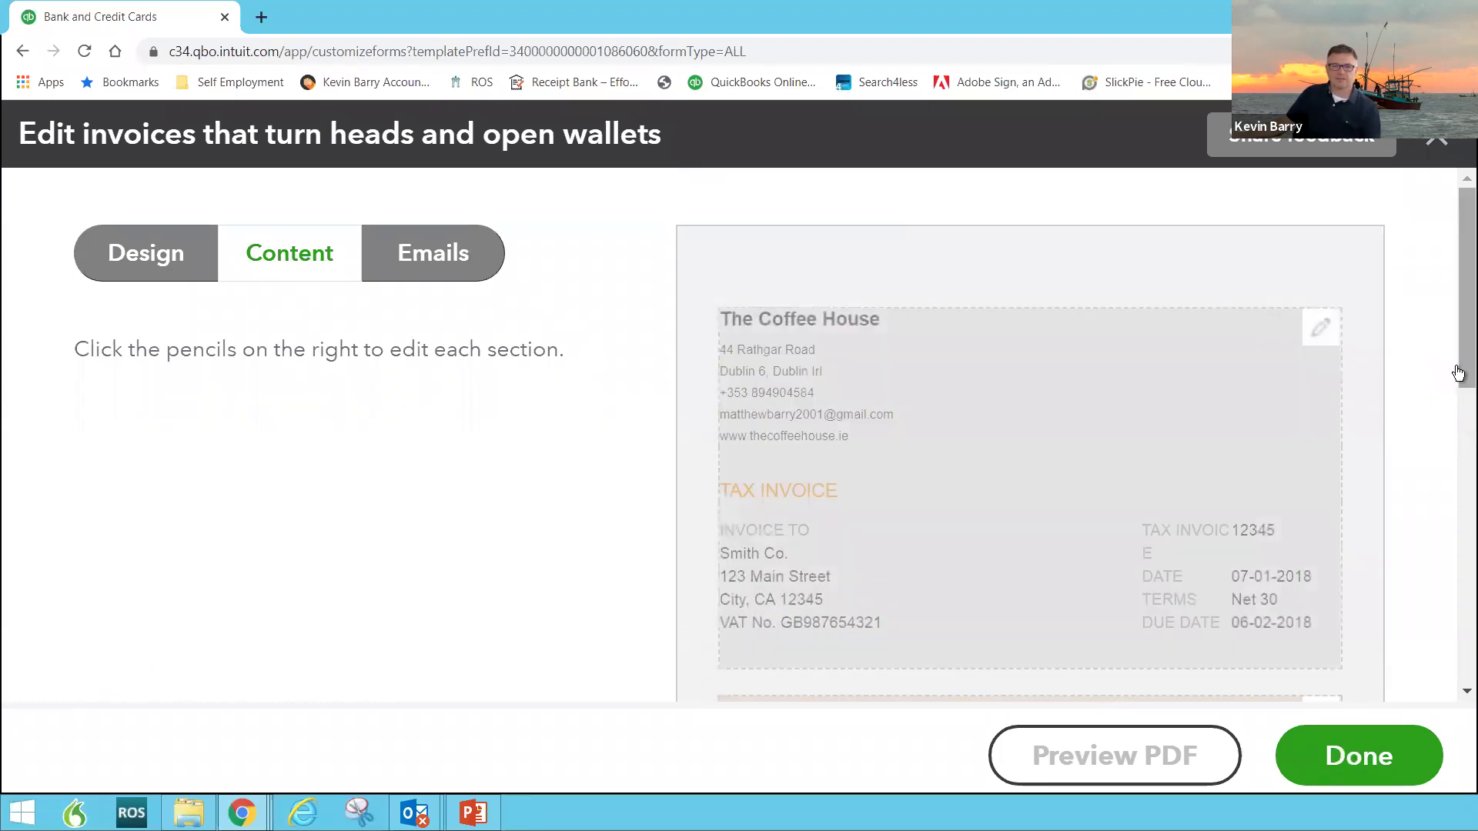
pyautogui.moveTo(1458, 373); pyautogui.dragTo(1452, 601)
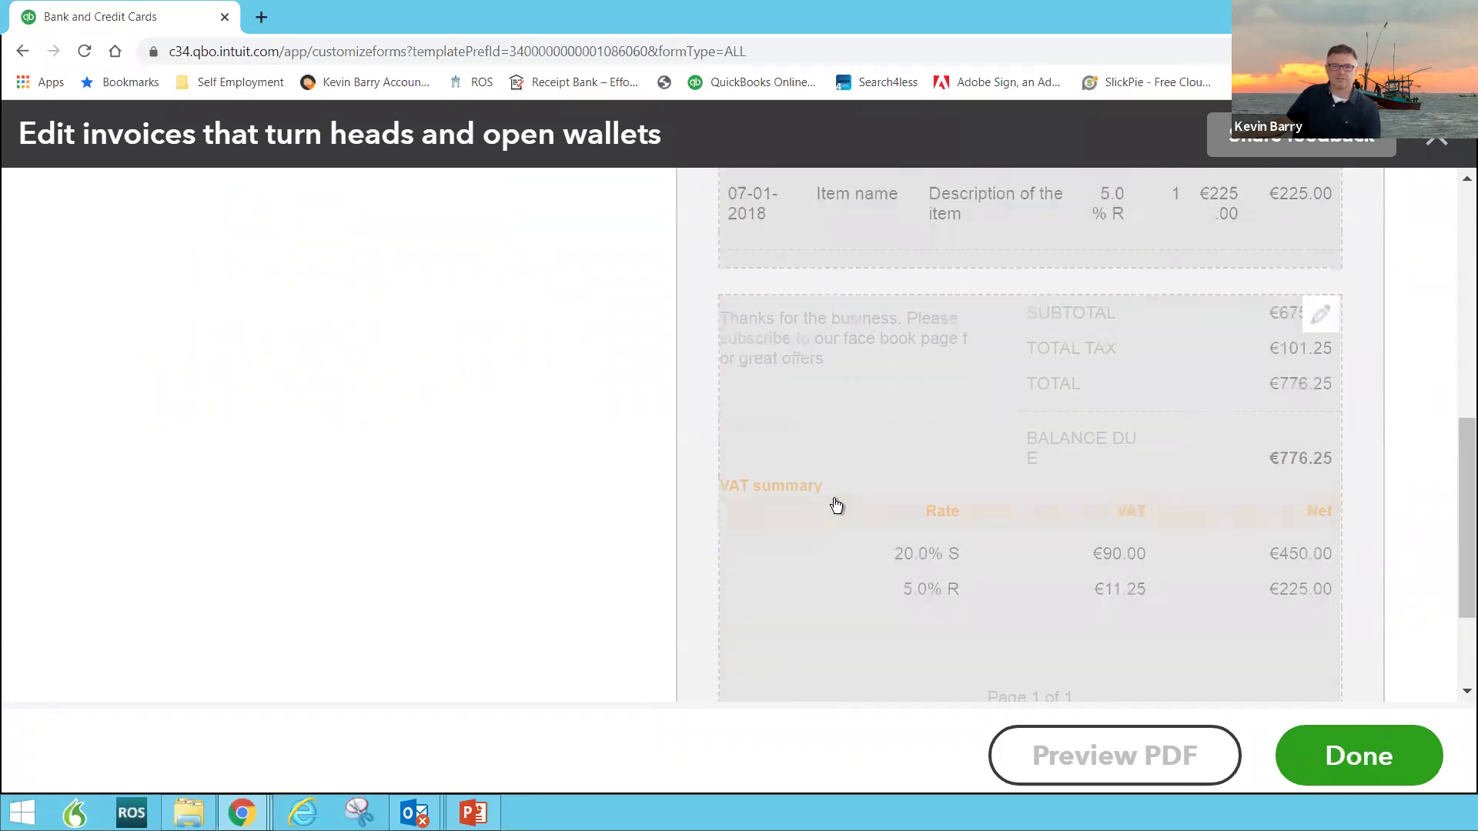
pyautogui.scroll(-3, 917, 506)
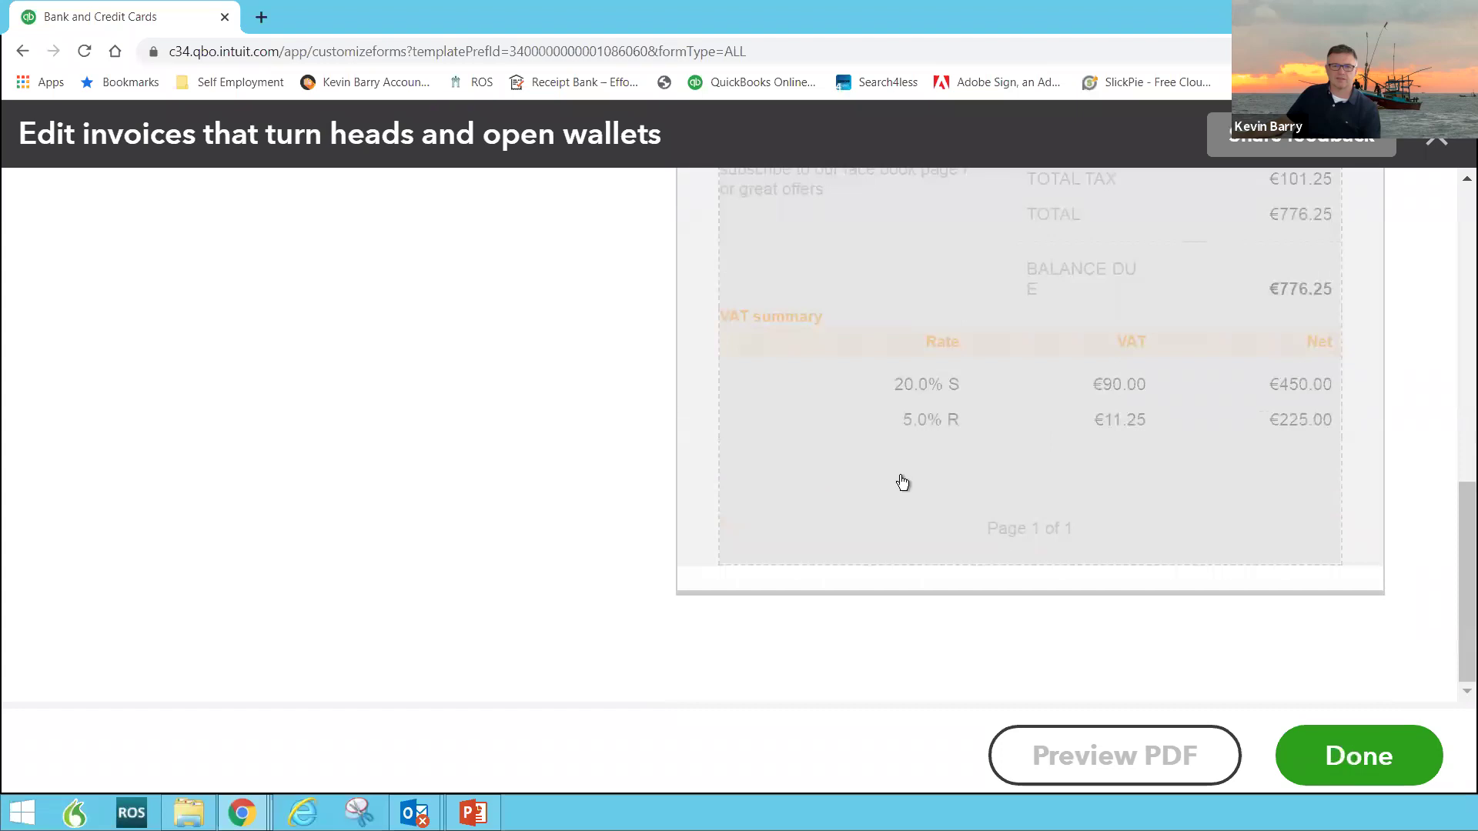
pyautogui.click(903, 482)
pyautogui.click(301, 559)
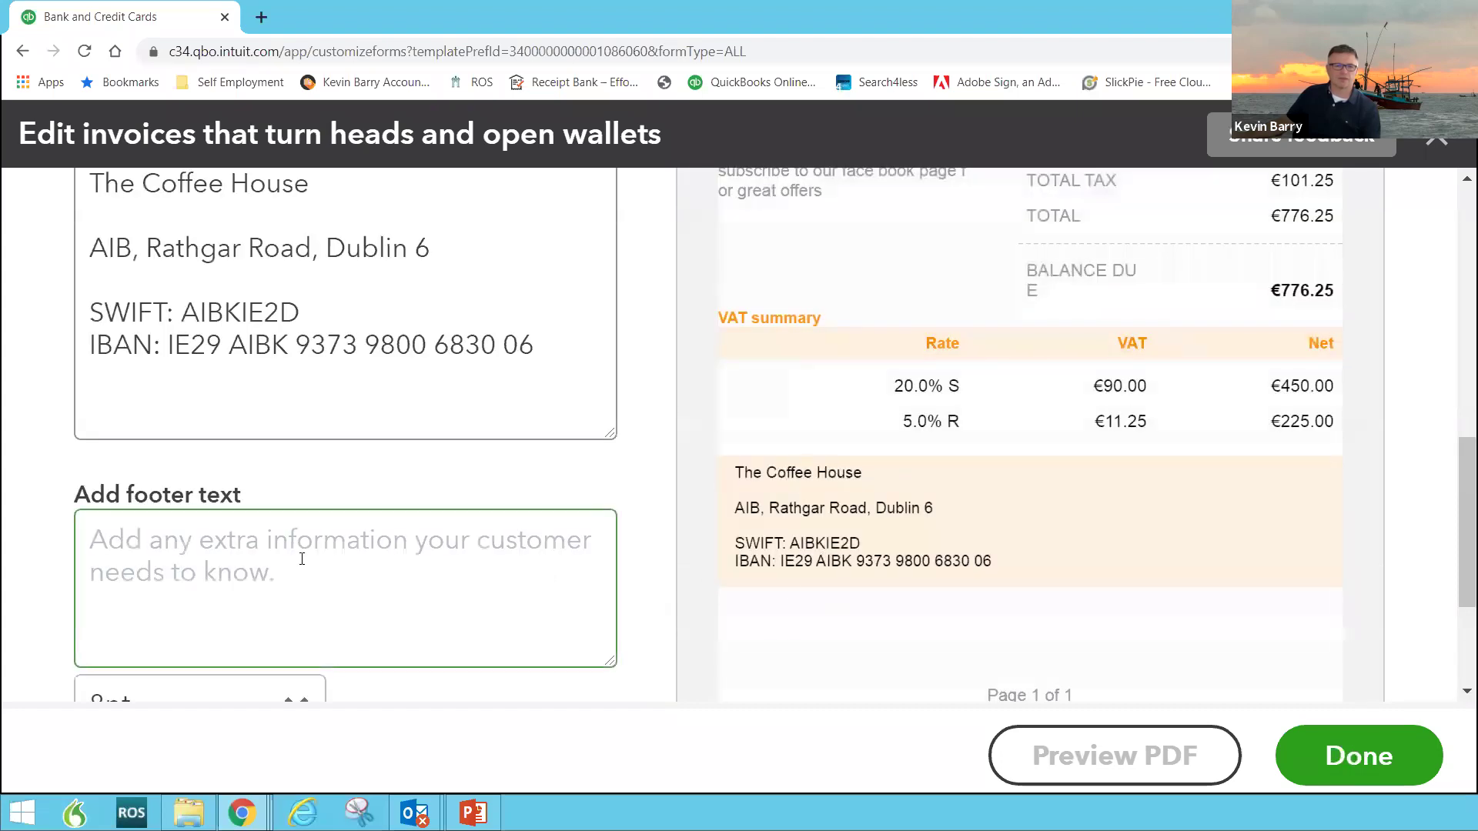
pyautogui.click(228, 247)
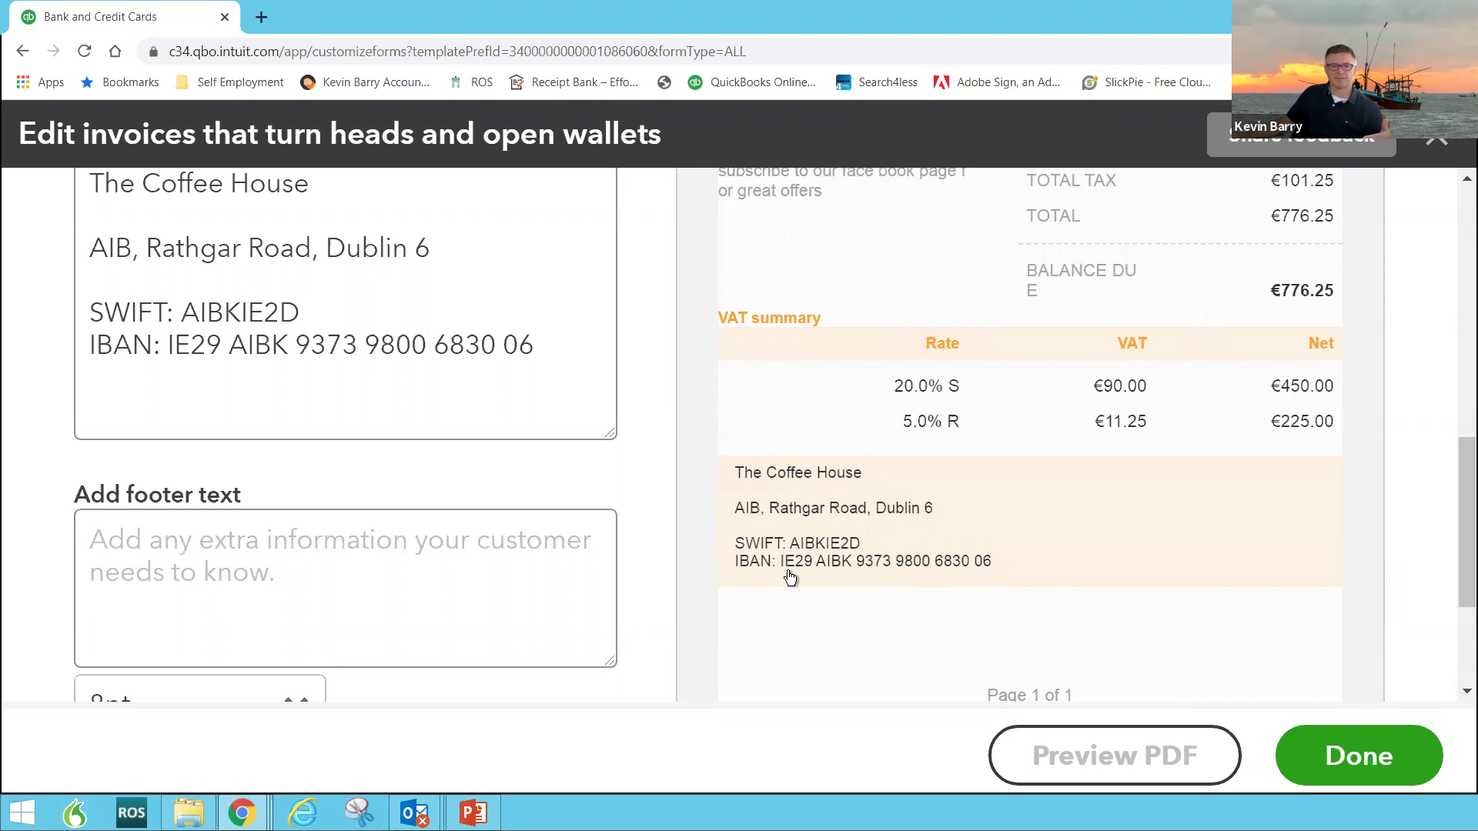
pyautogui.click(465, 571)
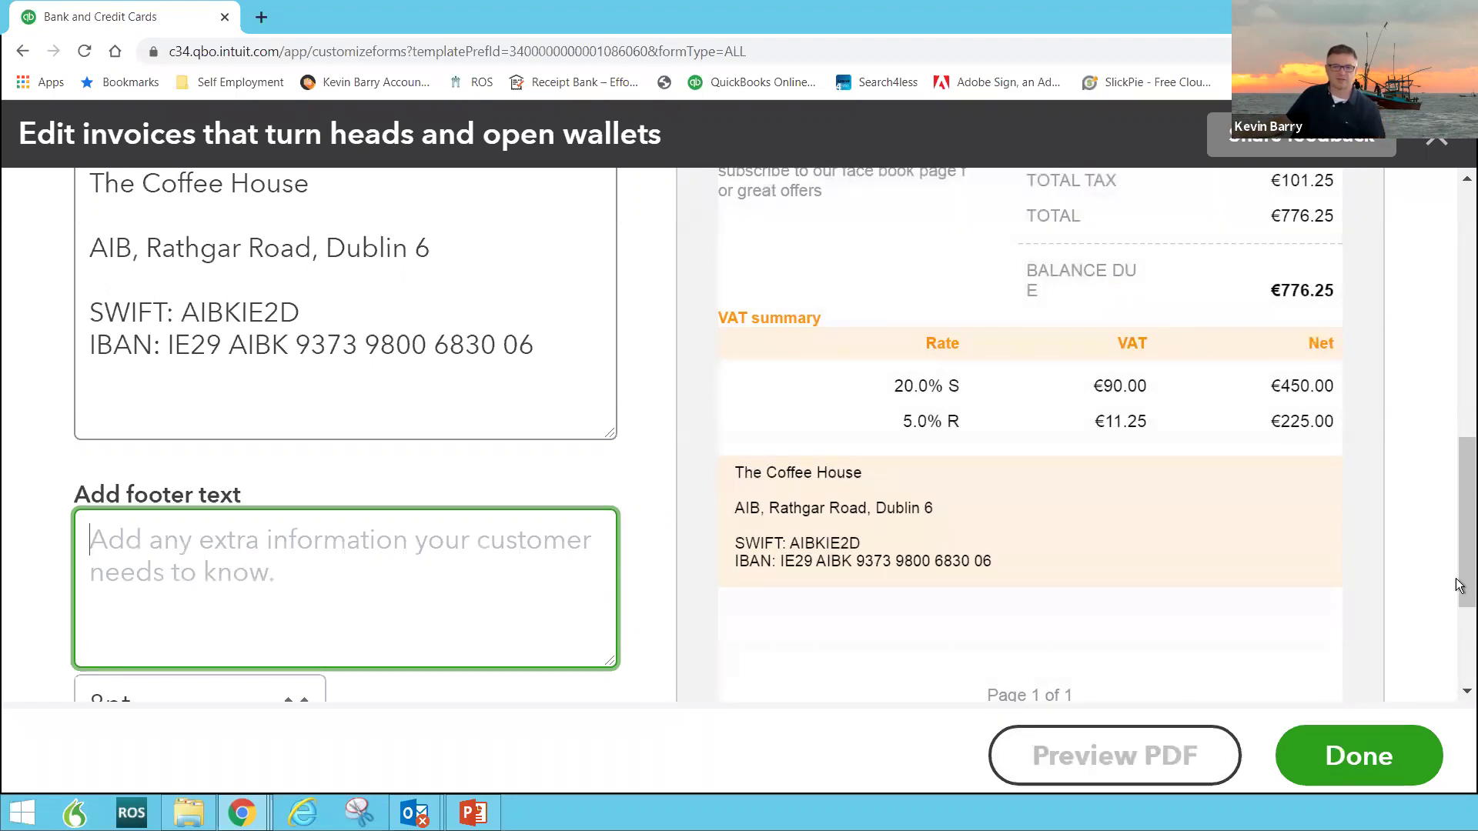
pyautogui.moveTo(1460, 577); pyautogui.dragTo(1457, 404)
pyautogui.click(206, 454)
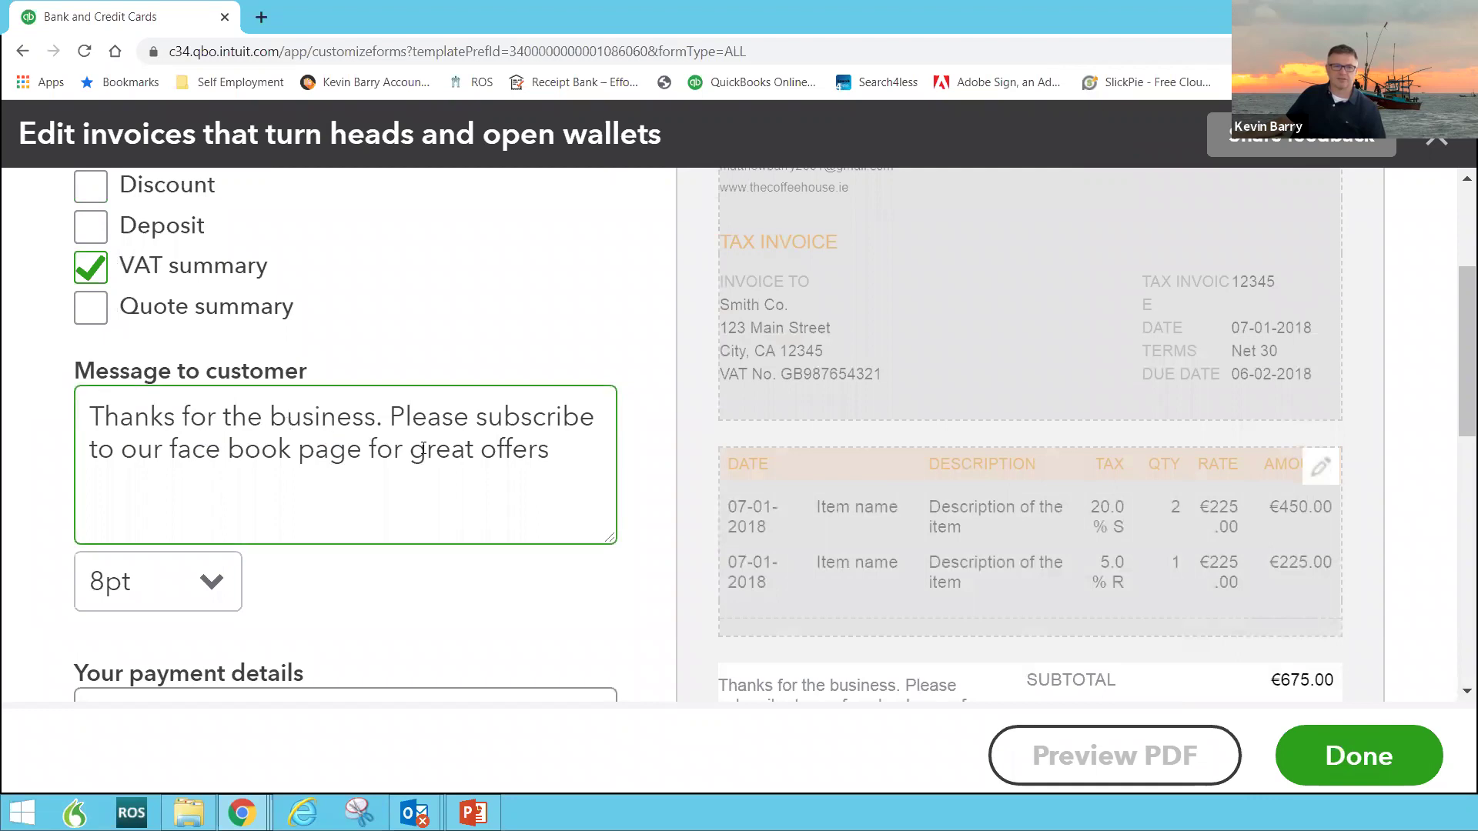
pyautogui.scroll(3, 405, 488)
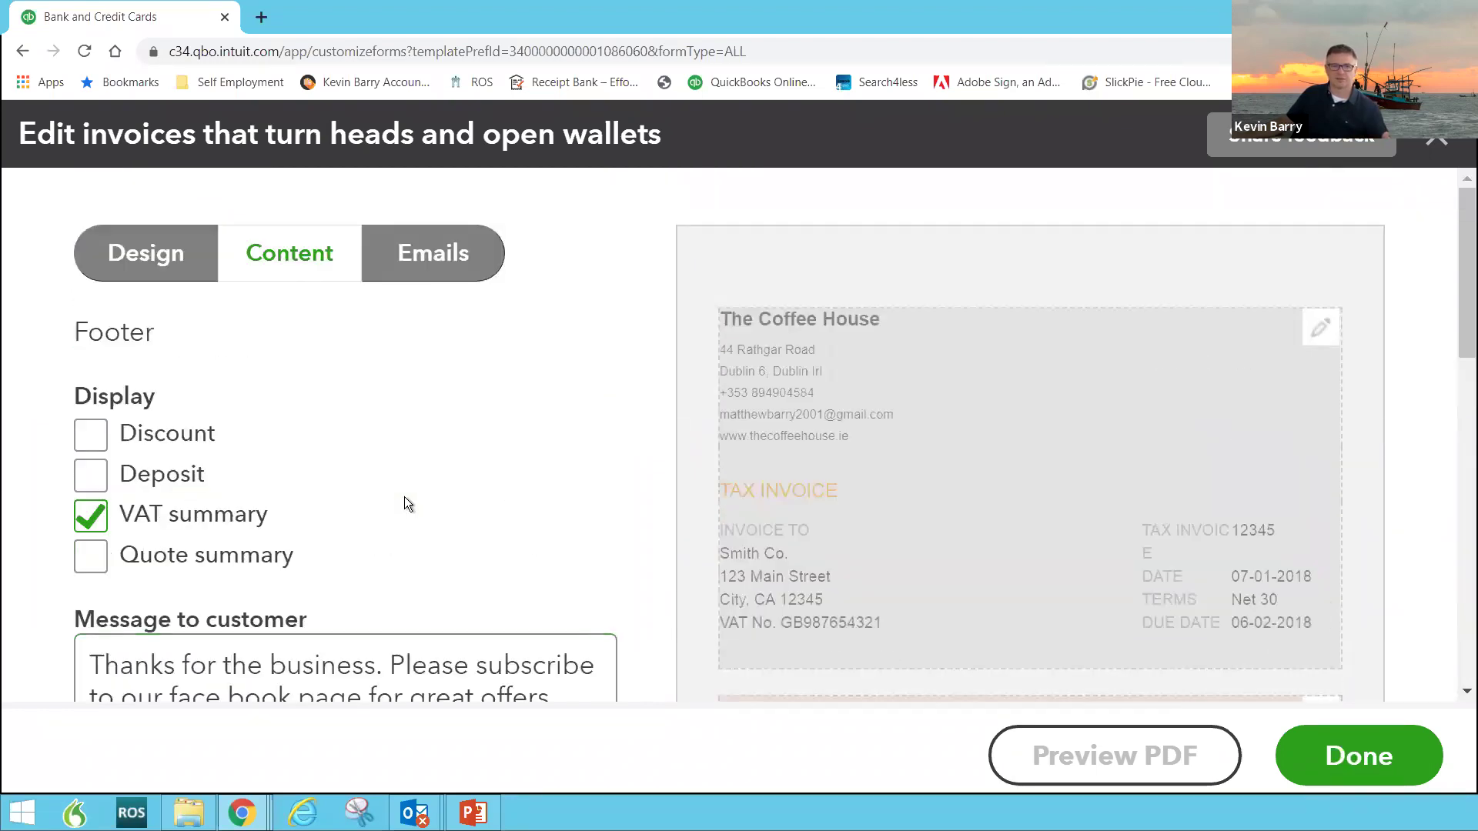
# Step: Review the Emails tab: Standard subject, 'Dear' greeting, message and PDF-attached full-details option
pyautogui.click(436, 263)
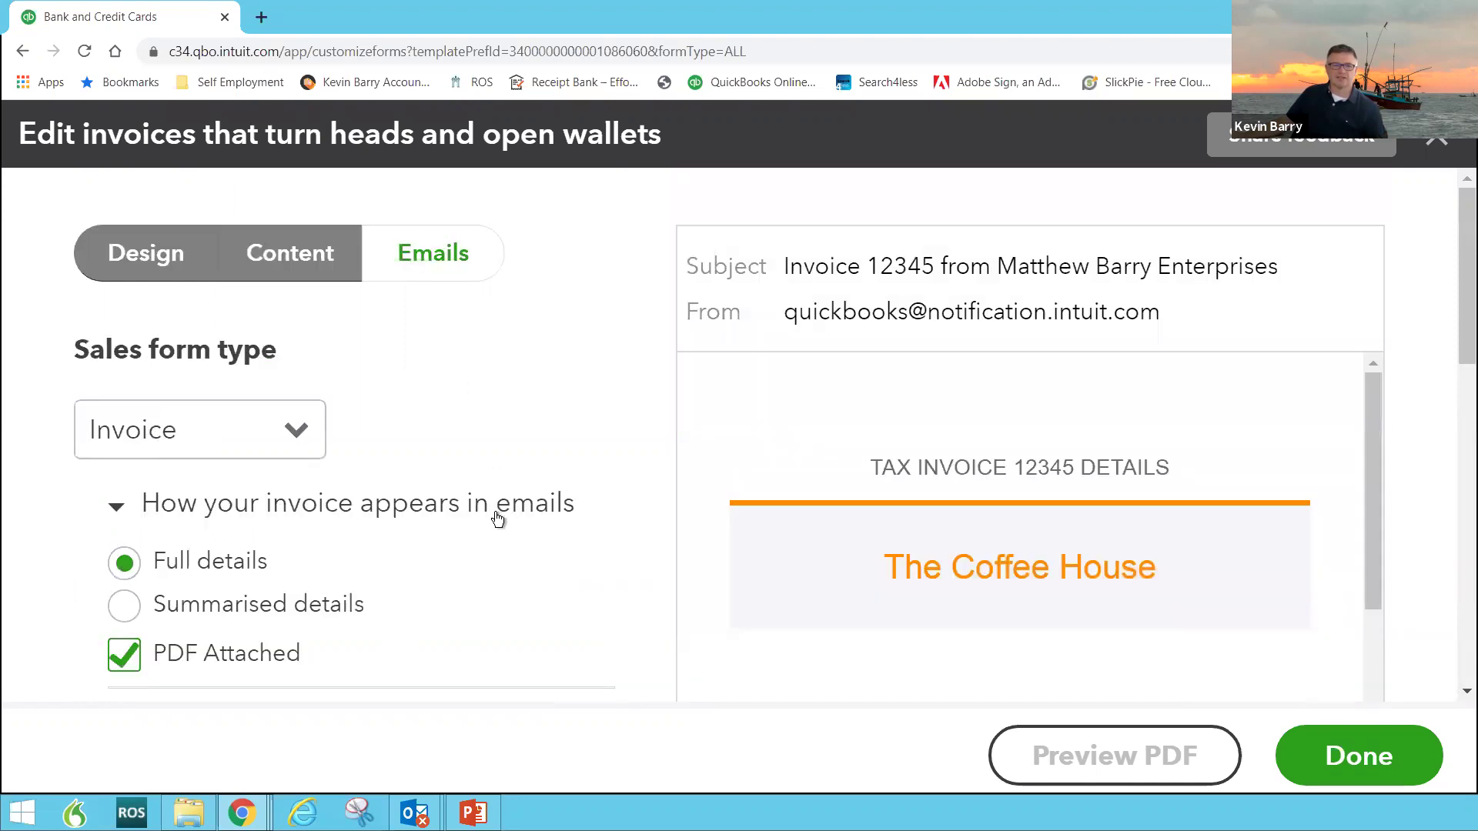
pyautogui.scroll(-2, 496, 521)
pyautogui.scroll(-2, 441, 496)
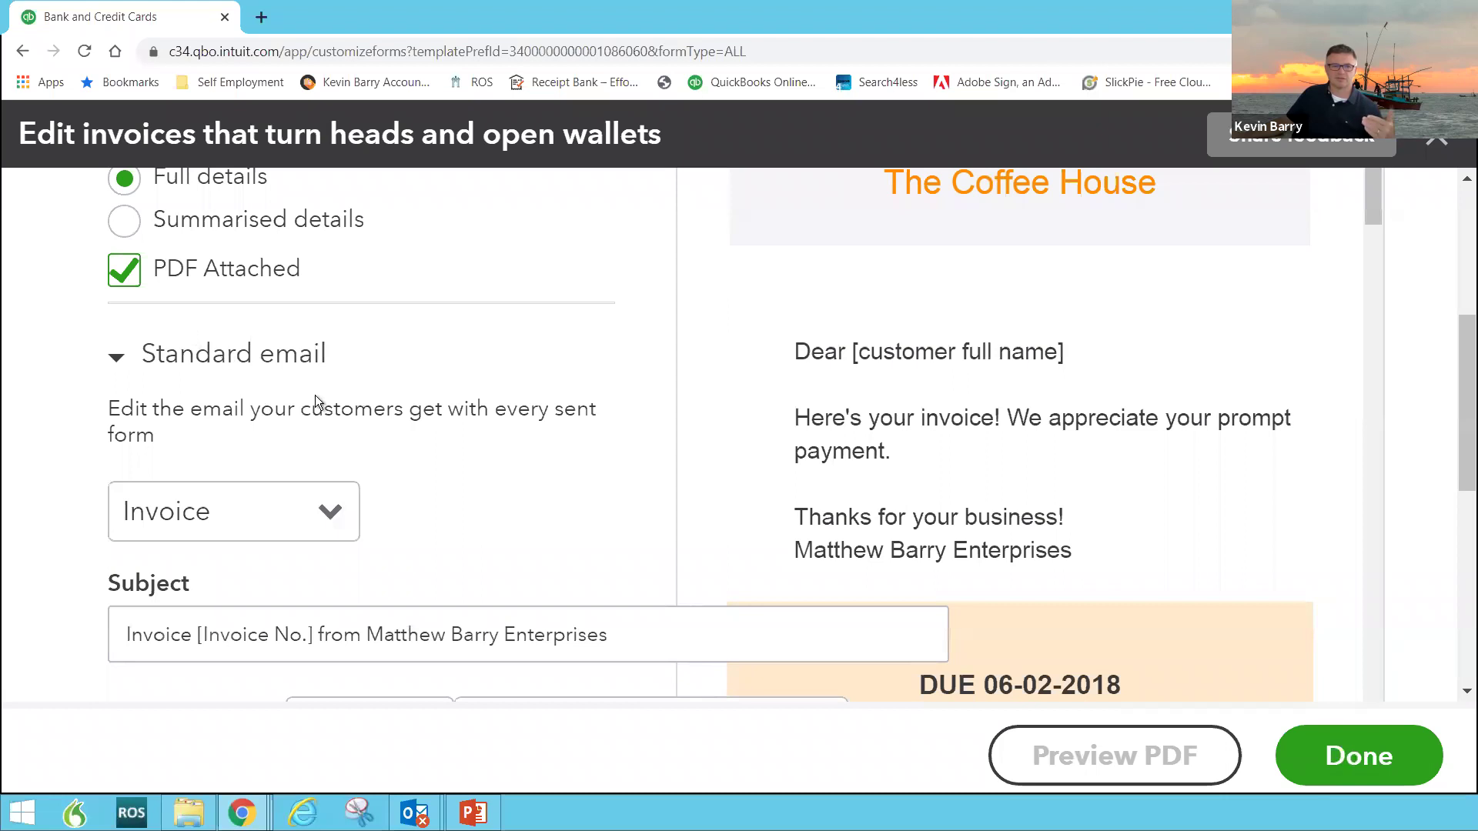
pyautogui.scroll(-3, 349, 416)
pyautogui.scroll(-2, 360, 418)
pyautogui.click(381, 424)
pyautogui.scroll(5, 381, 427)
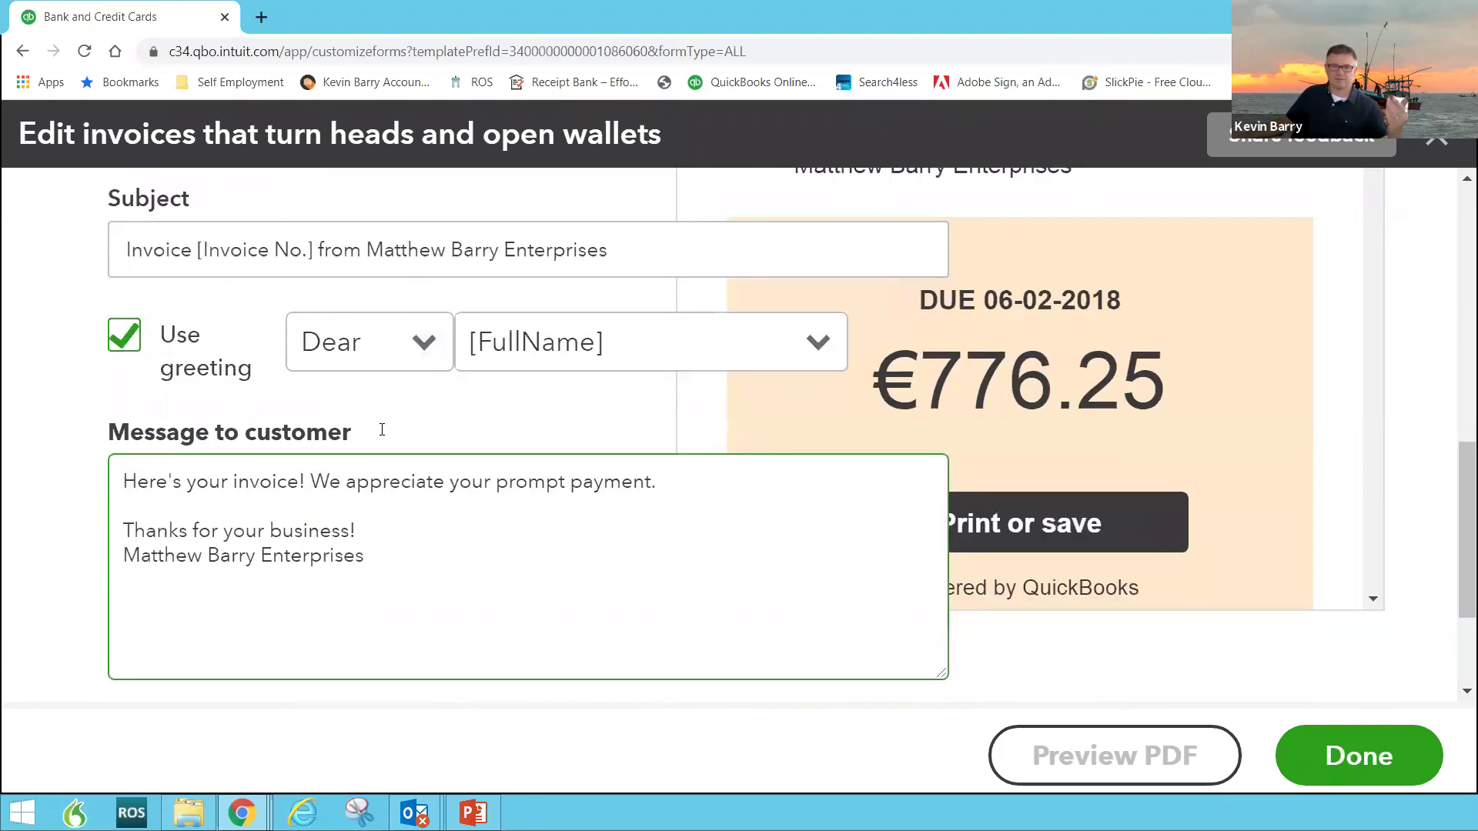
pyautogui.scroll(4, 381, 441)
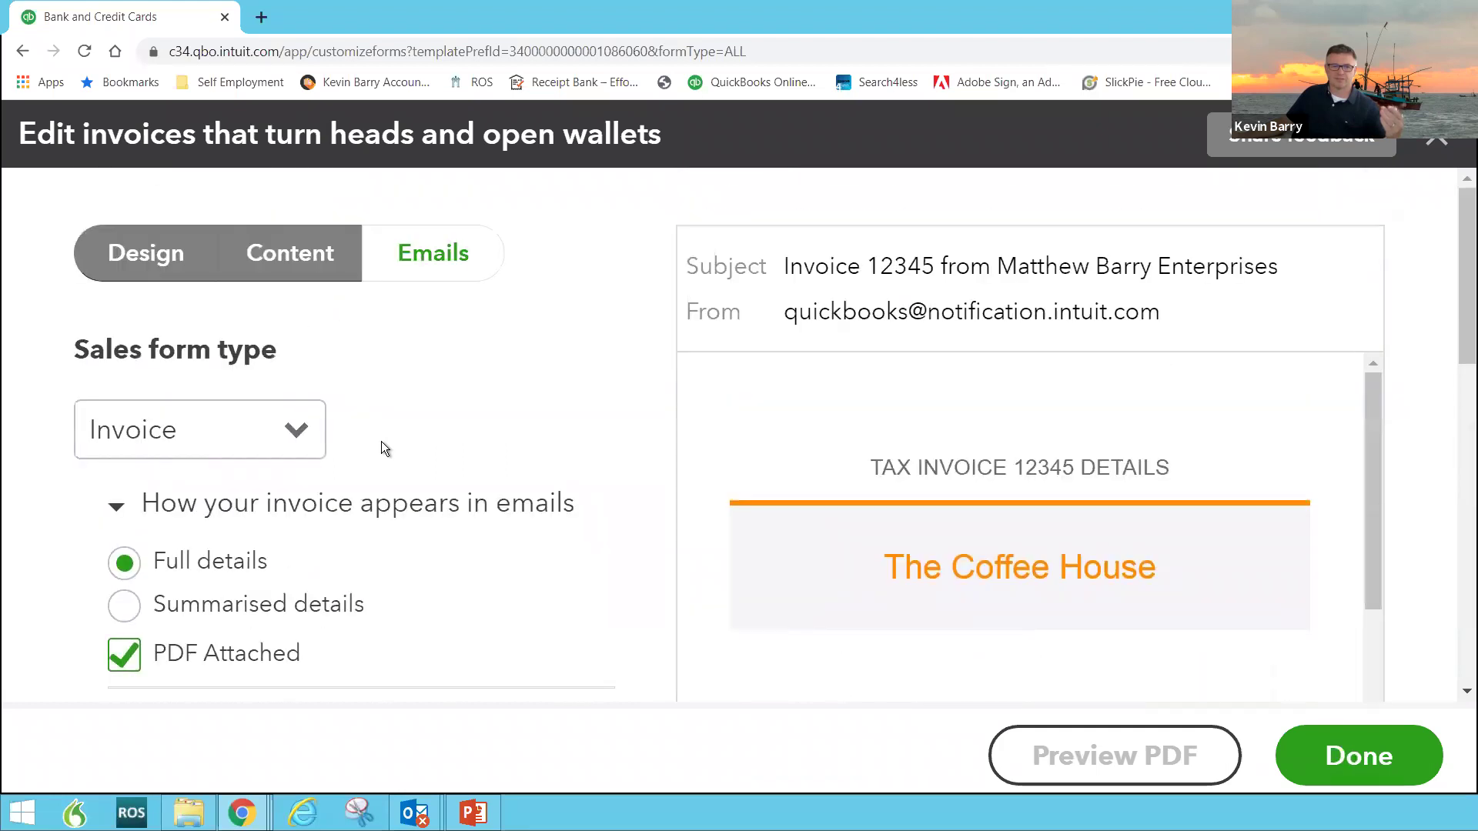
pyautogui.scroll(-1, 1176, 312)
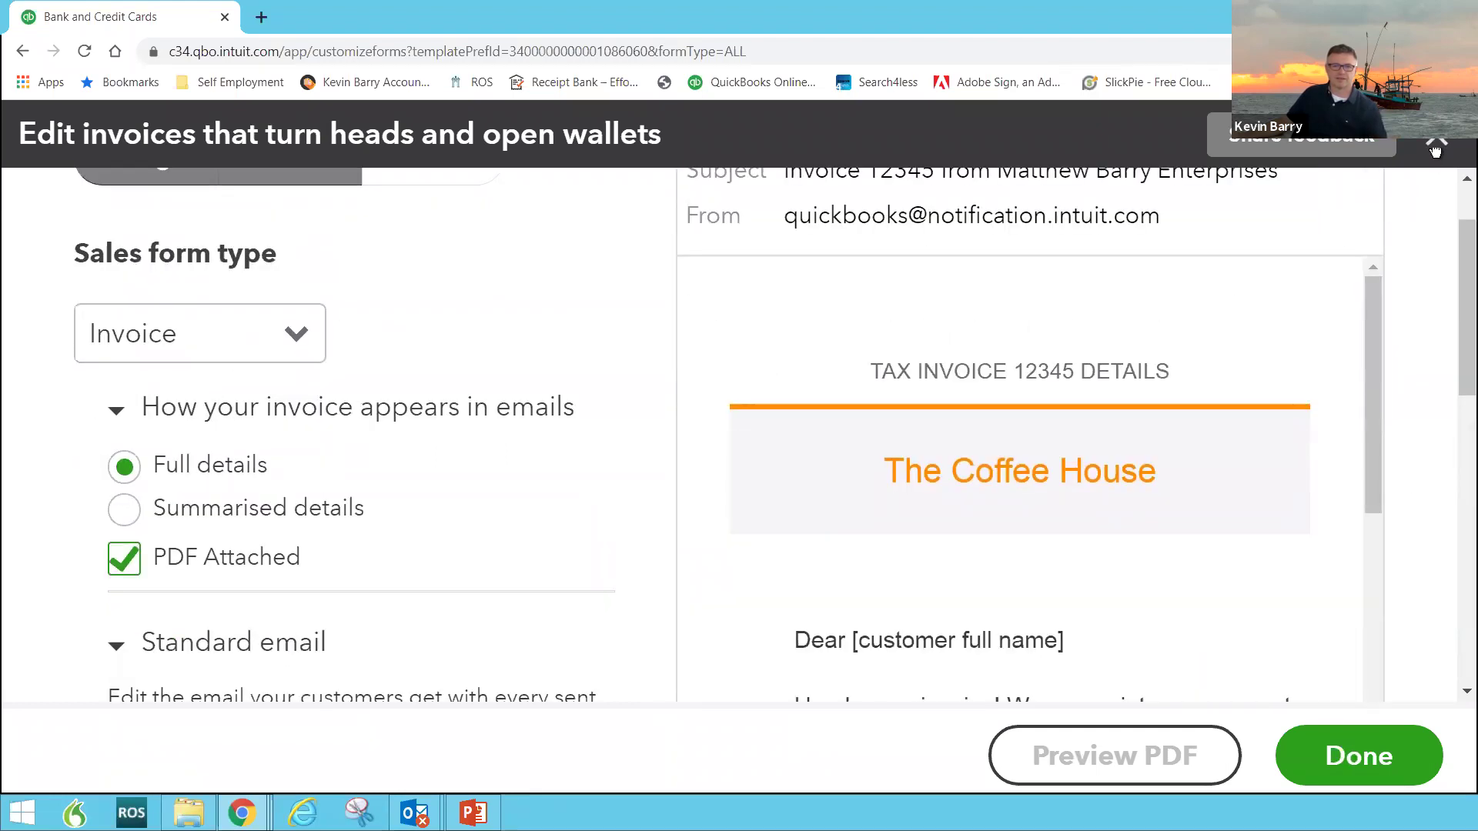
pyautogui.click(1134, 762)
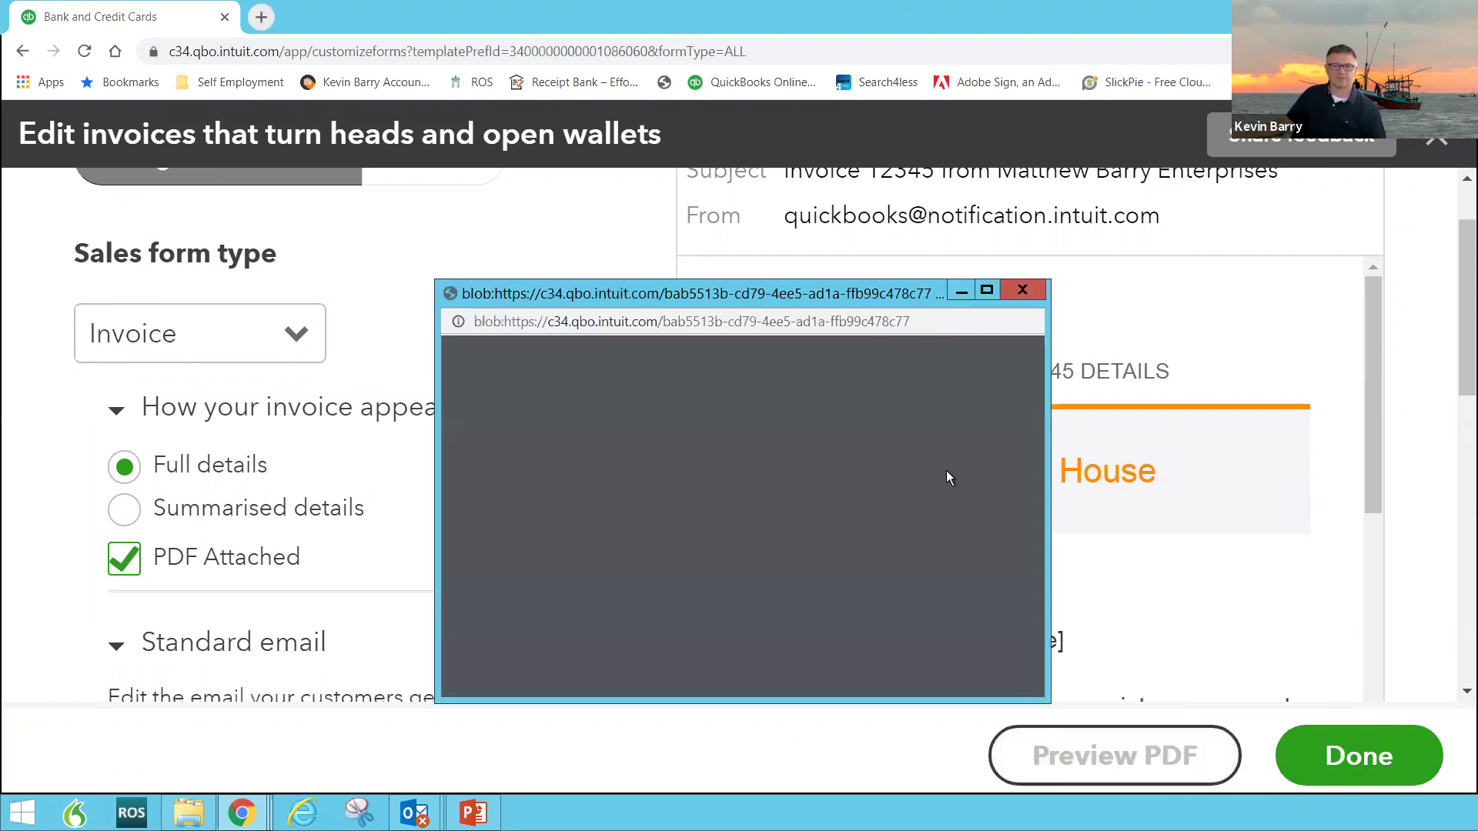
pyautogui.click(985, 289)
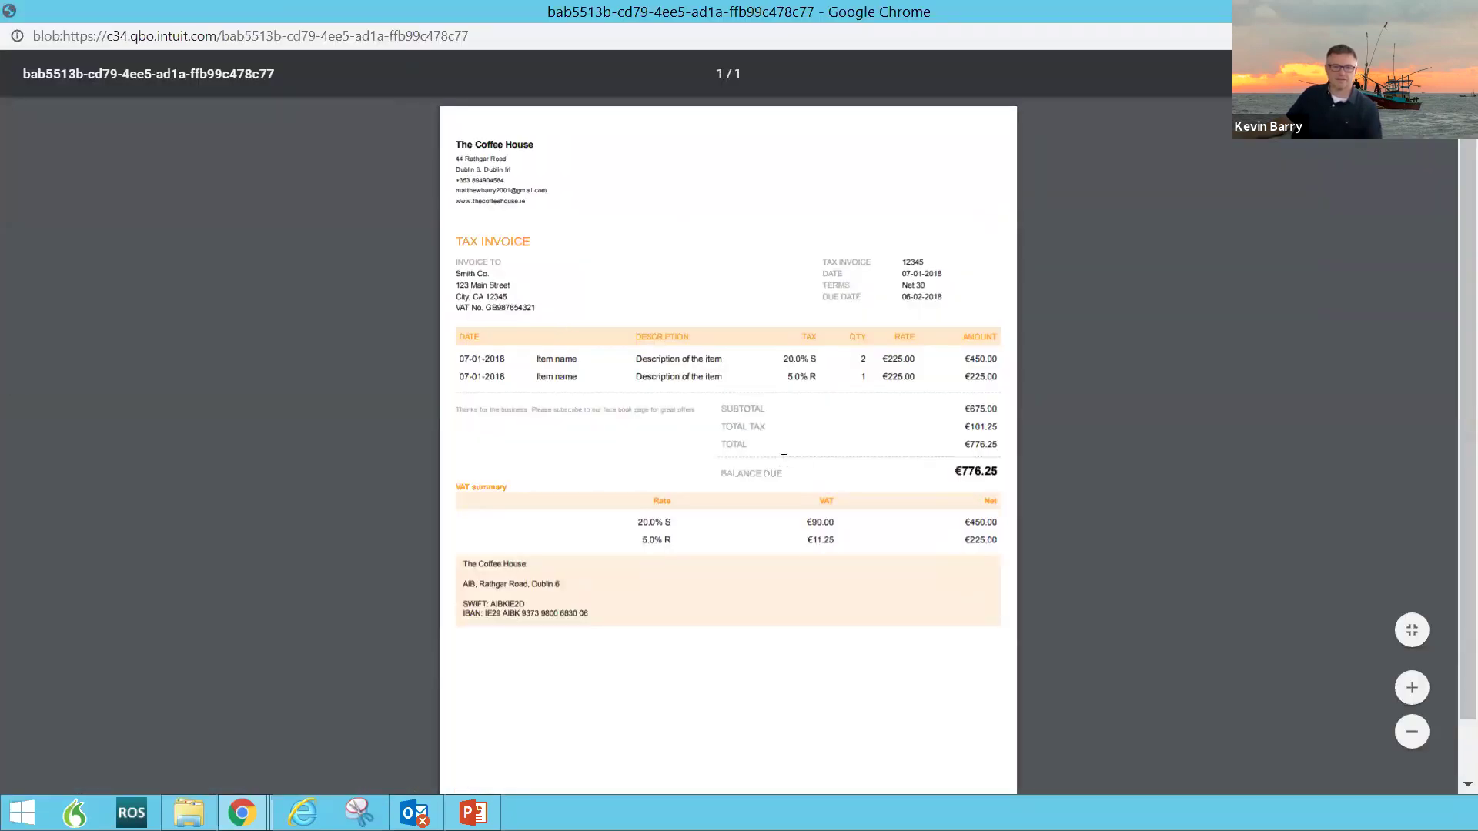
pyautogui.scroll(5, 783, 460)
pyautogui.scroll(-1, 769, 463)
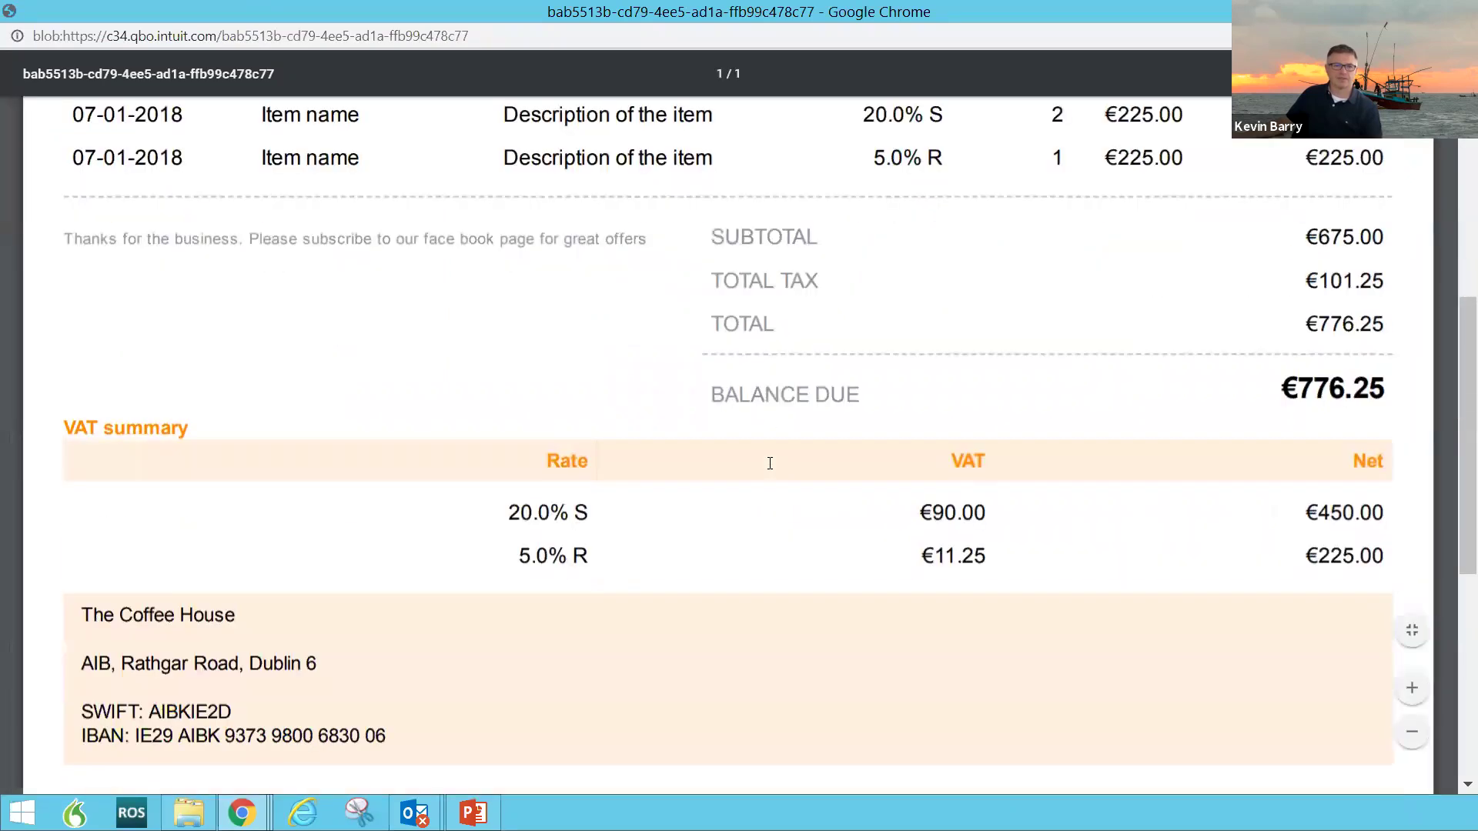
pyautogui.scroll(6, 768, 463)
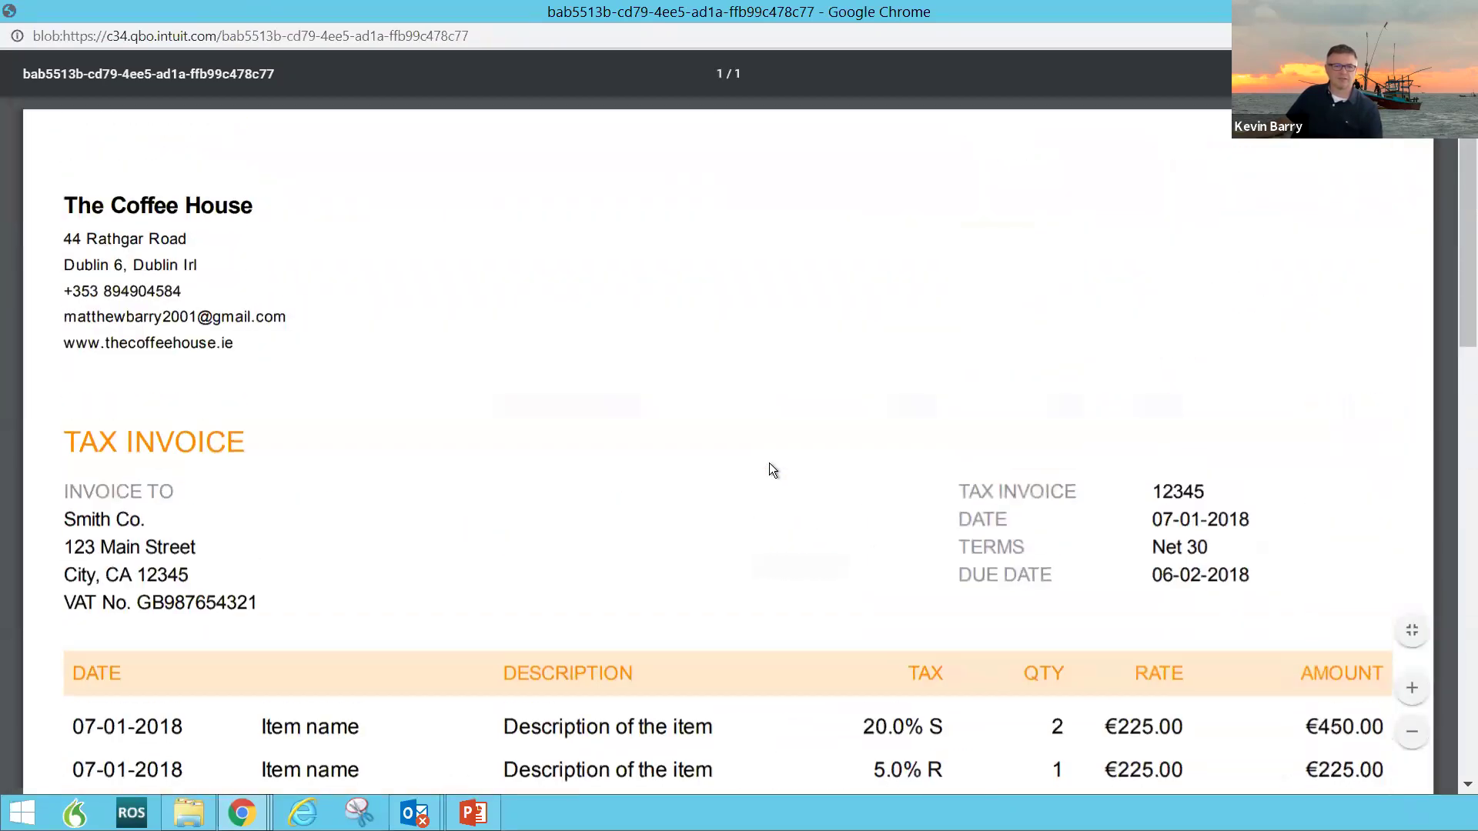
pyautogui.scroll(-5, 769, 464)
pyautogui.scroll(-6, 769, 463)
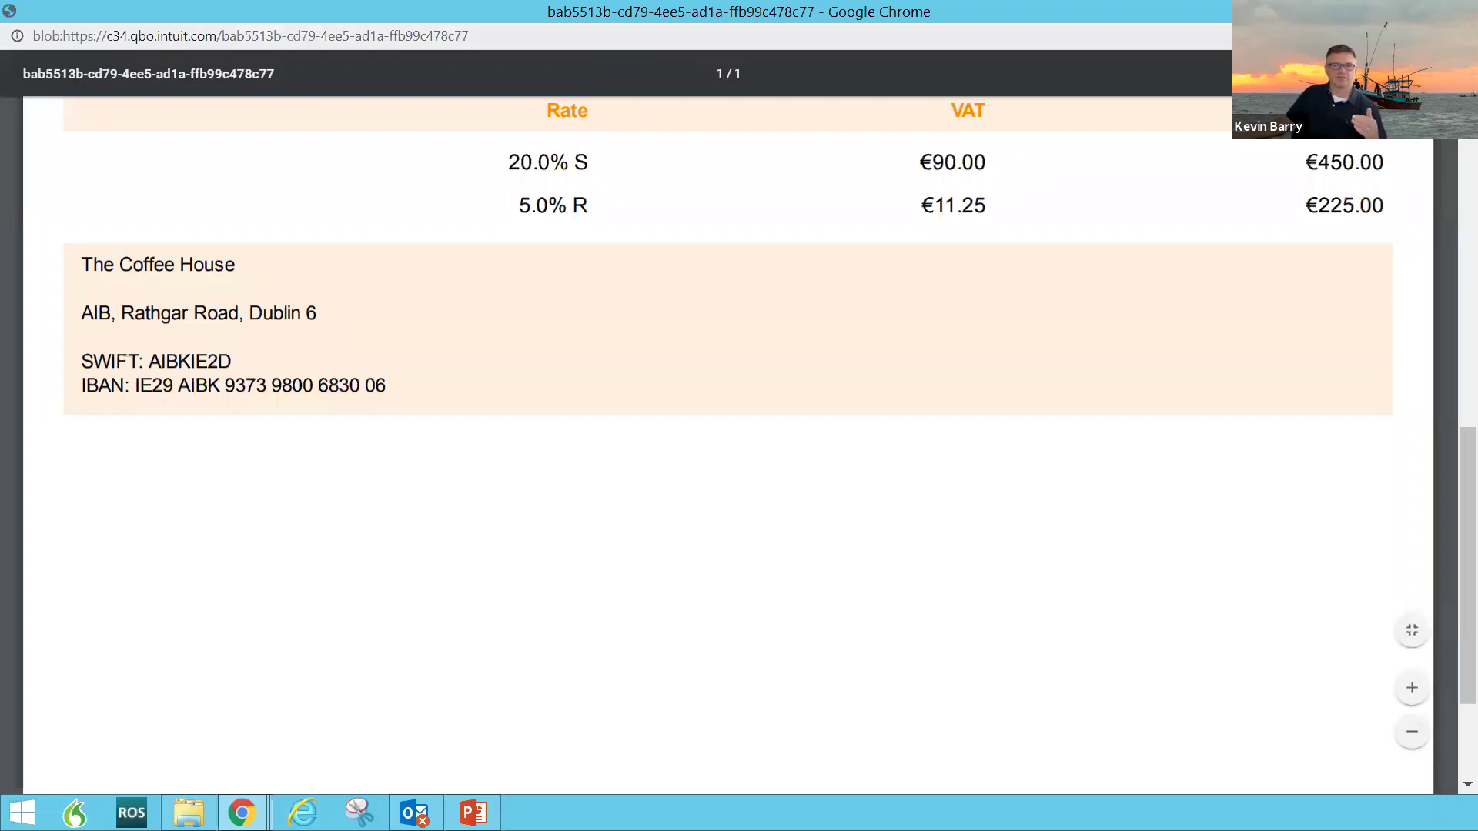
pyautogui.hotkey('ctrl', 'w')
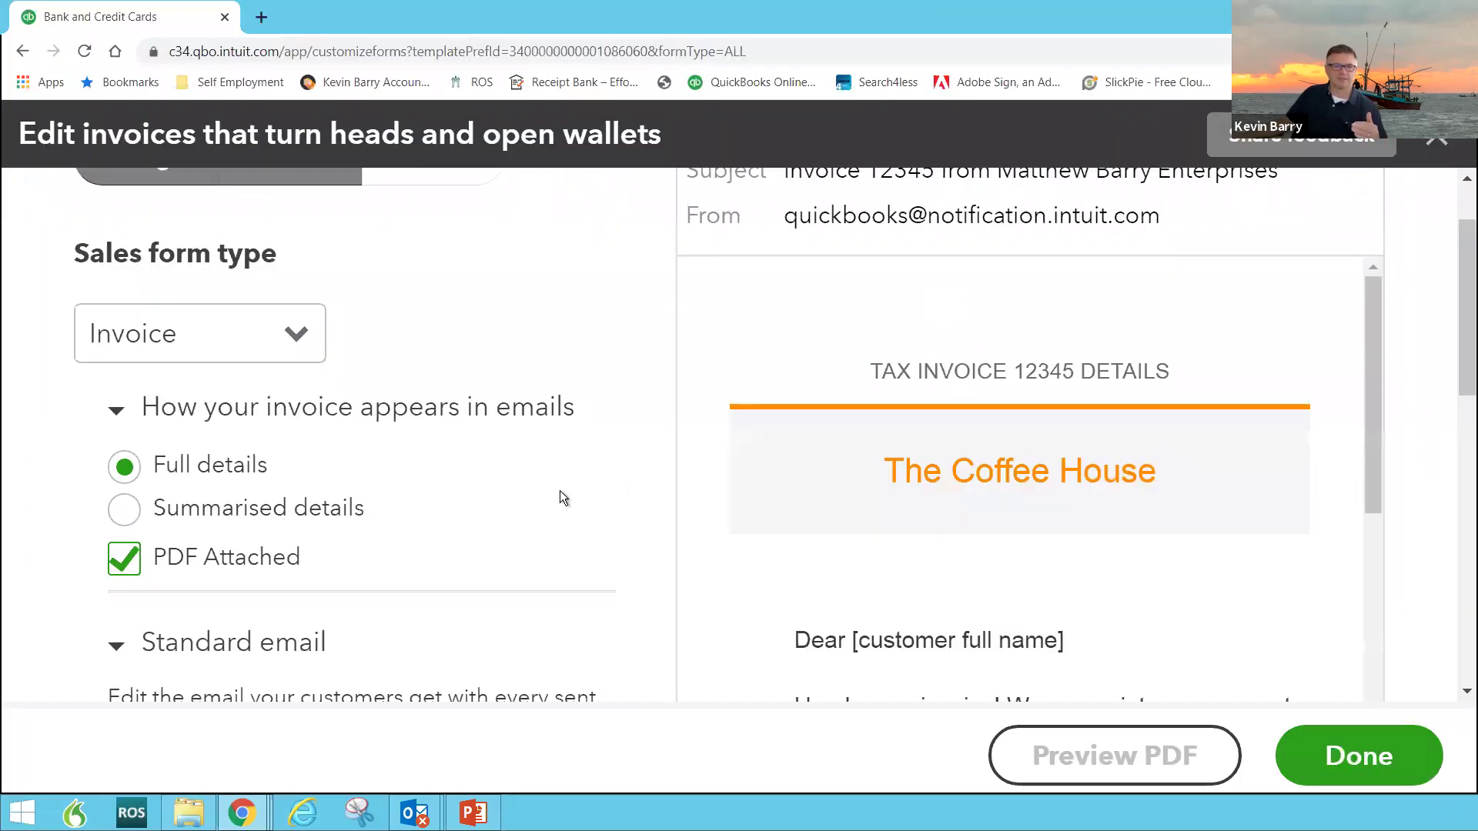
# Step: Save the invoice style with Done, then open Chart of accounts from the gear menu and scroll the accounts
pyautogui.click(1354, 766)
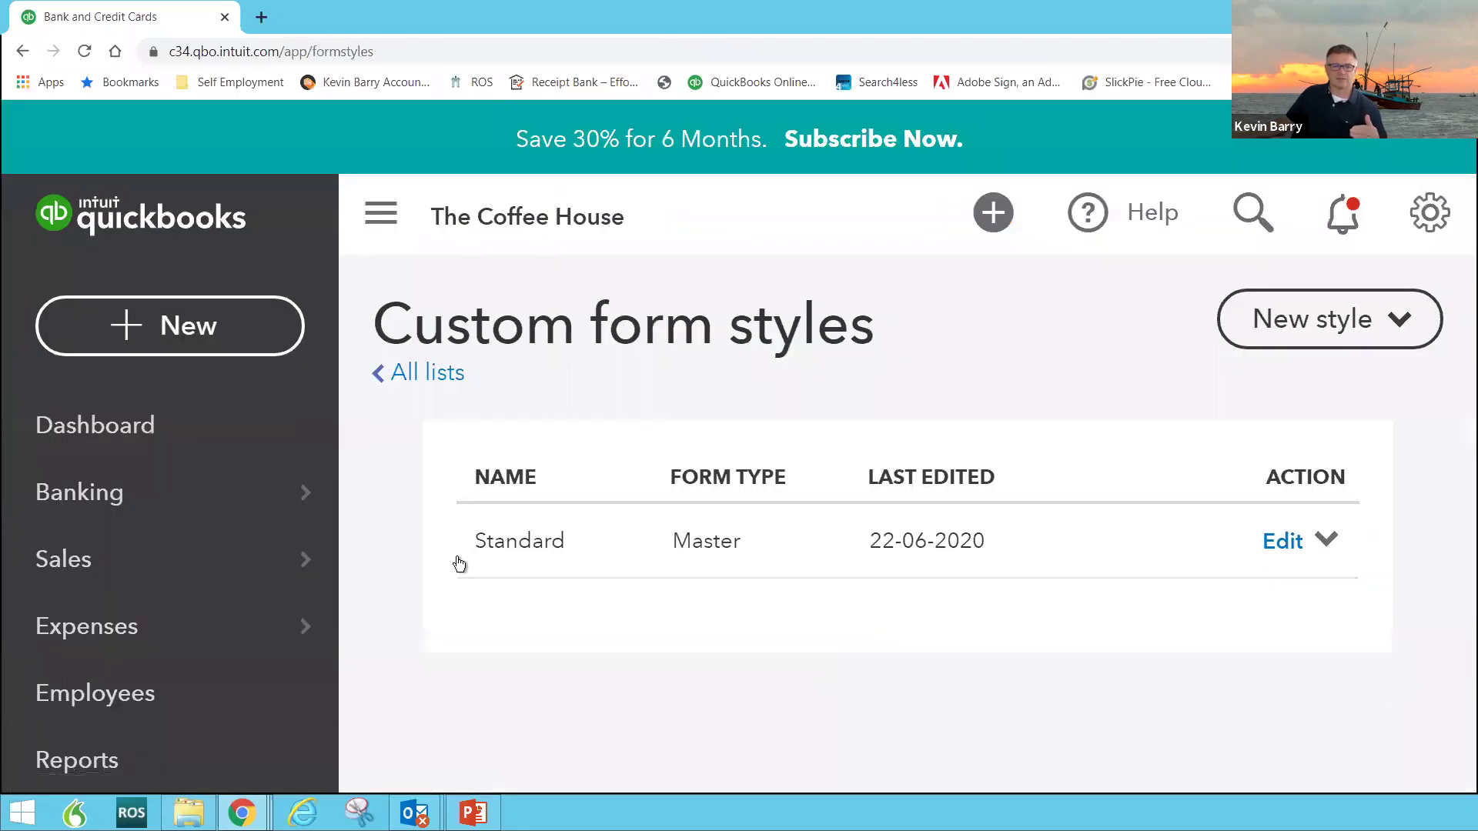
pyautogui.scroll(-1, 271, 535)
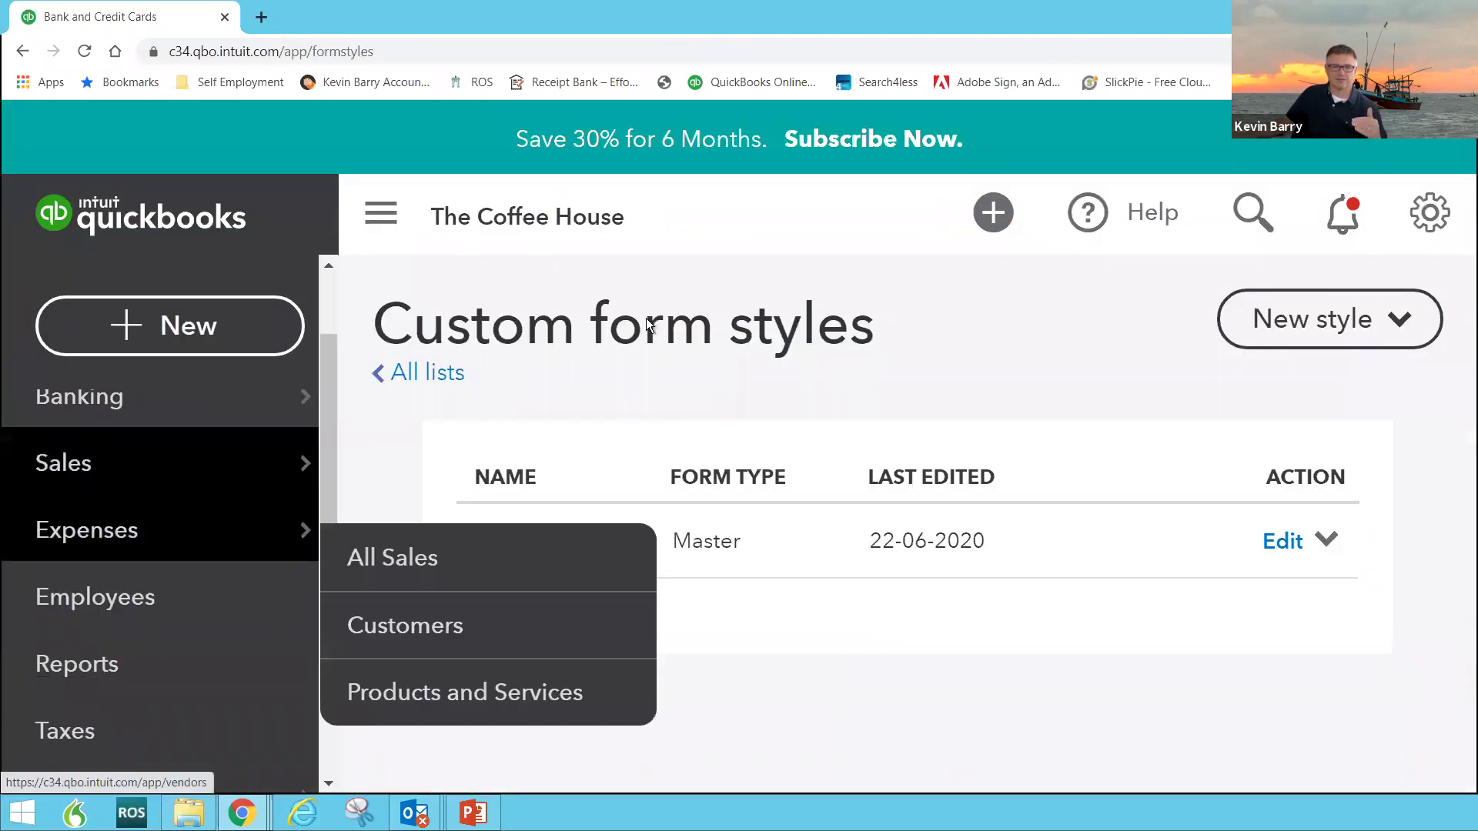
pyautogui.click(1433, 215)
pyautogui.scroll(-2, 365, 488)
pyautogui.hotkey('ctrl', '+')
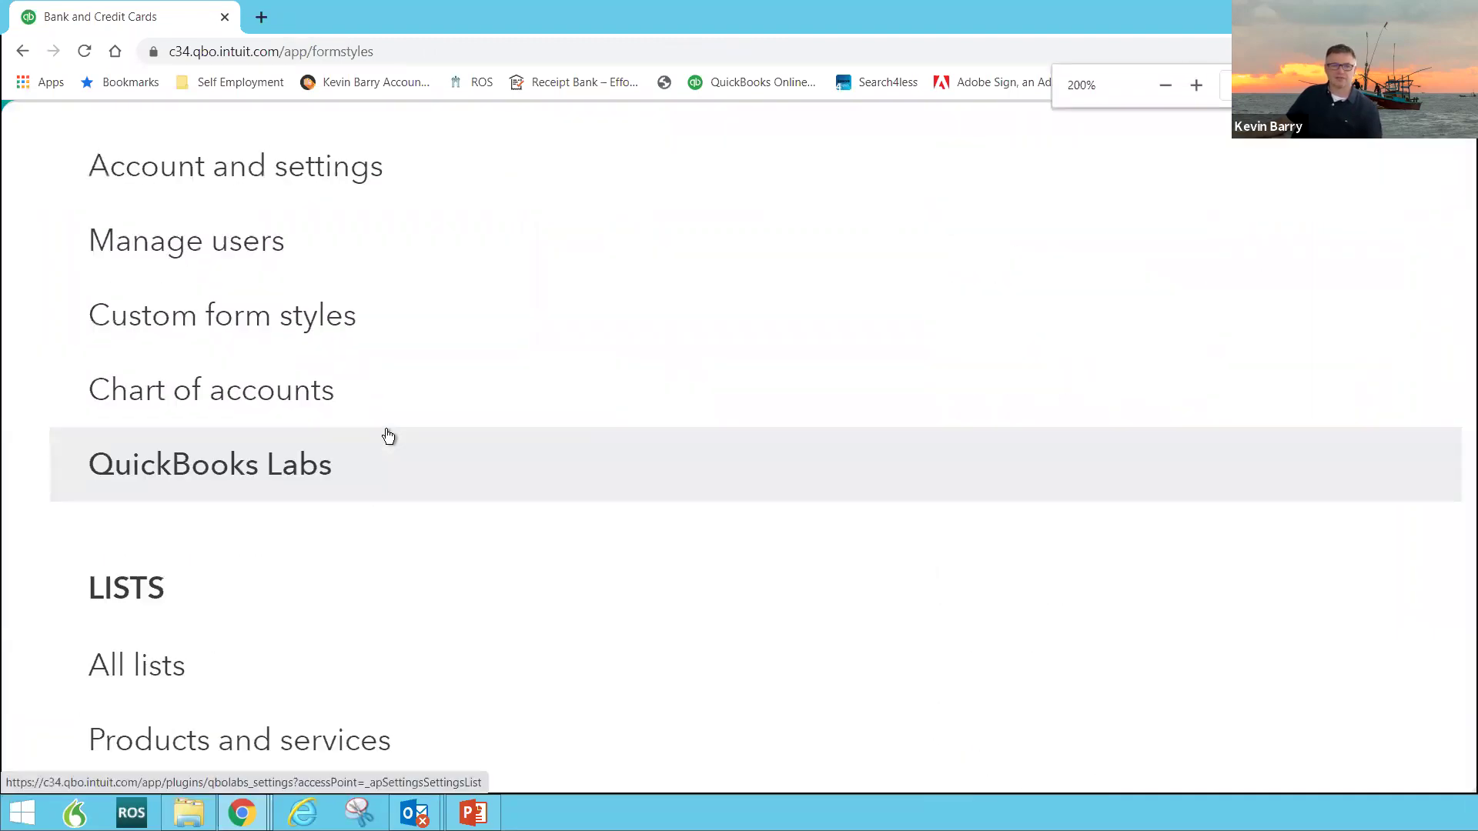
pyautogui.hotkey('ctrl', '-')
pyautogui.scroll(2, 516, 404)
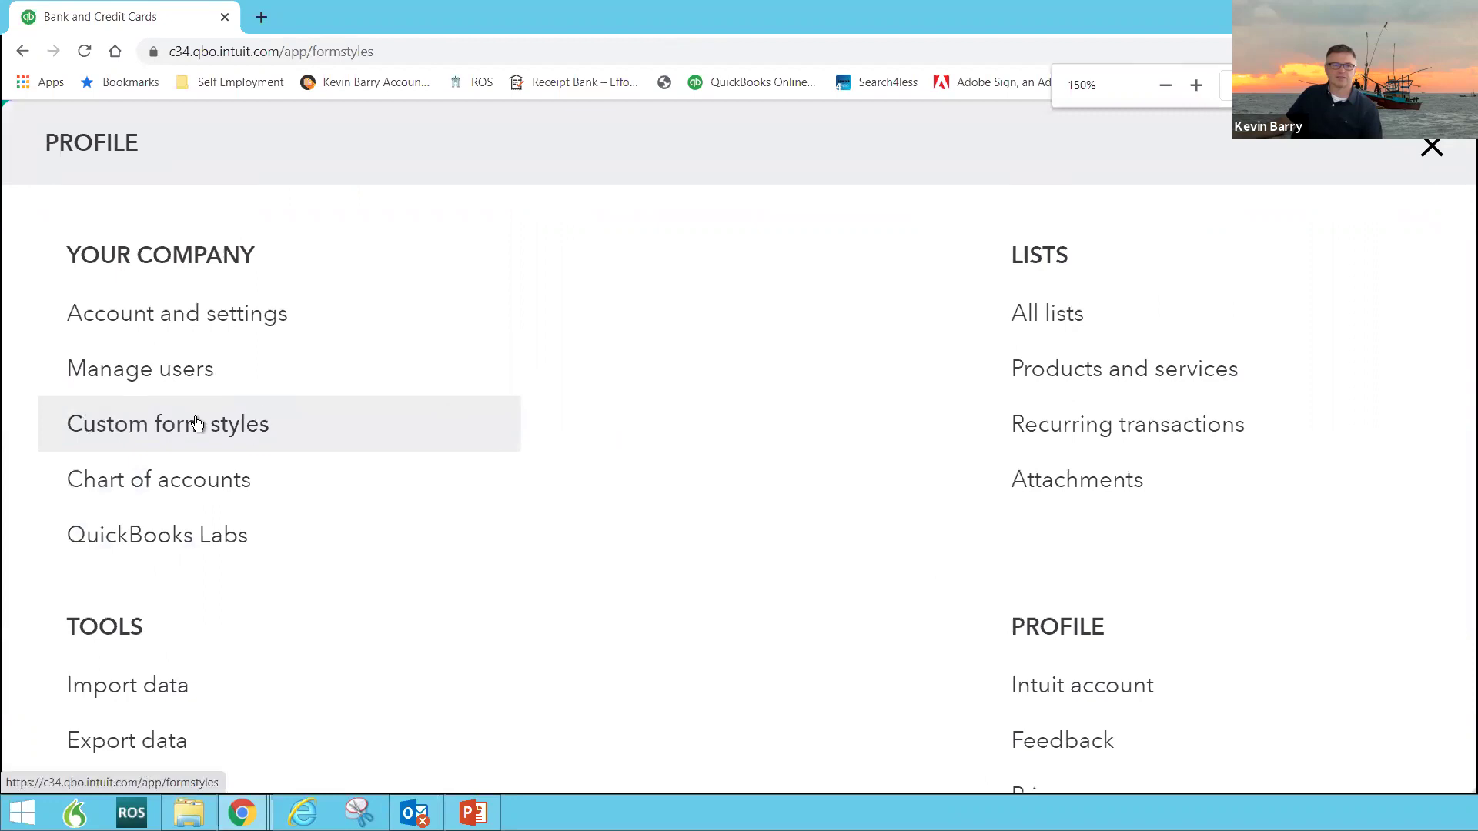
pyautogui.click(129, 488)
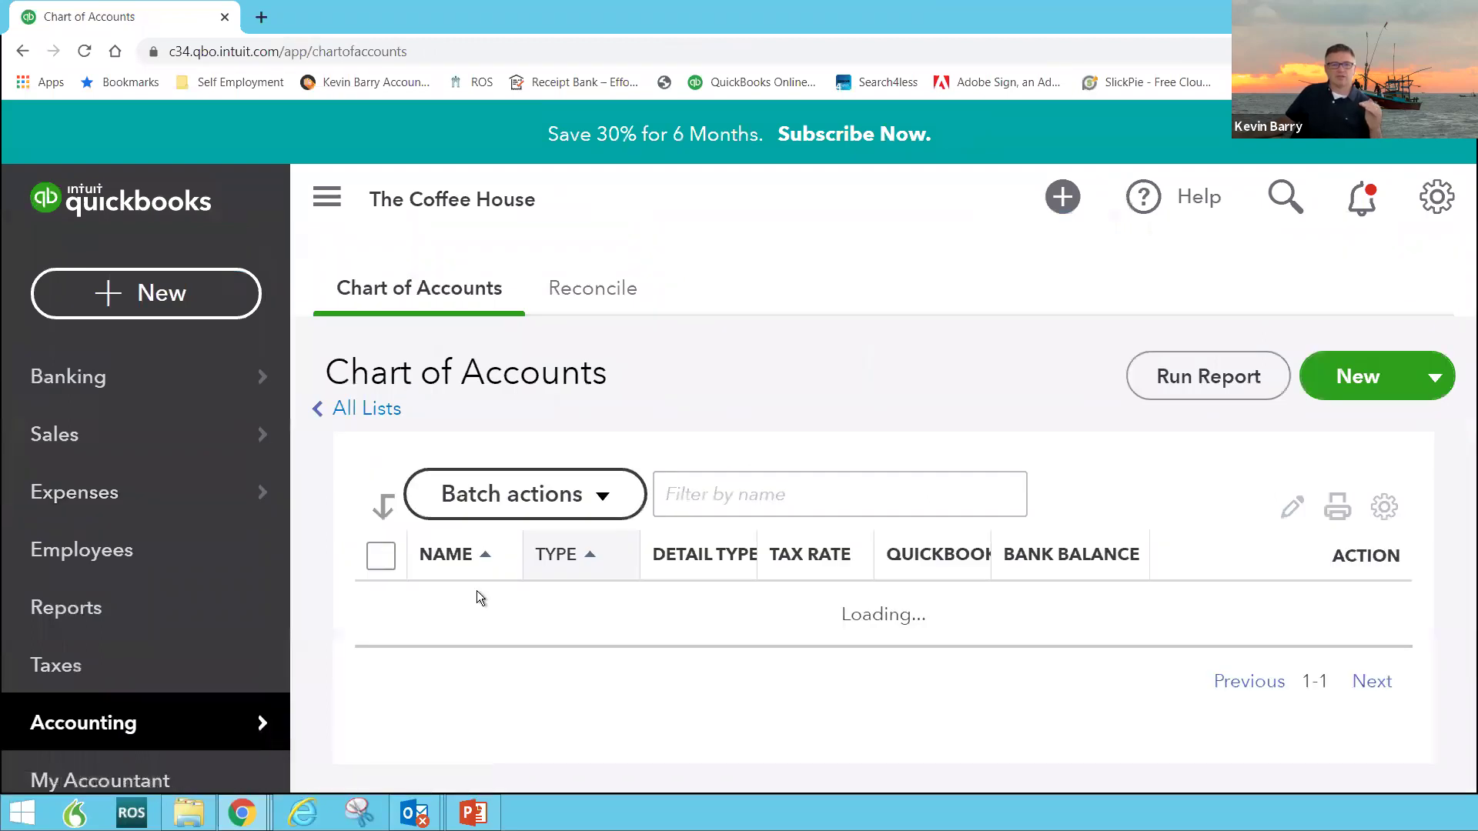
pyautogui.scroll(-3, 539, 586)
pyautogui.scroll(-7, 558, 606)
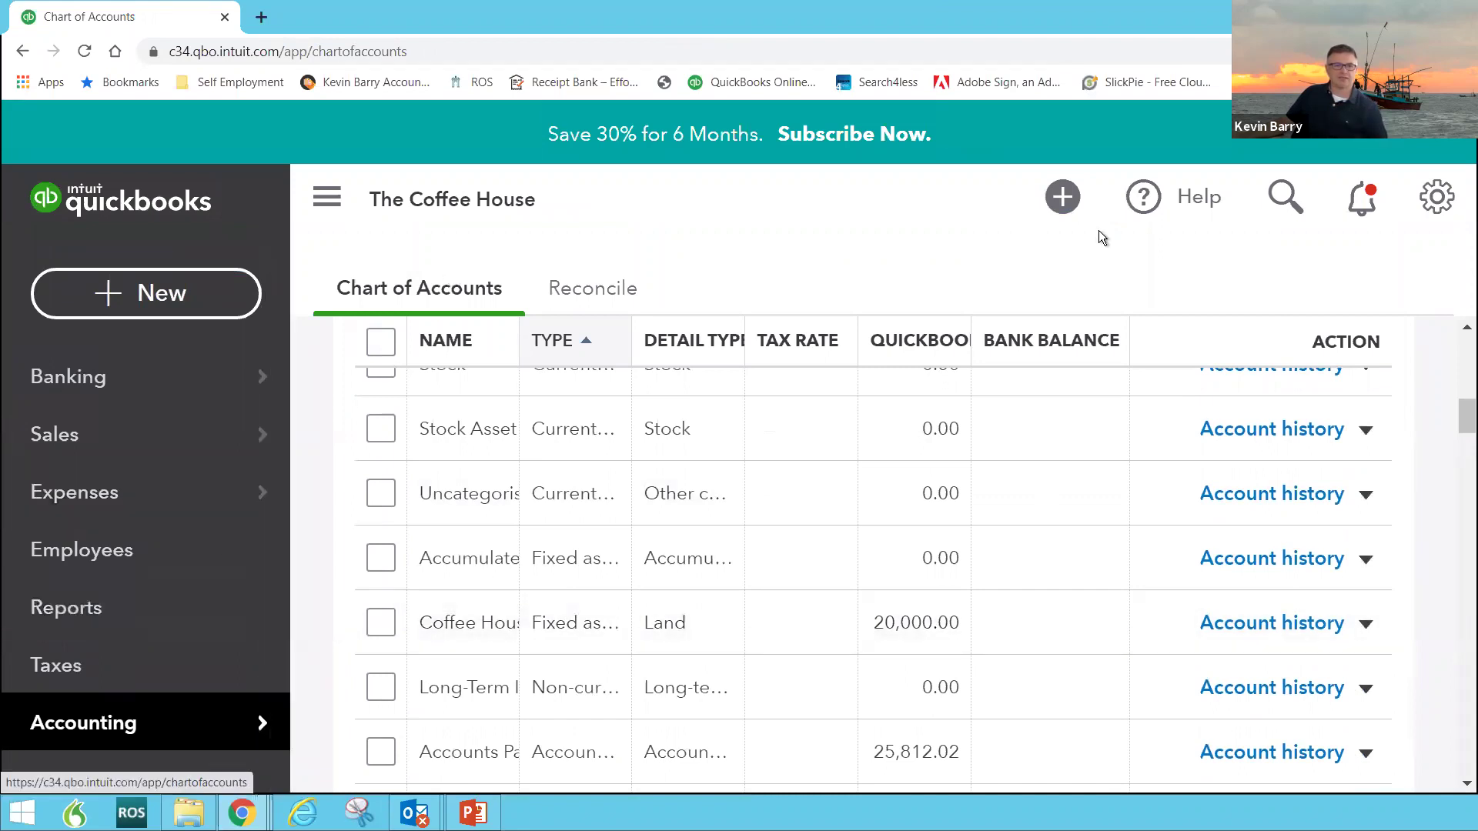
# Step: Go to All lists > Products and Services and scroll the COFFEE, Hours, Sales and WINES items
pyautogui.click(1438, 202)
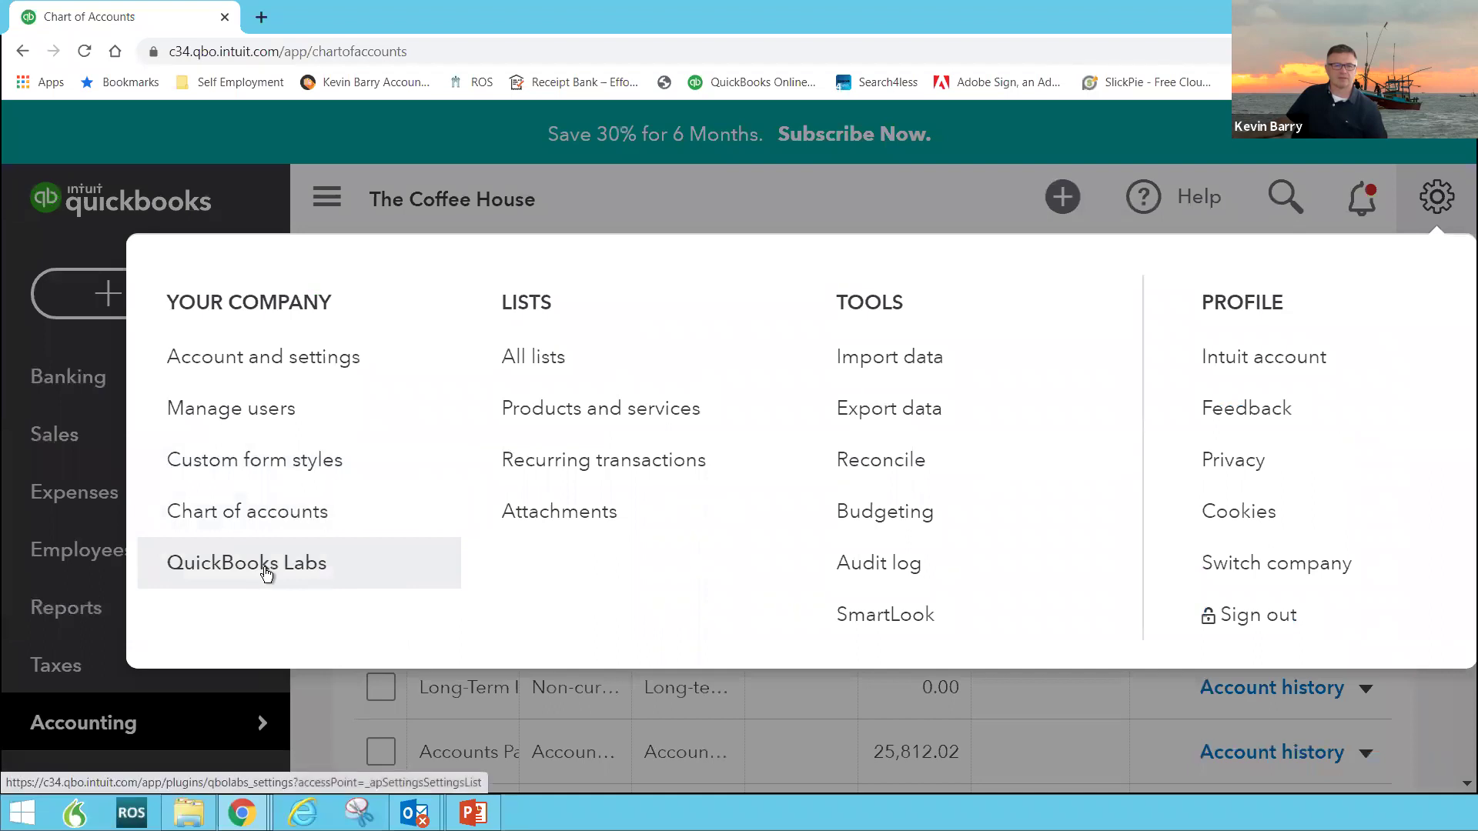
pyautogui.click(541, 351)
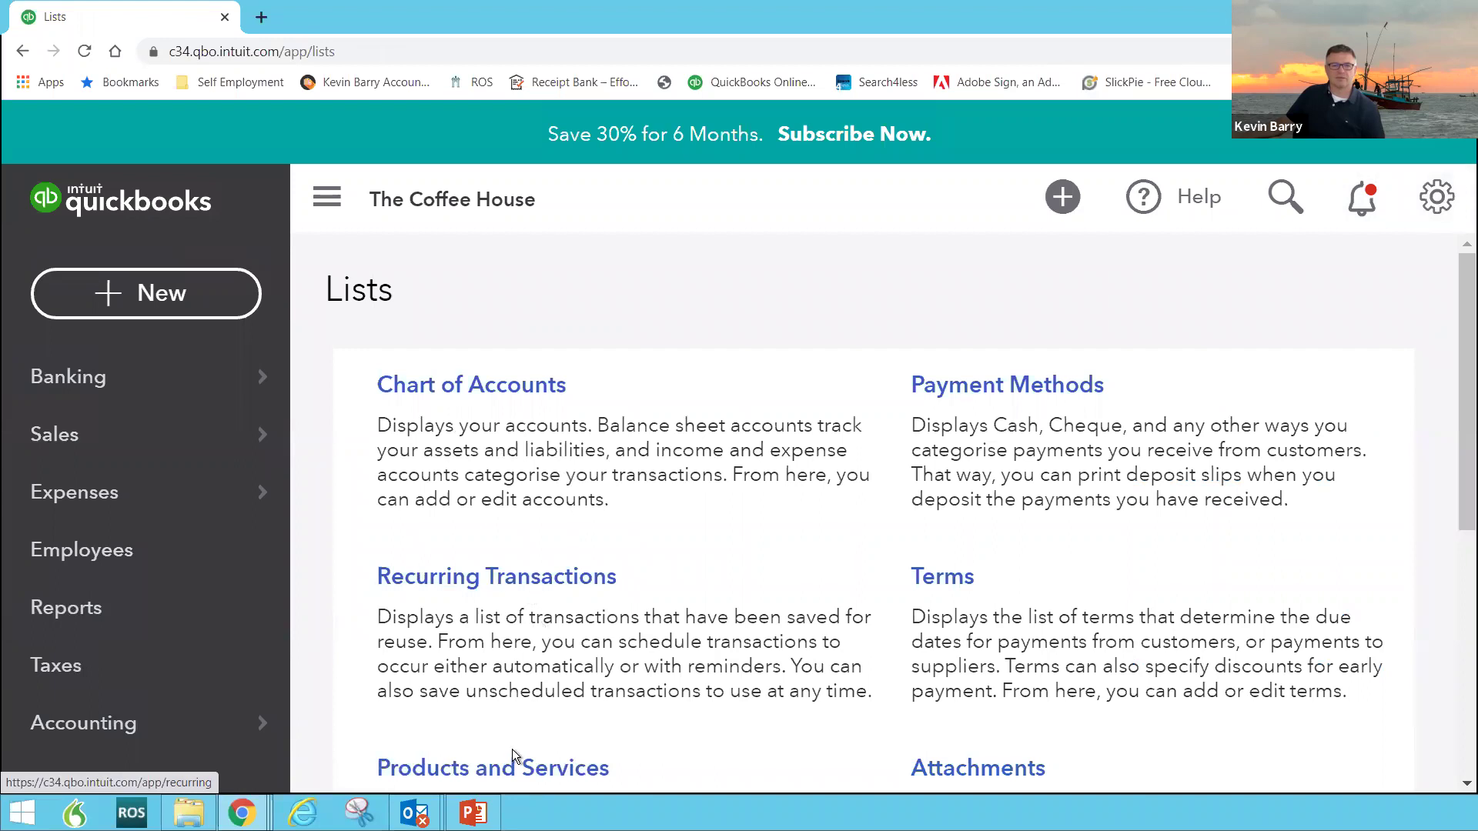
pyautogui.scroll(-2, 585, 736)
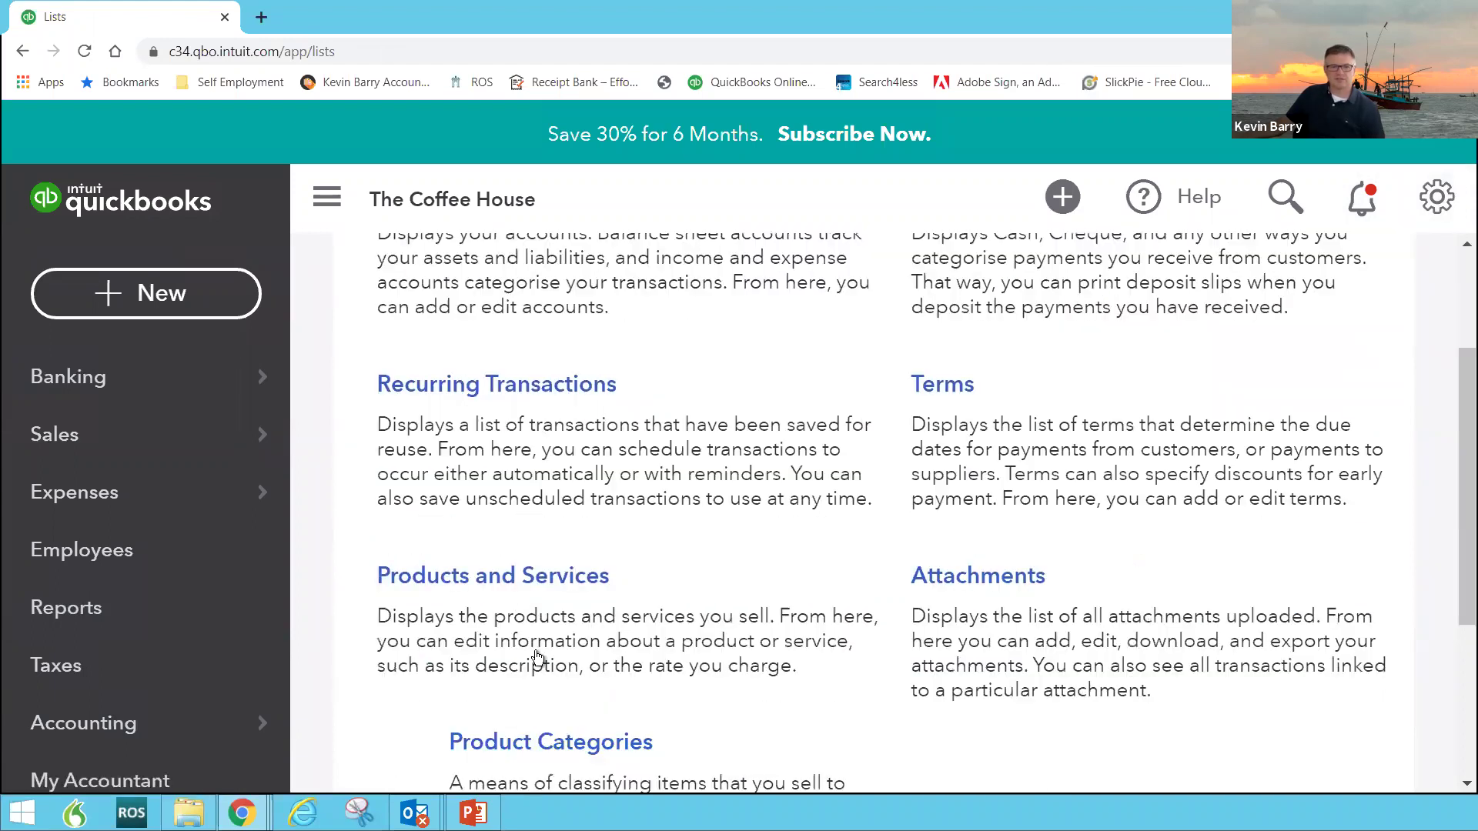
pyautogui.click(516, 591)
pyautogui.scroll(-5, 515, 585)
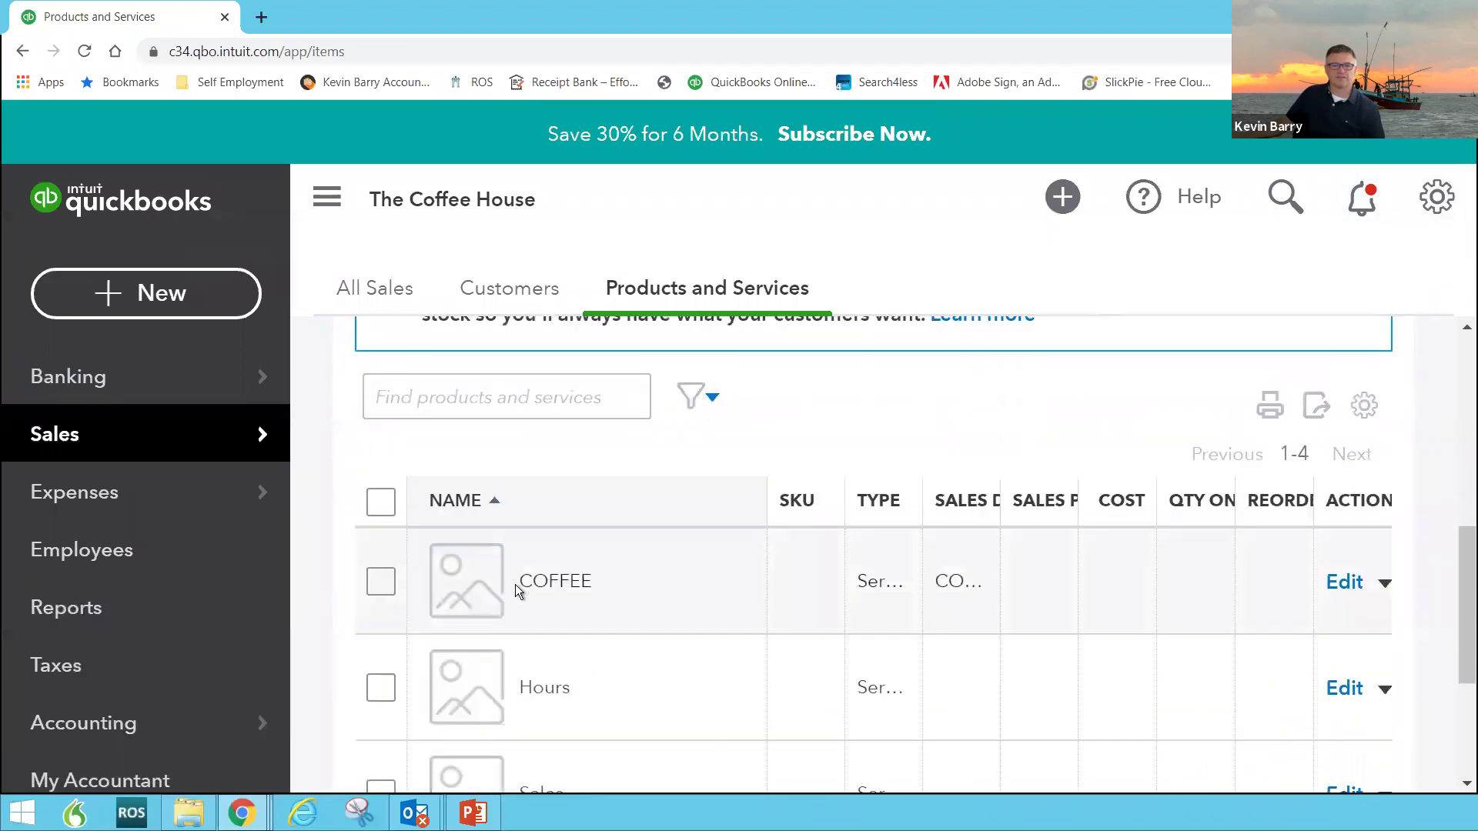
pyautogui.scroll(-3, 515, 584)
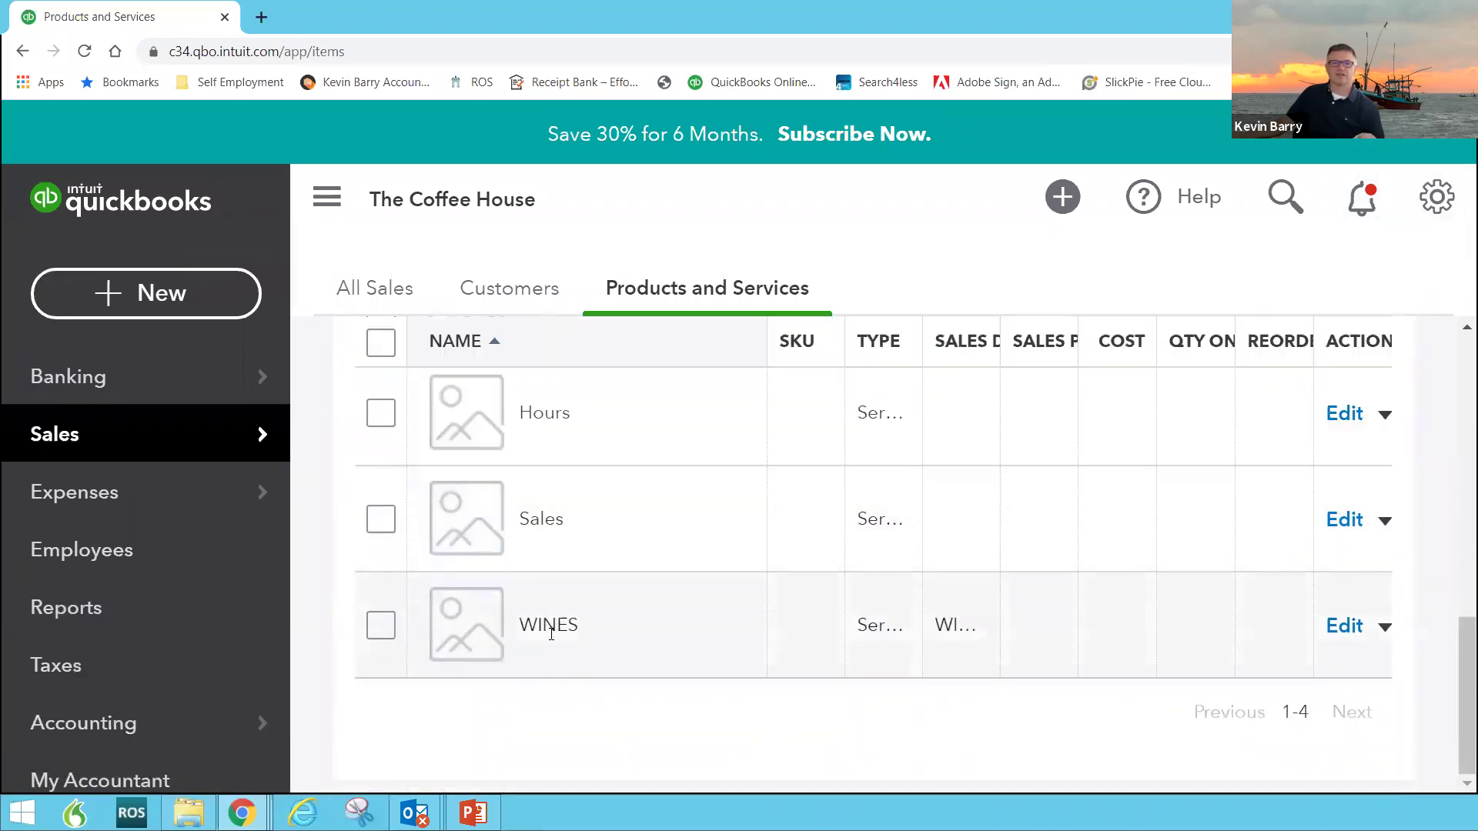
pyautogui.scroll(2, 486, 594)
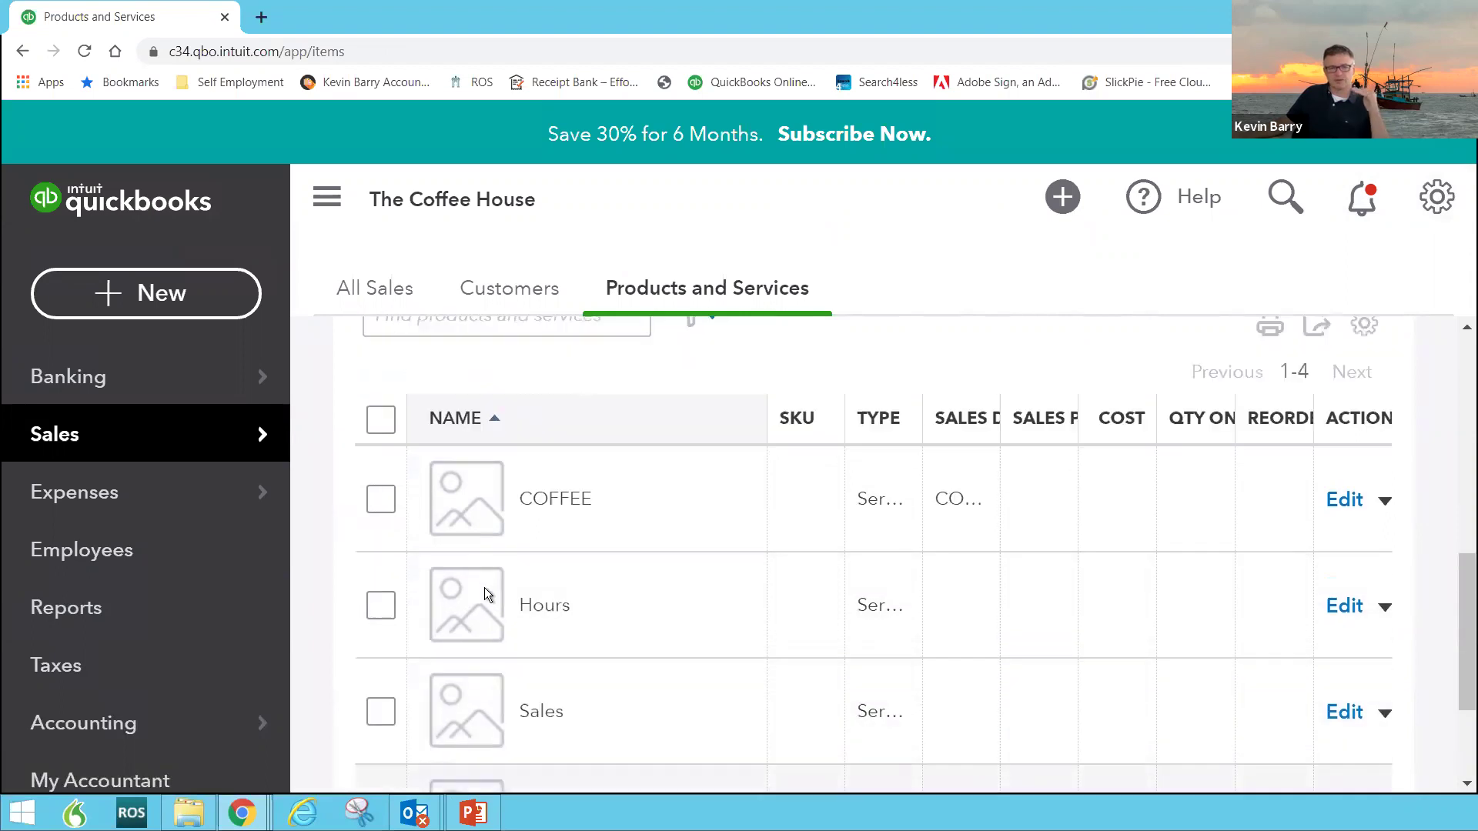
pyautogui.scroll(3, 484, 588)
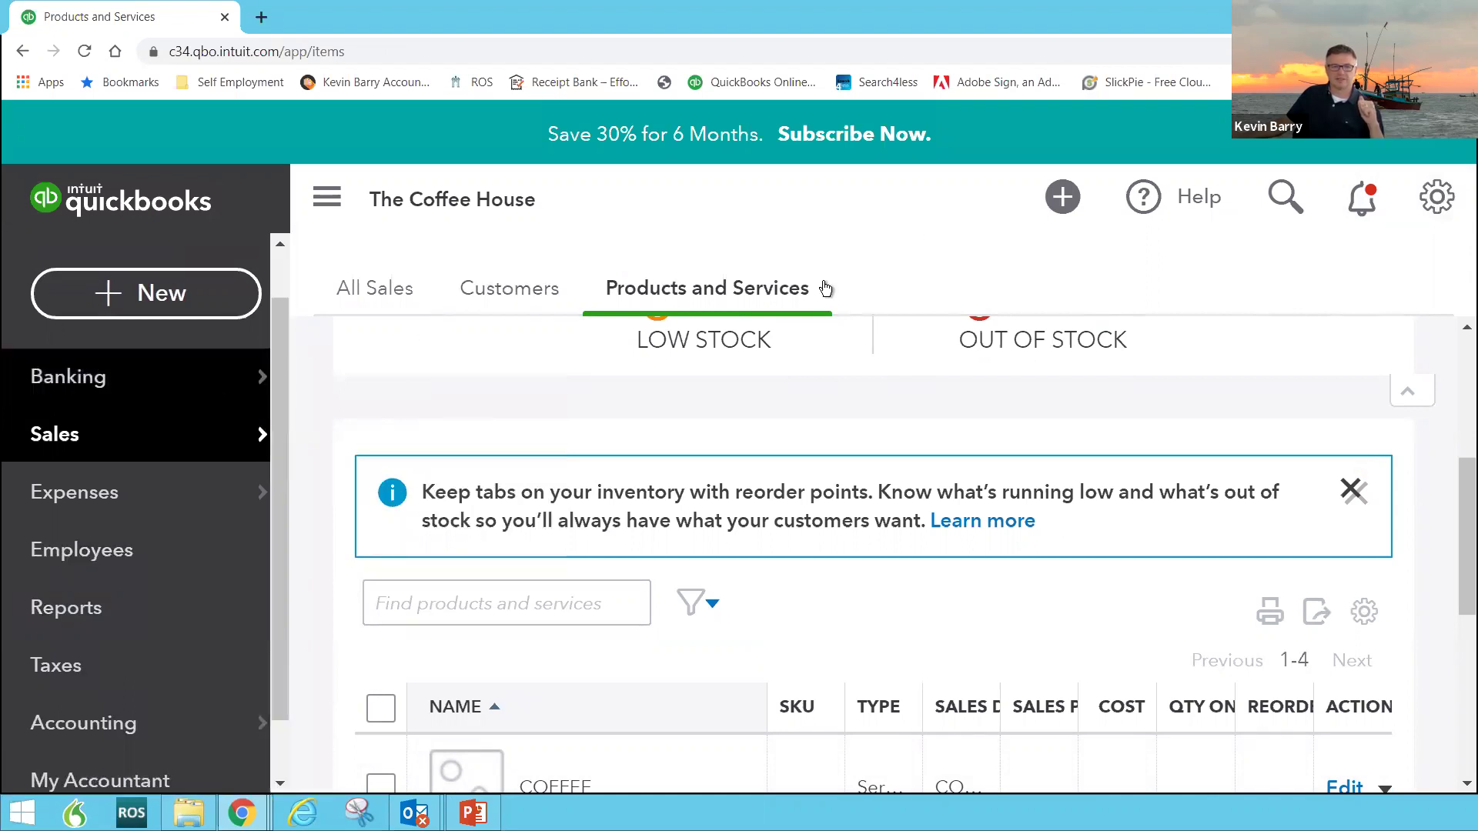
# Step: Choose Manage users from the gear menu to list the Master admin and Admin users
pyautogui.click(1436, 198)
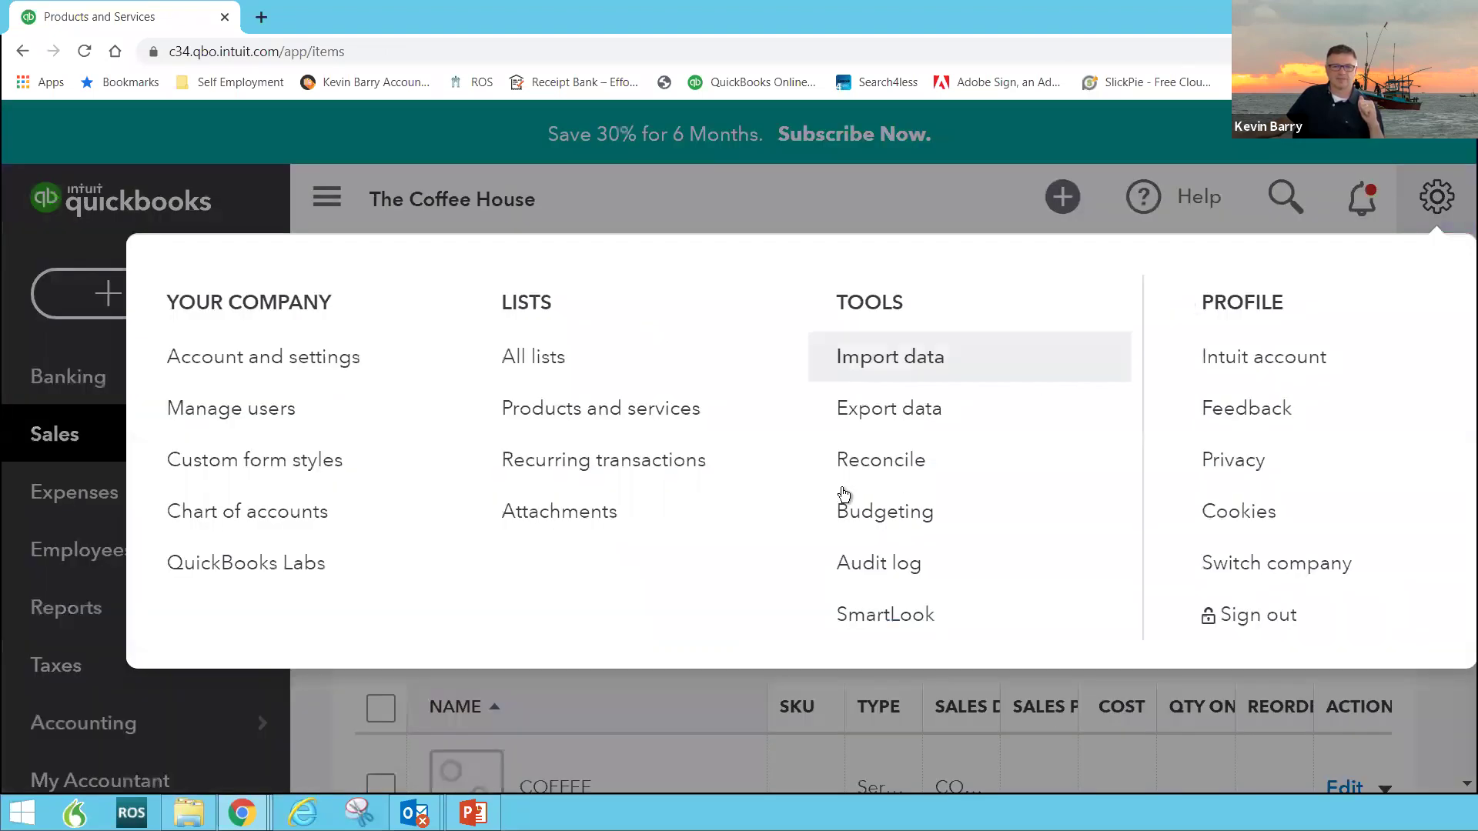
pyautogui.click(297, 409)
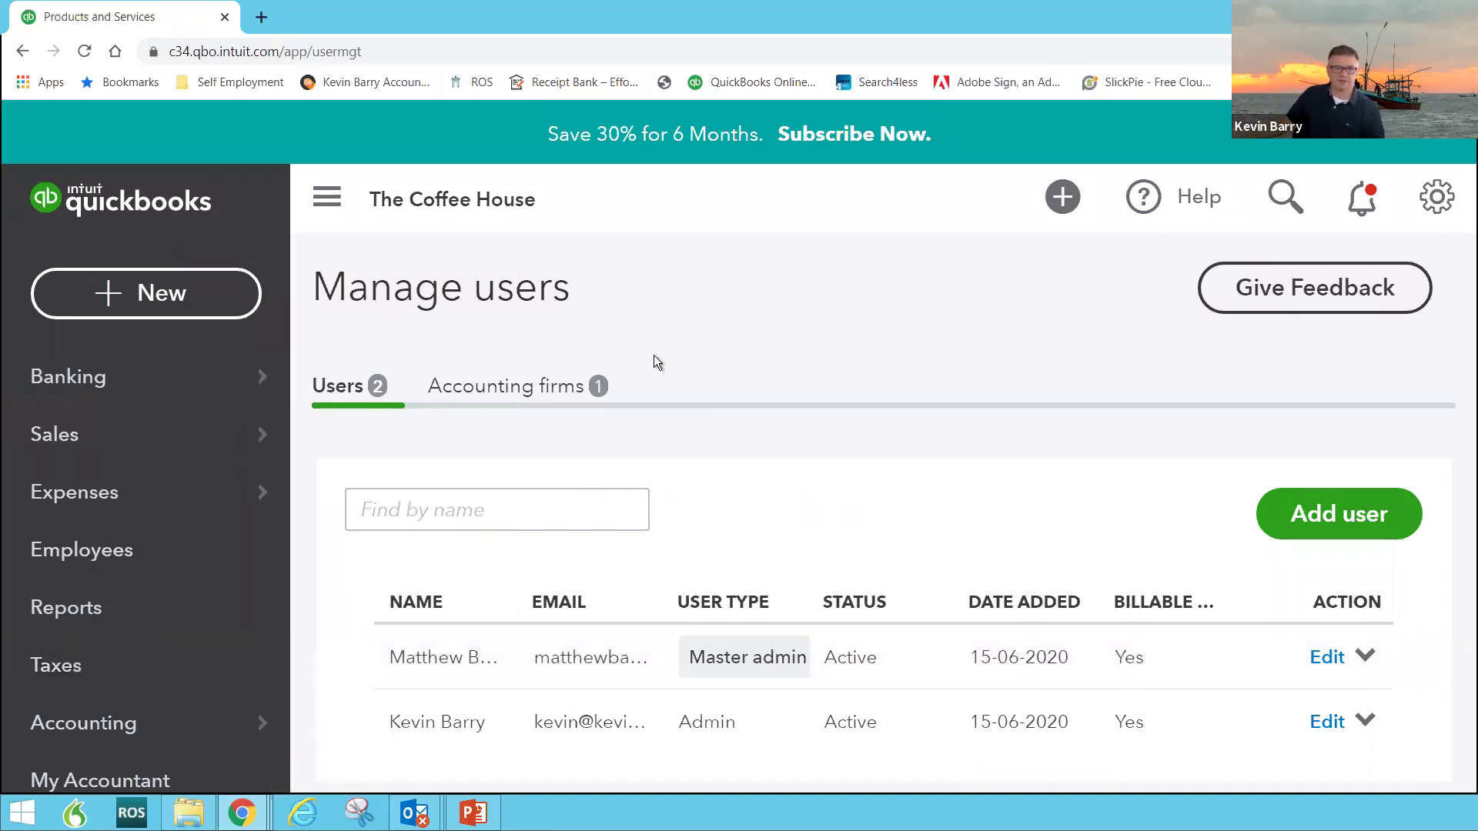
# Step: Show the gear settings menu over The Coffee House's two-user list
pyautogui.click(1428, 209)
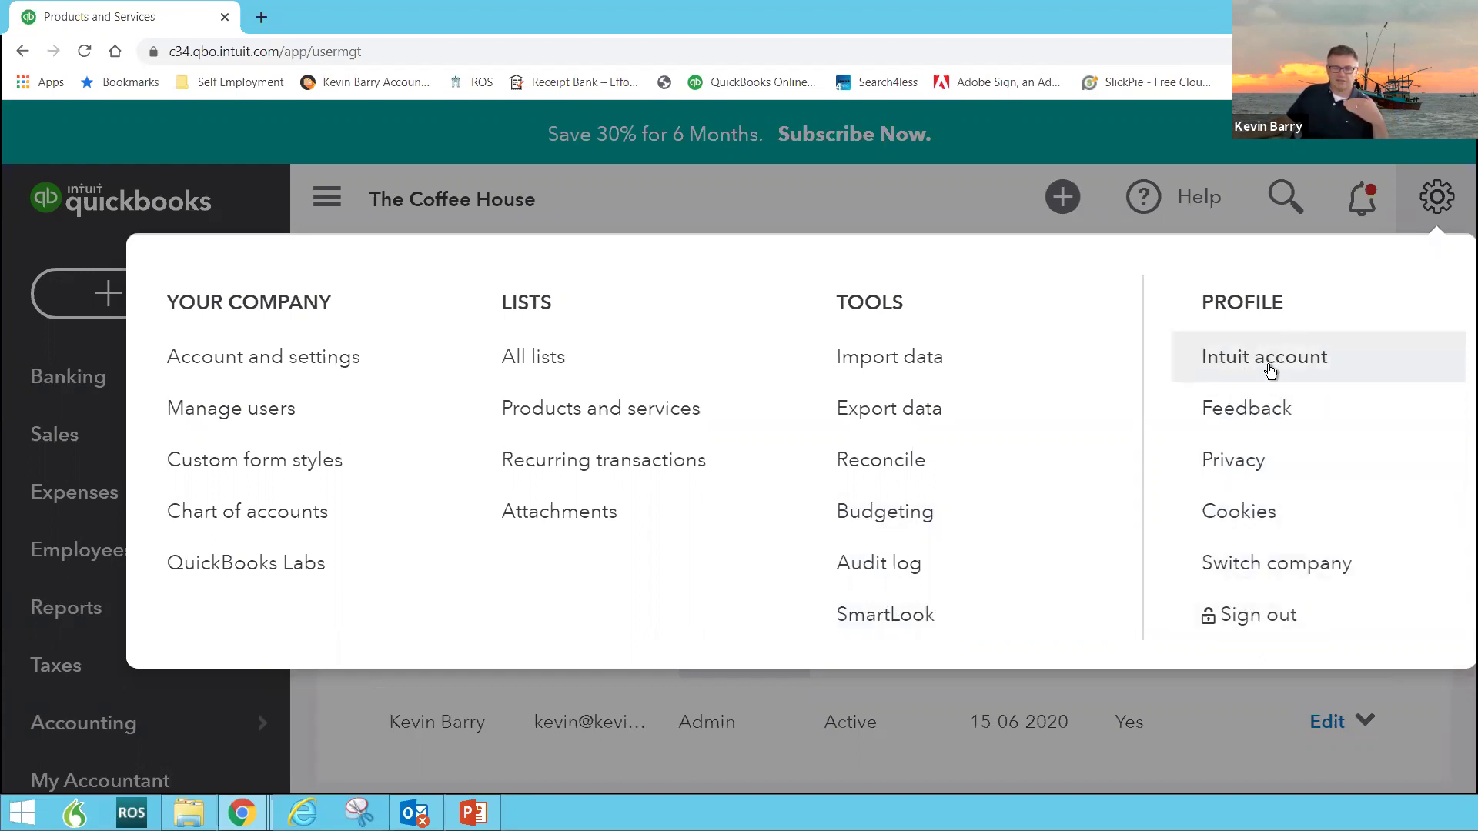
# Step: Dismiss the gear menu and go back to The Coffee House dashboard
pyautogui.click(925, 197)
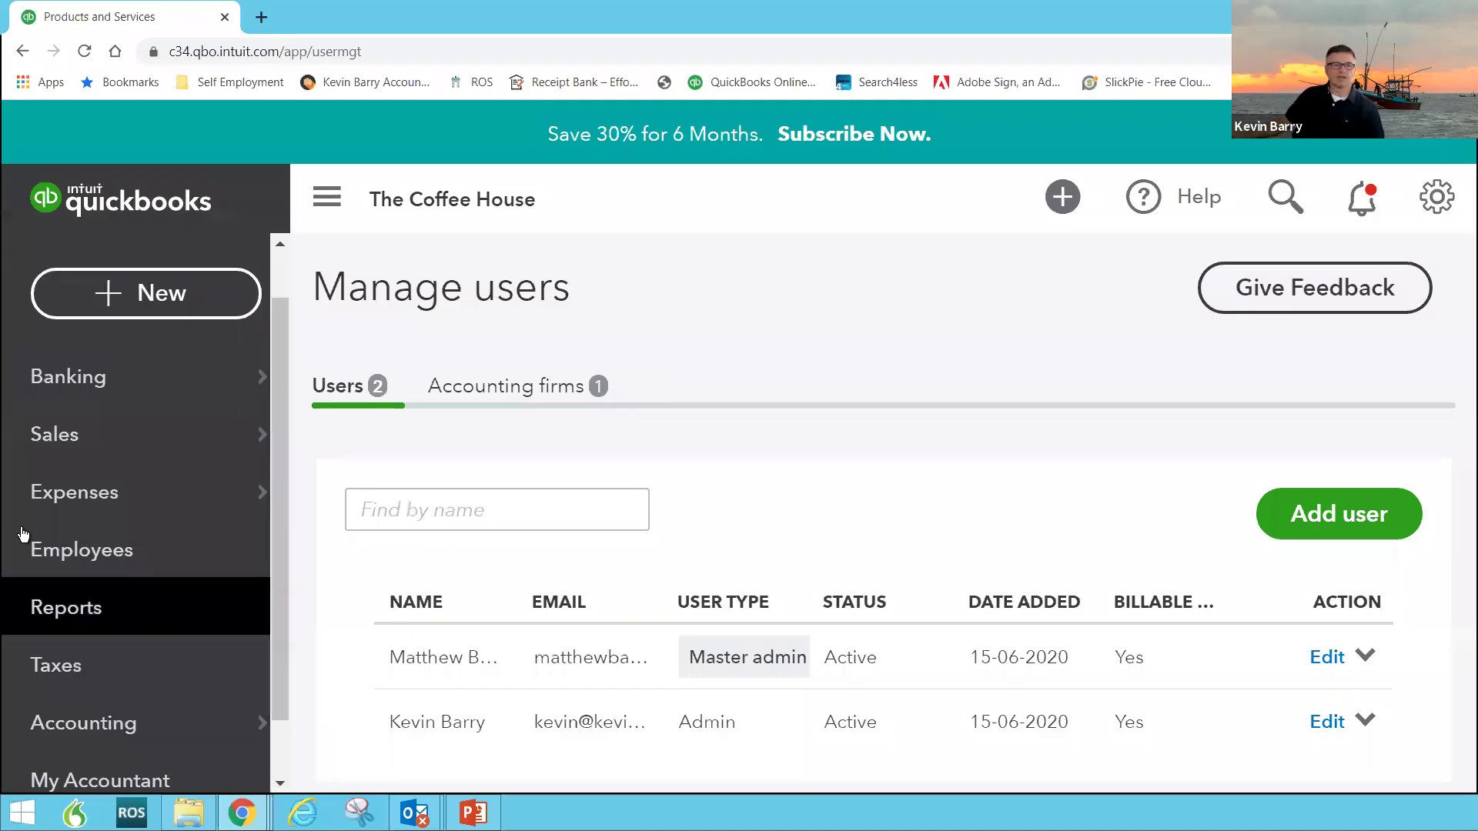
pyautogui.scroll(1, 187, 406)
pyautogui.moveTo(187, 405)
pyautogui.click(114, 391)
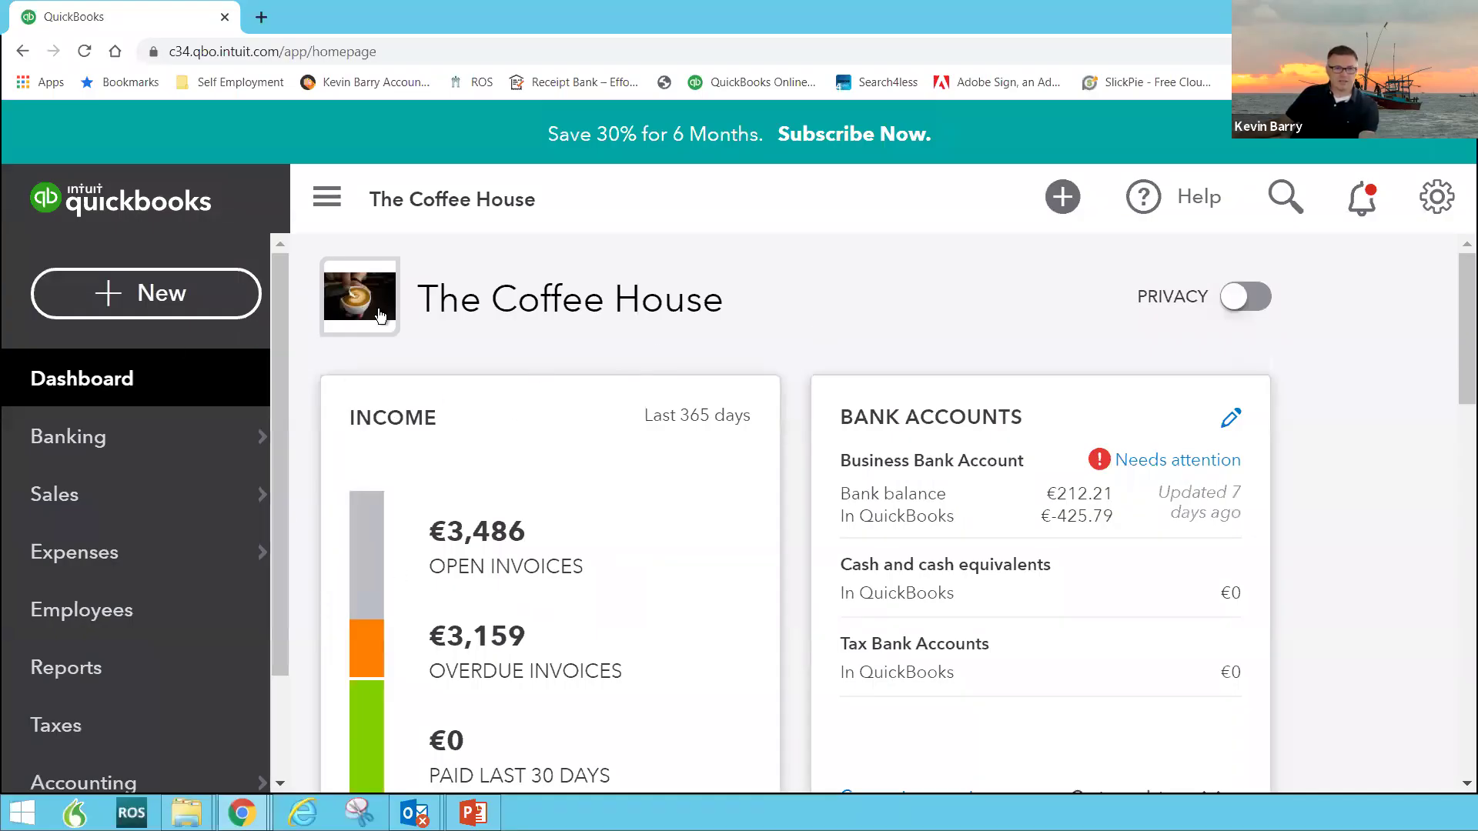
# Step: Open the Business Bank Account from its dashboard tile and start a new bank connection with Connect now
pyautogui.scroll(-1, 613, 320)
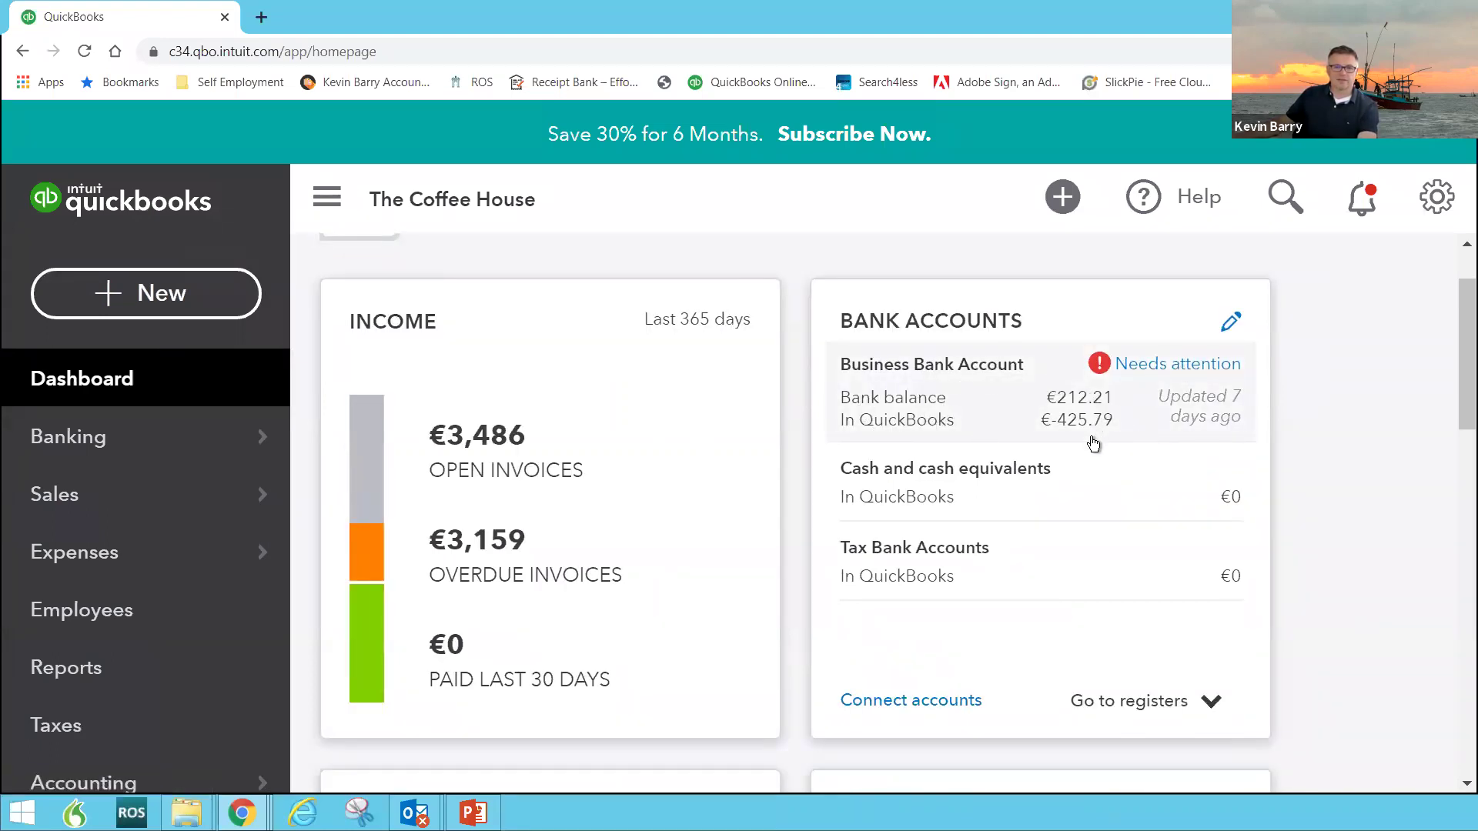
pyautogui.click(1158, 414)
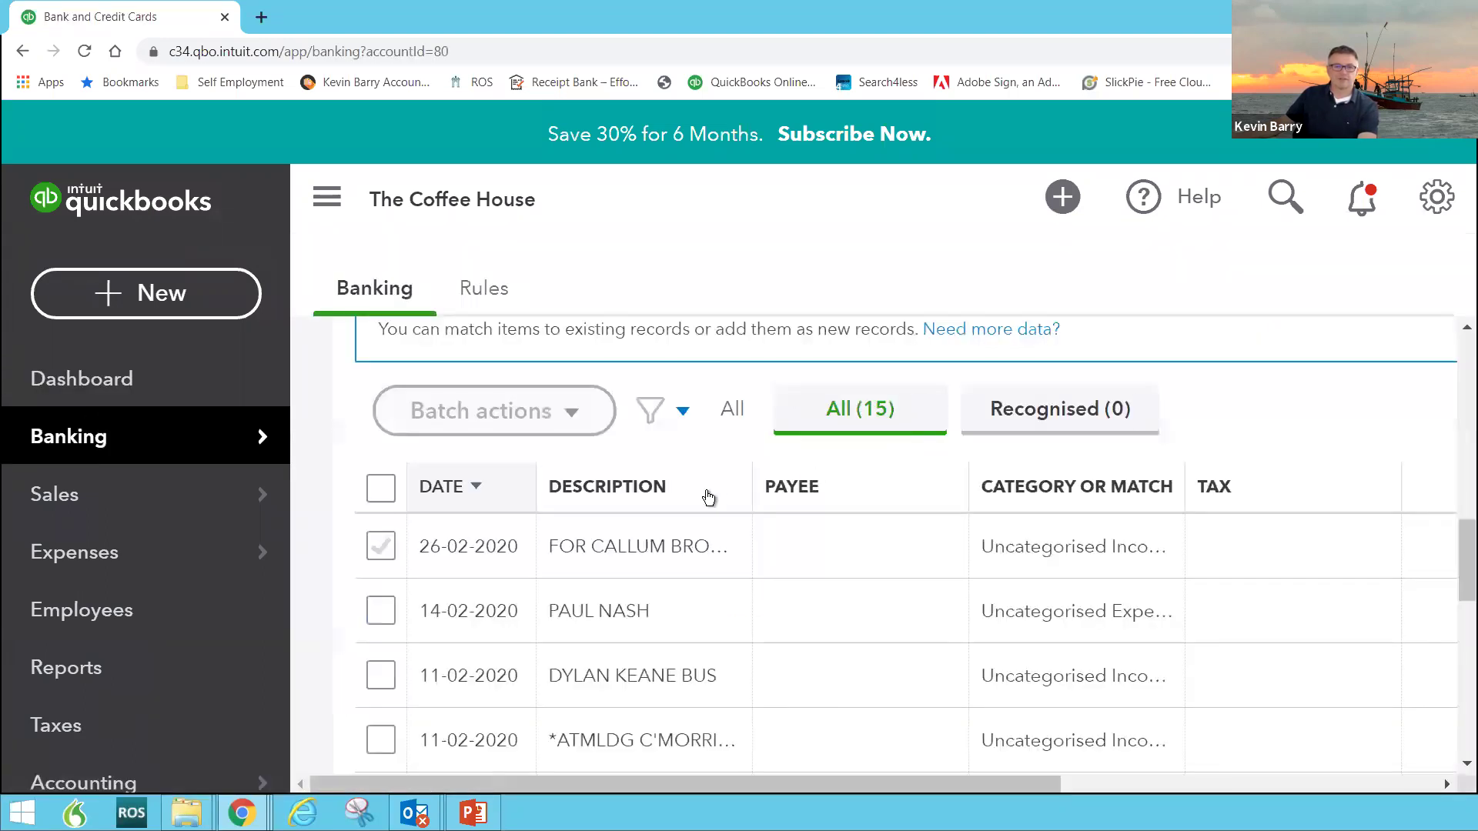
pyautogui.scroll(-5, 708, 498)
pyautogui.scroll(3, 705, 482)
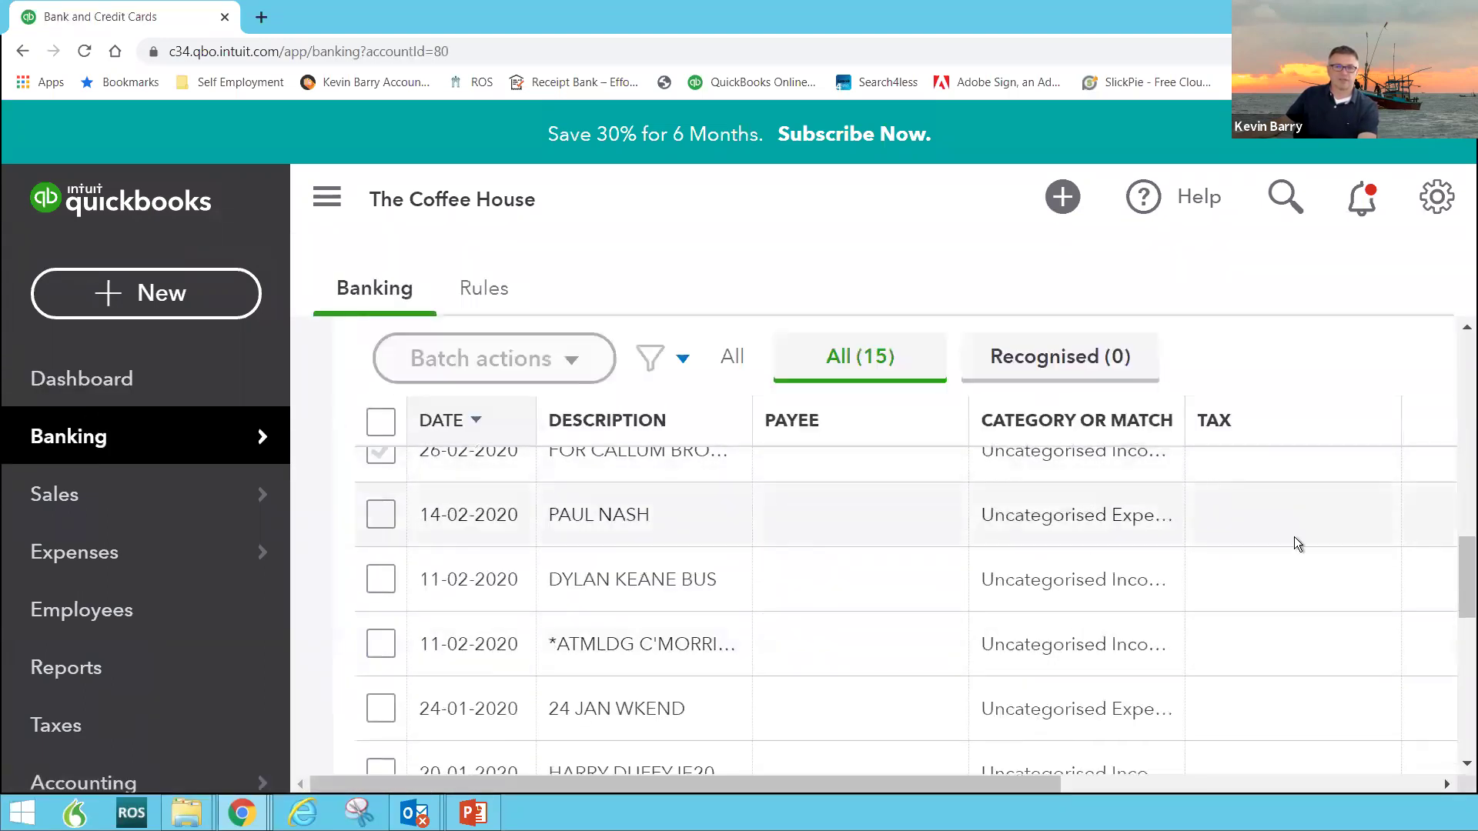
pyautogui.scroll(5, 1445, 492)
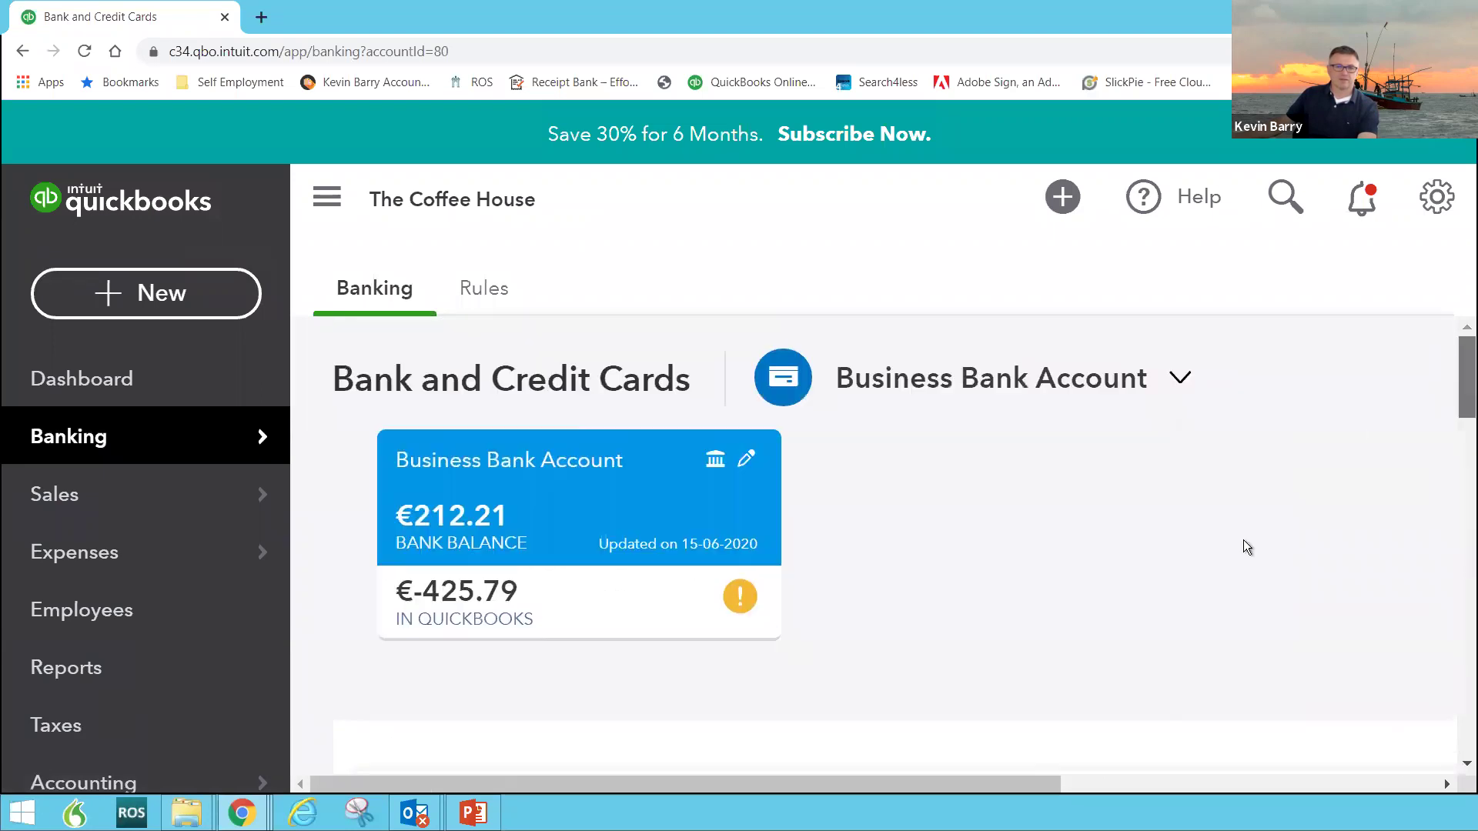
pyautogui.scroll(-3, 733, 507)
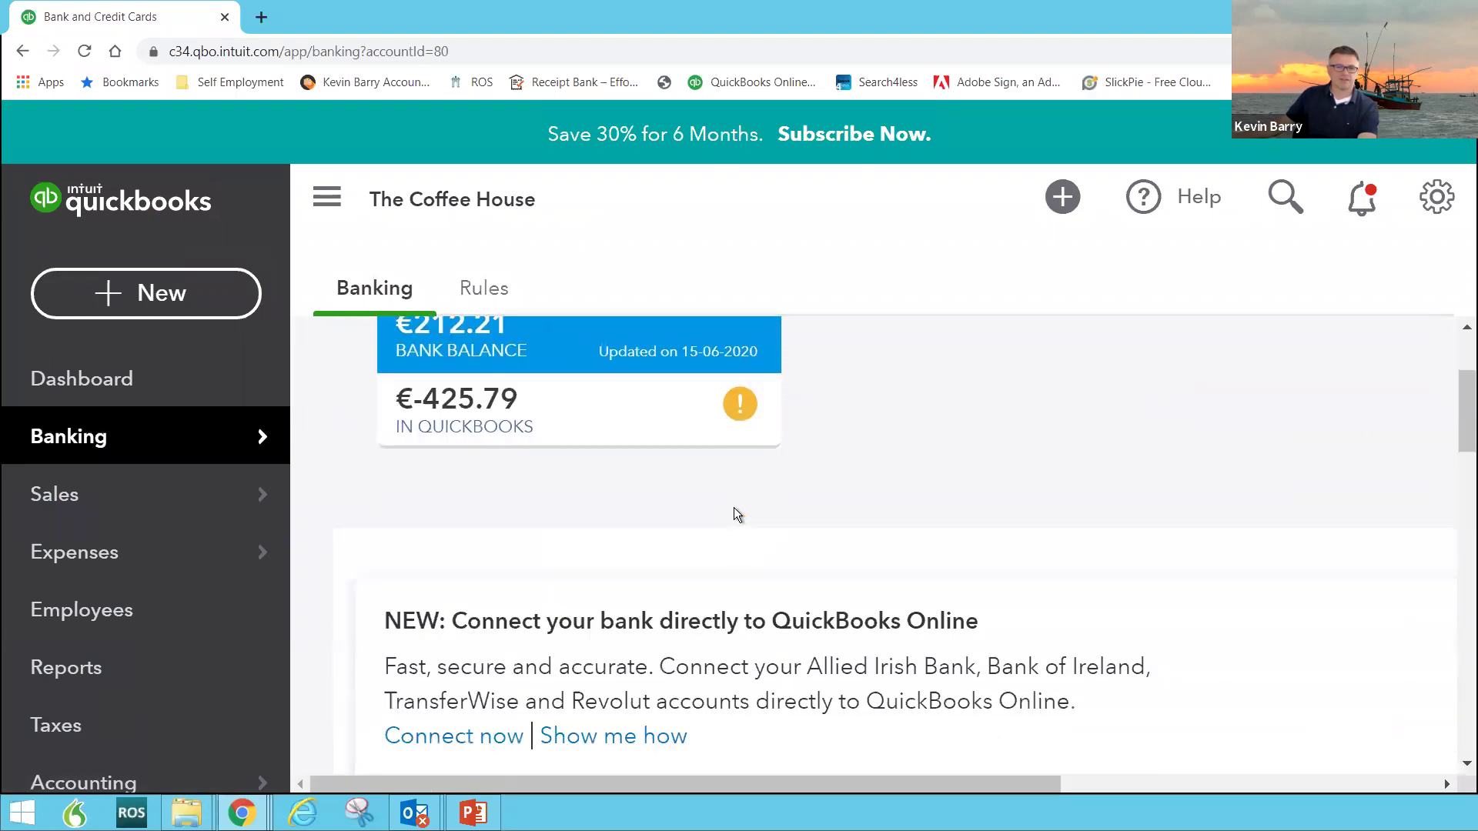
pyautogui.scroll(-1, 631, 508)
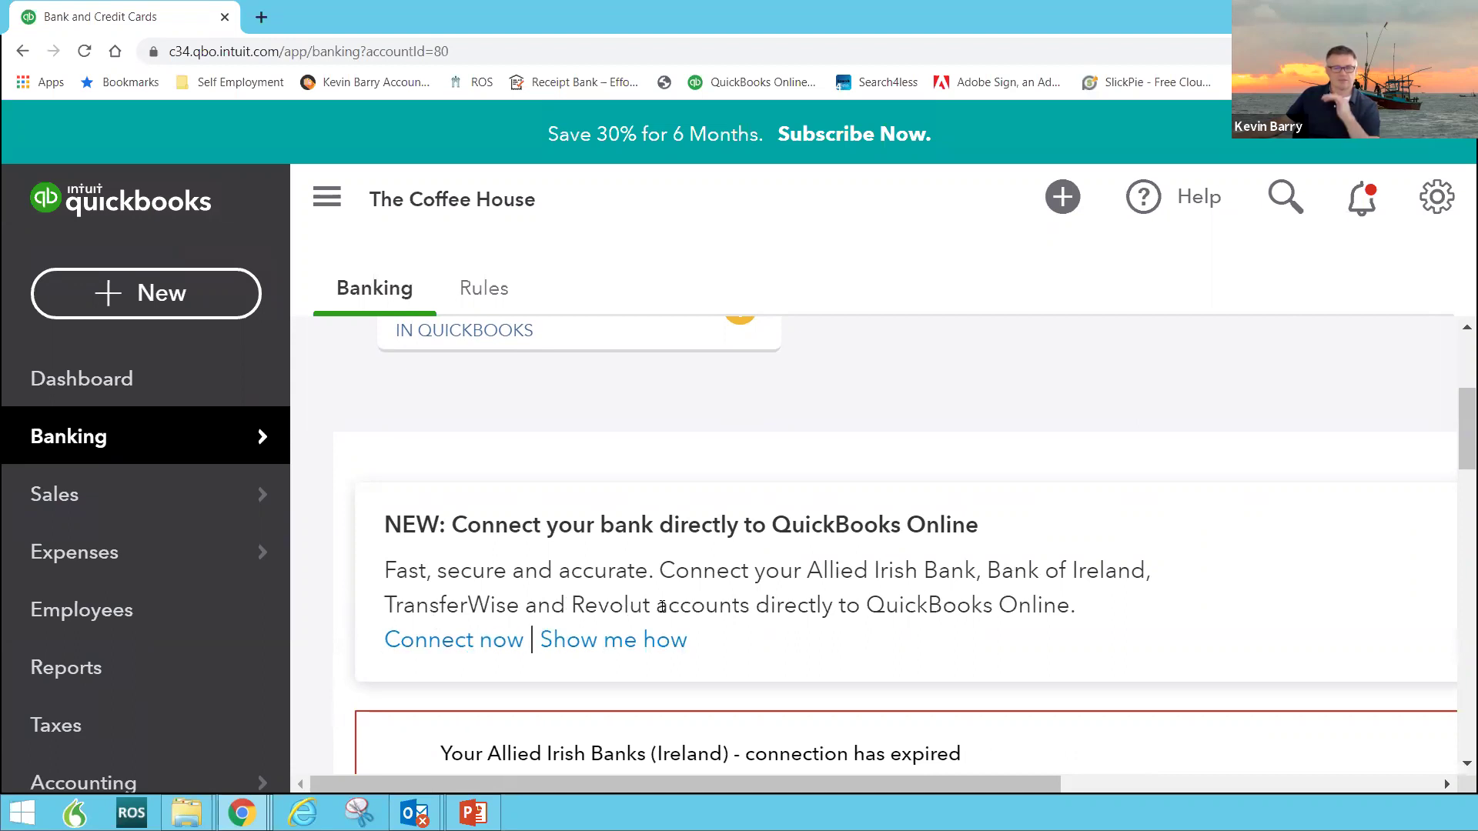
pyautogui.click(468, 644)
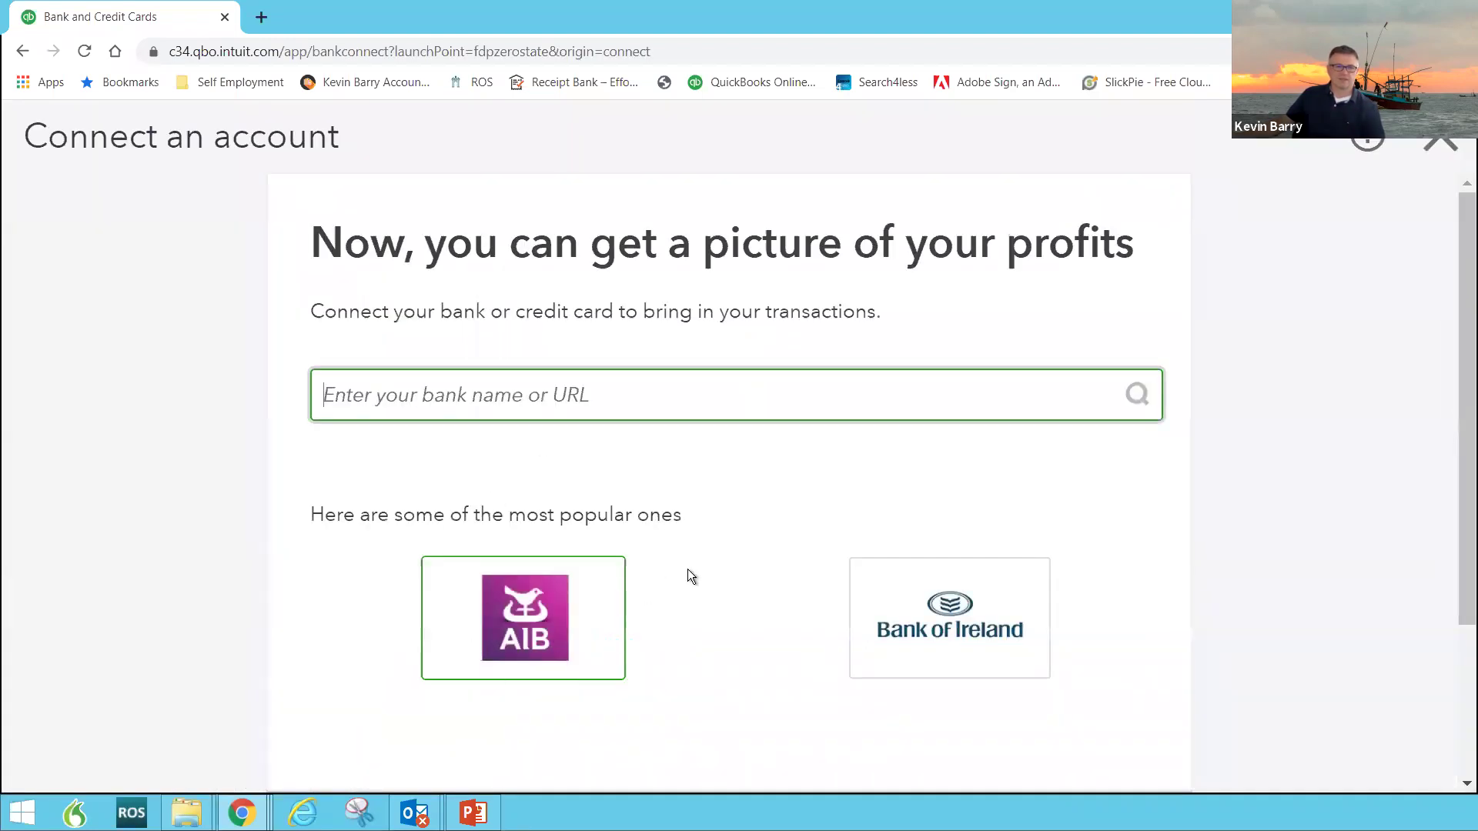
# Step: Select AIB as the bank and agree to share account data with Intuit
pyautogui.scroll(-2, 700, 562)
pyautogui.click(514, 526)
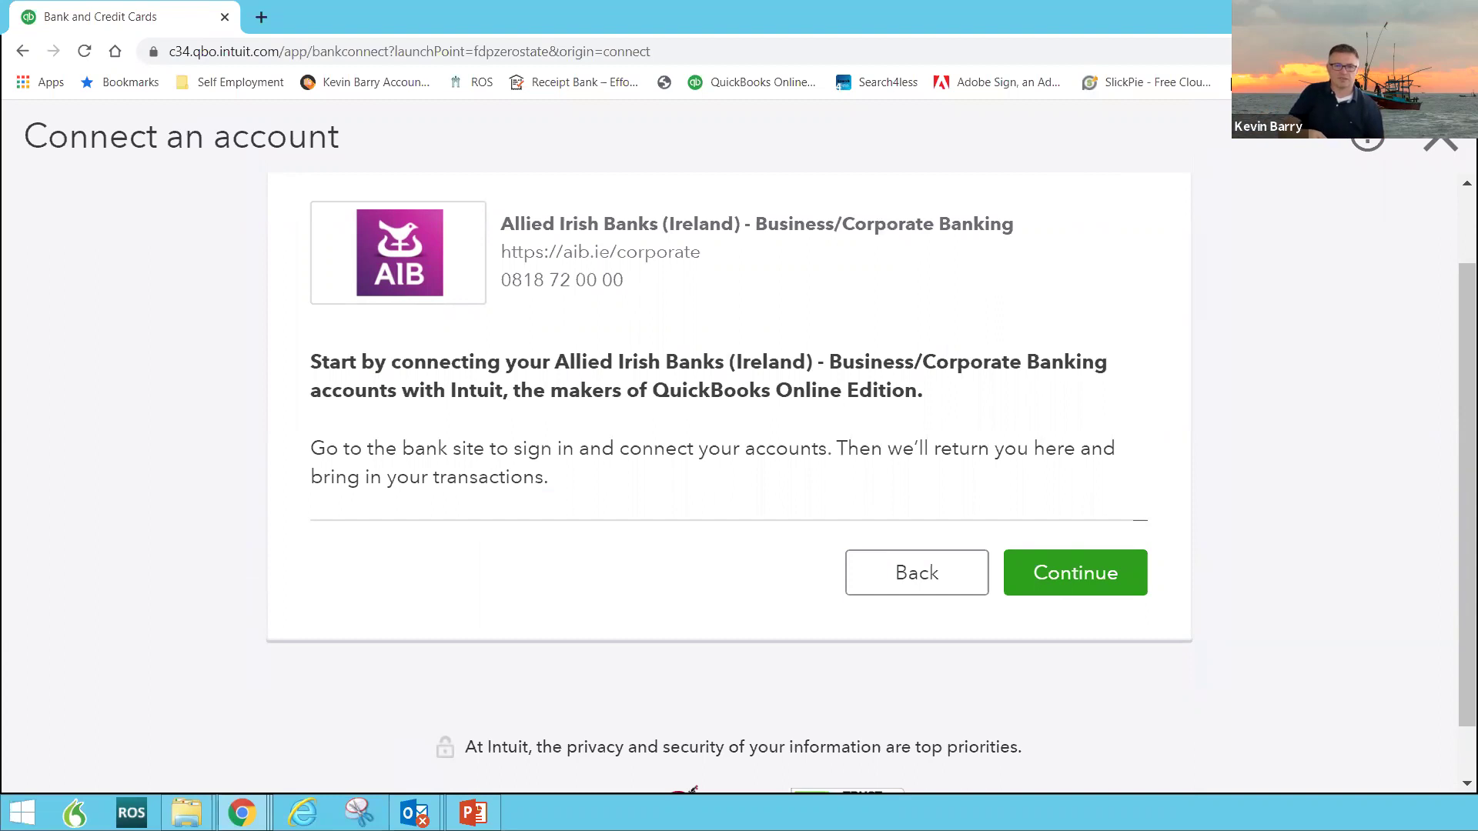
pyautogui.click(1098, 567)
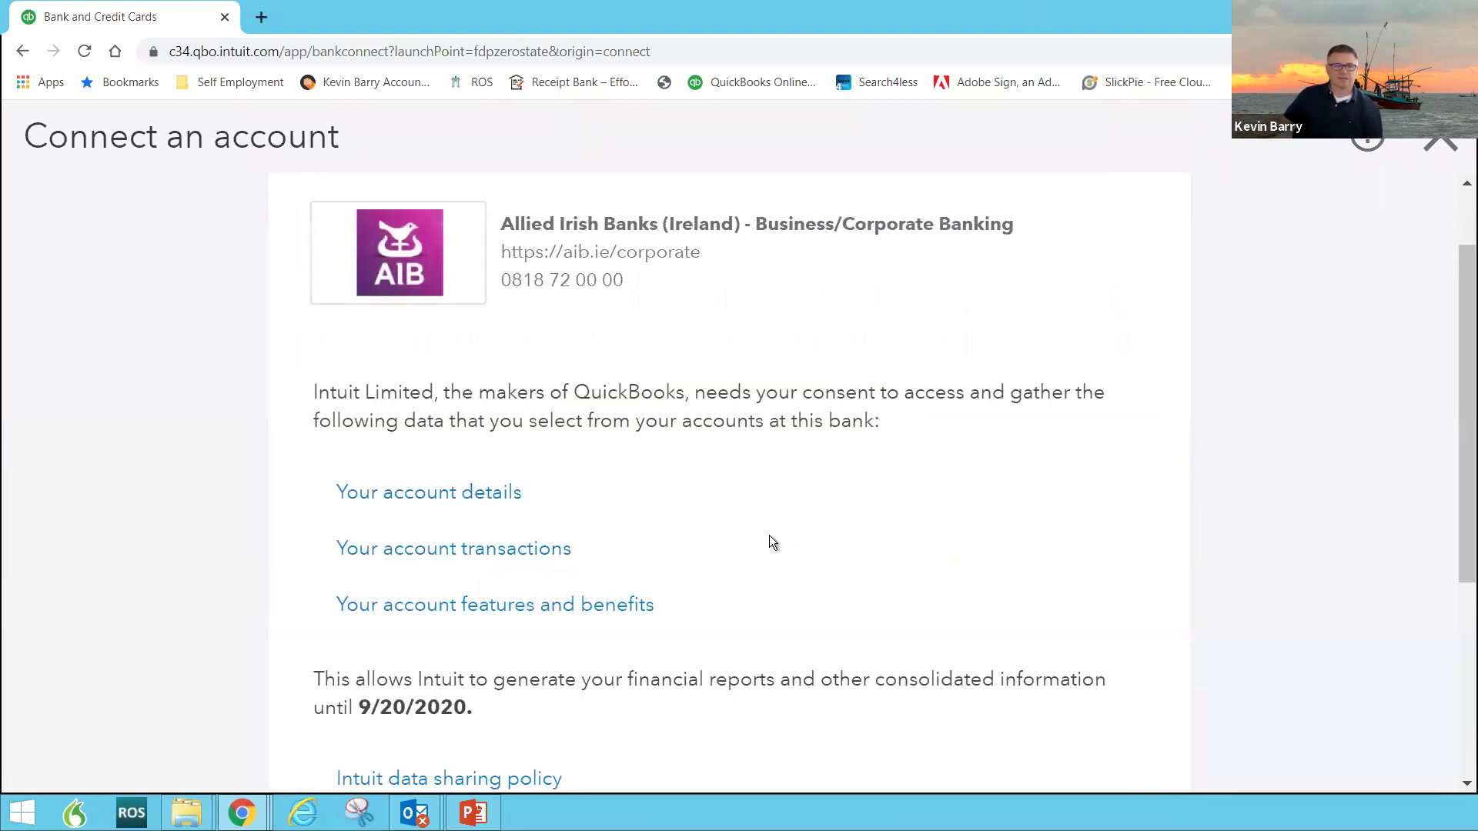
pyautogui.scroll(-4, 778, 534)
pyautogui.click(1081, 576)
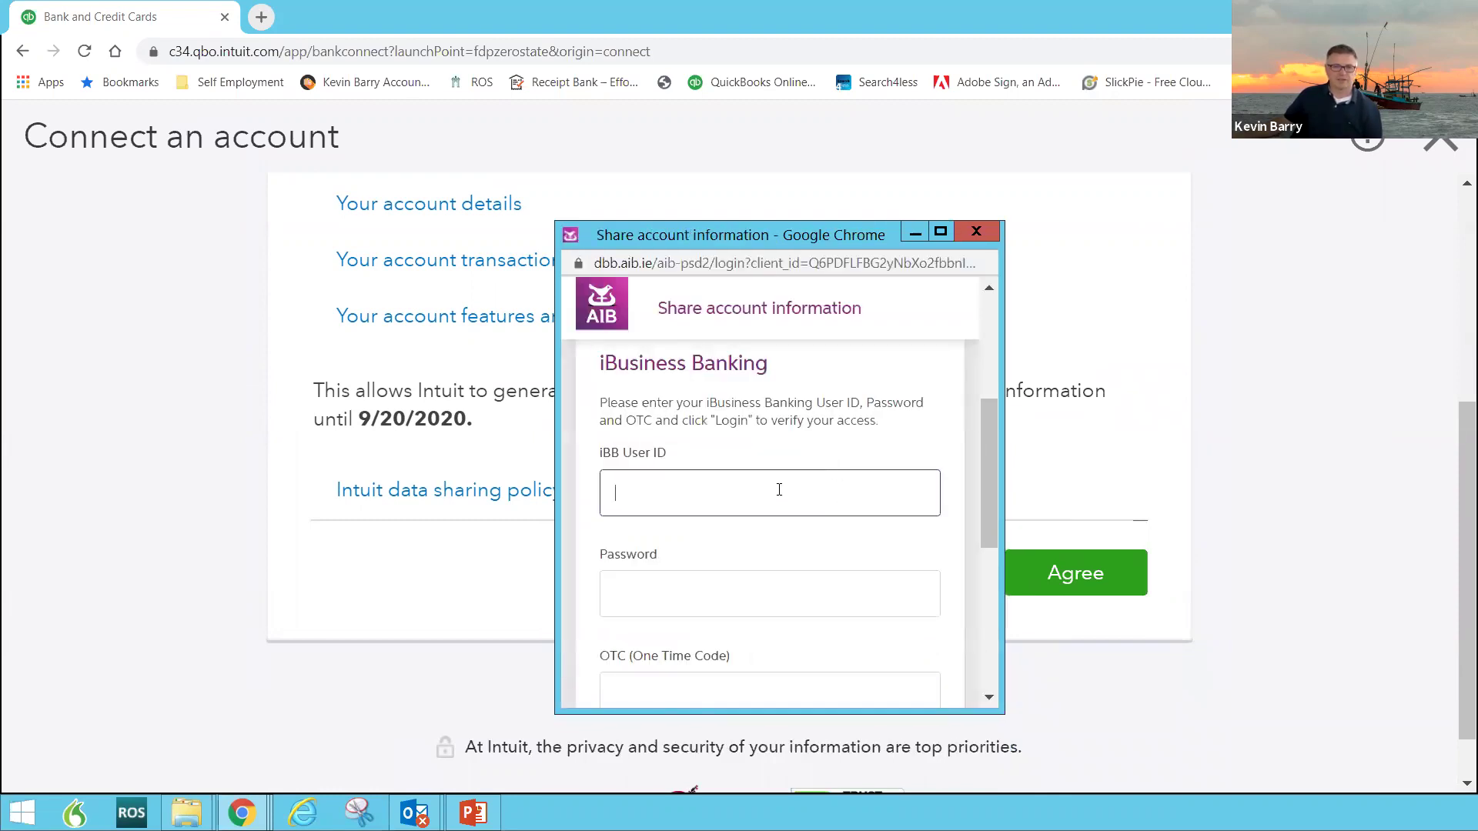
# Step: Enter the iBB user ID and the account password on the AIB sign-in form
pyautogui.click(778, 490)
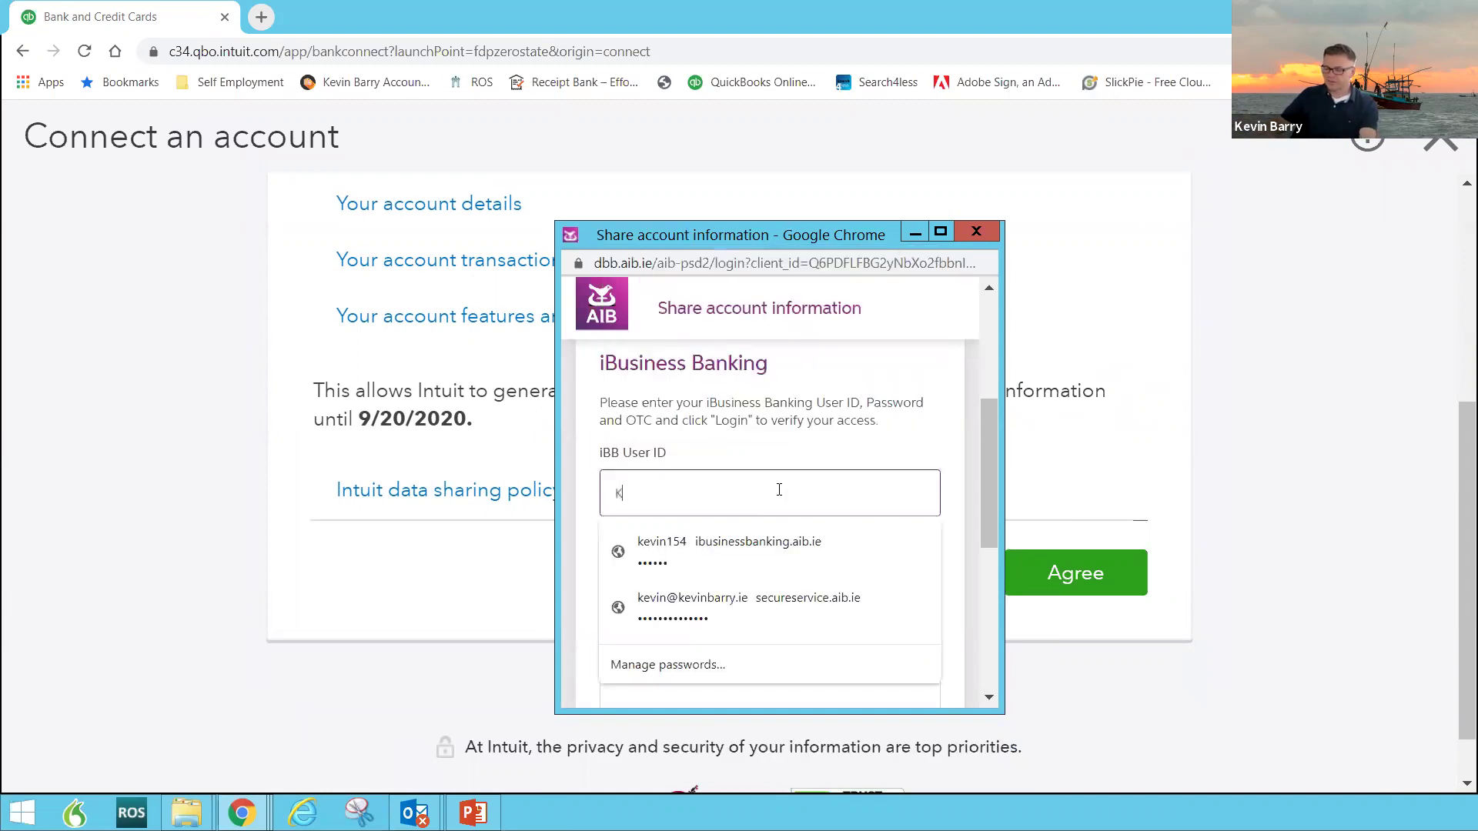
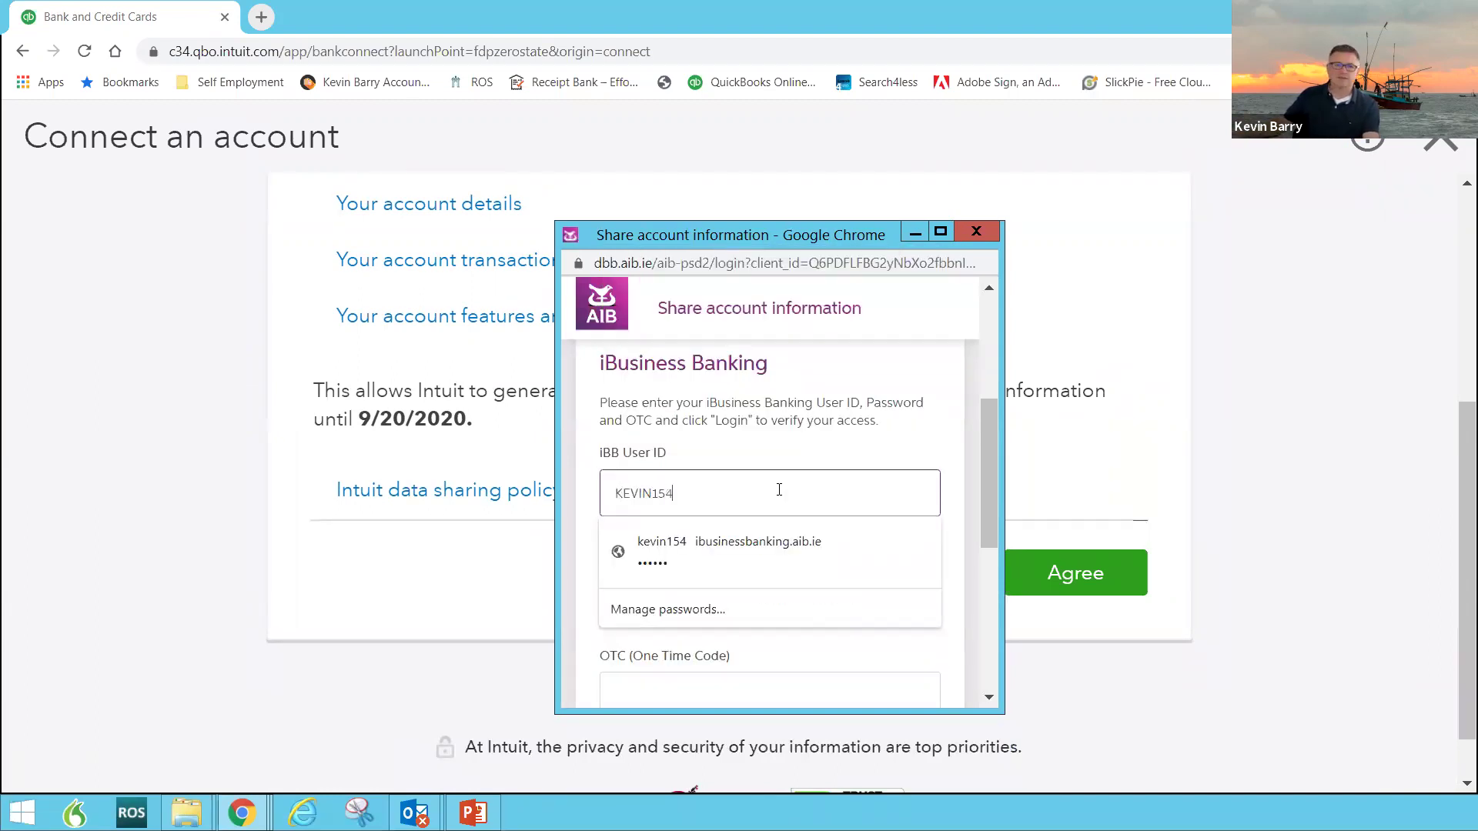
pyautogui.click(575, 659)
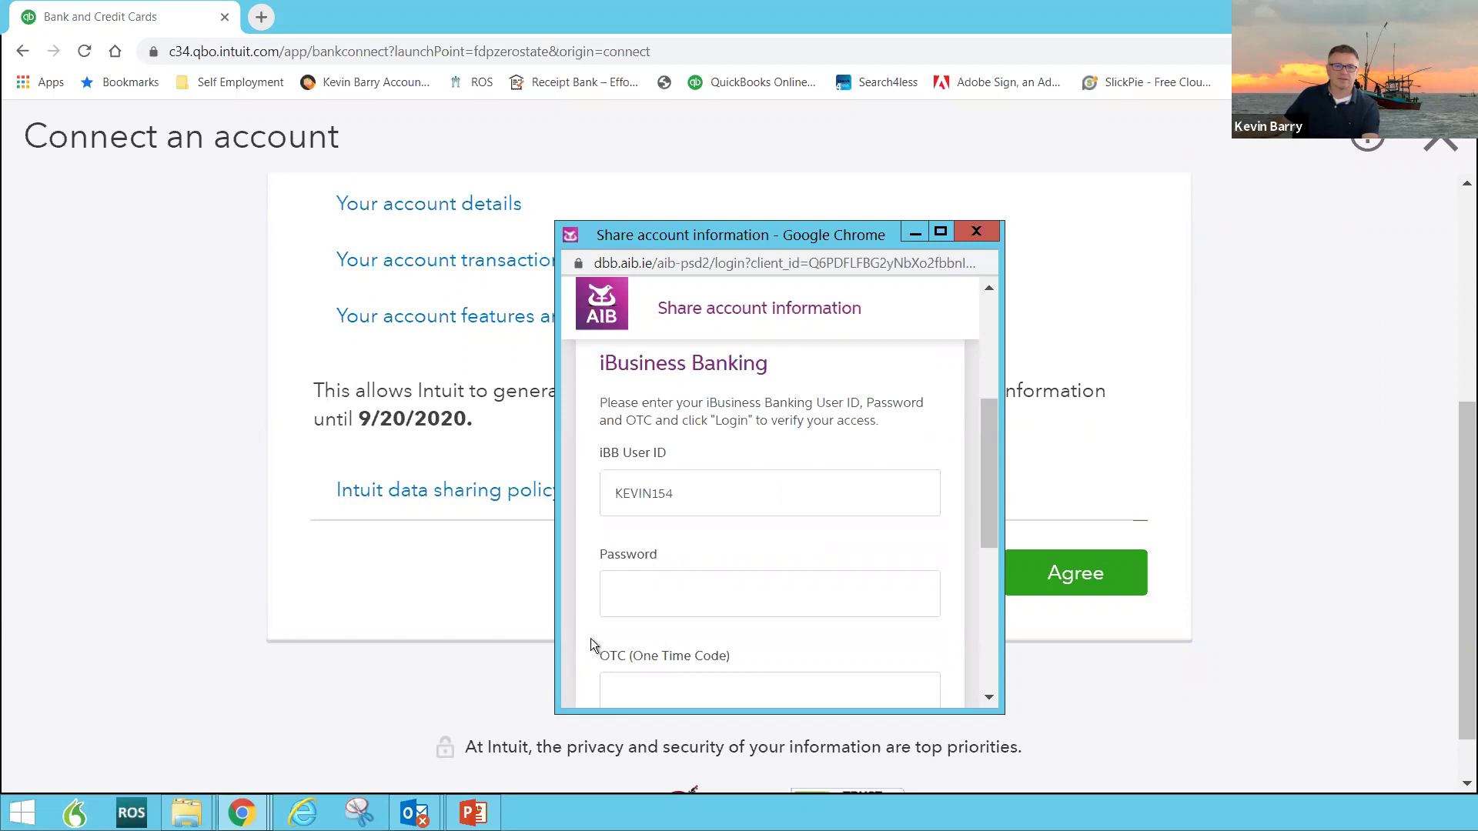
pyautogui.click(635, 591)
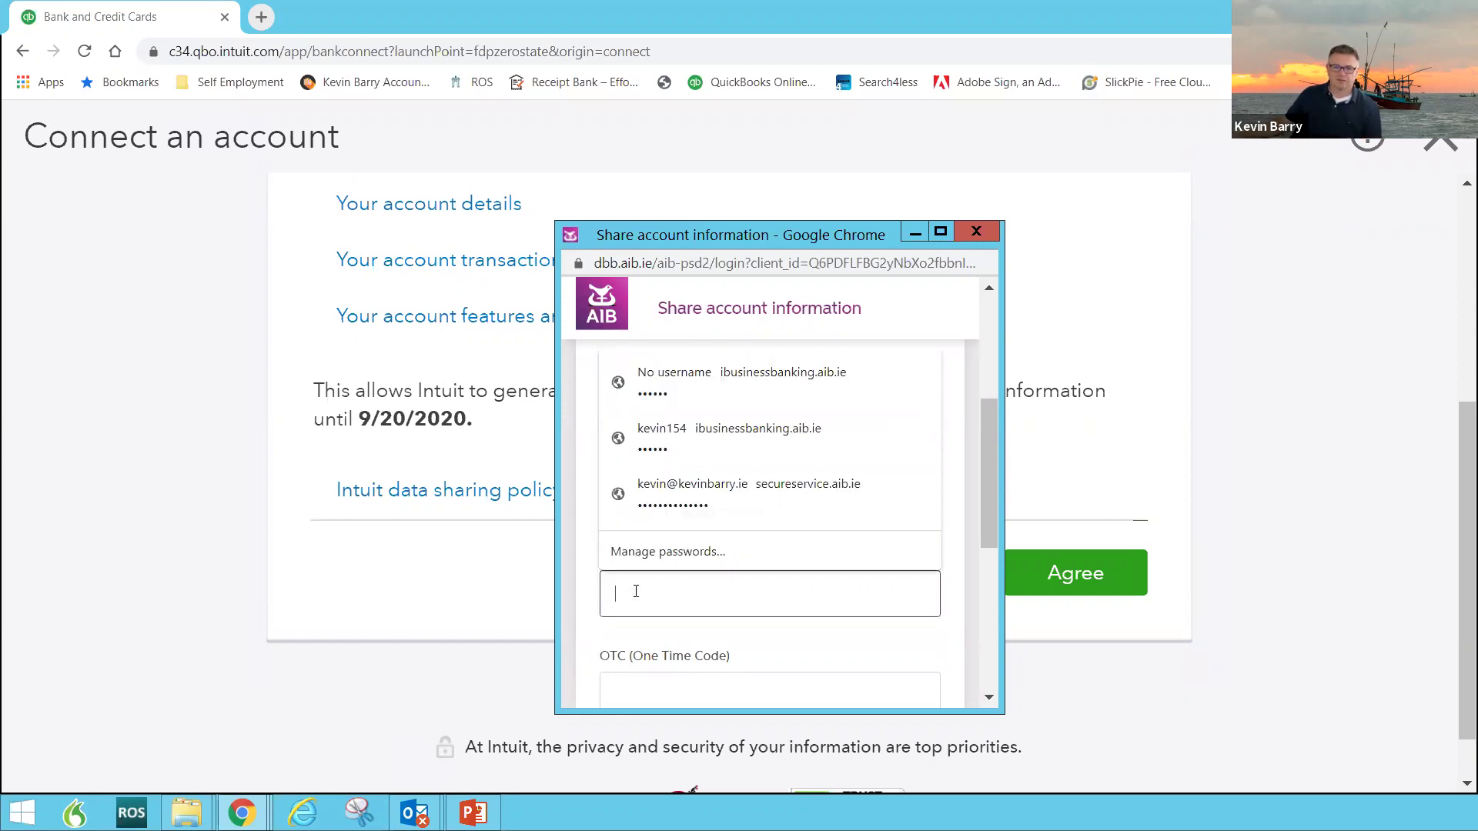
pyautogui.write('******')
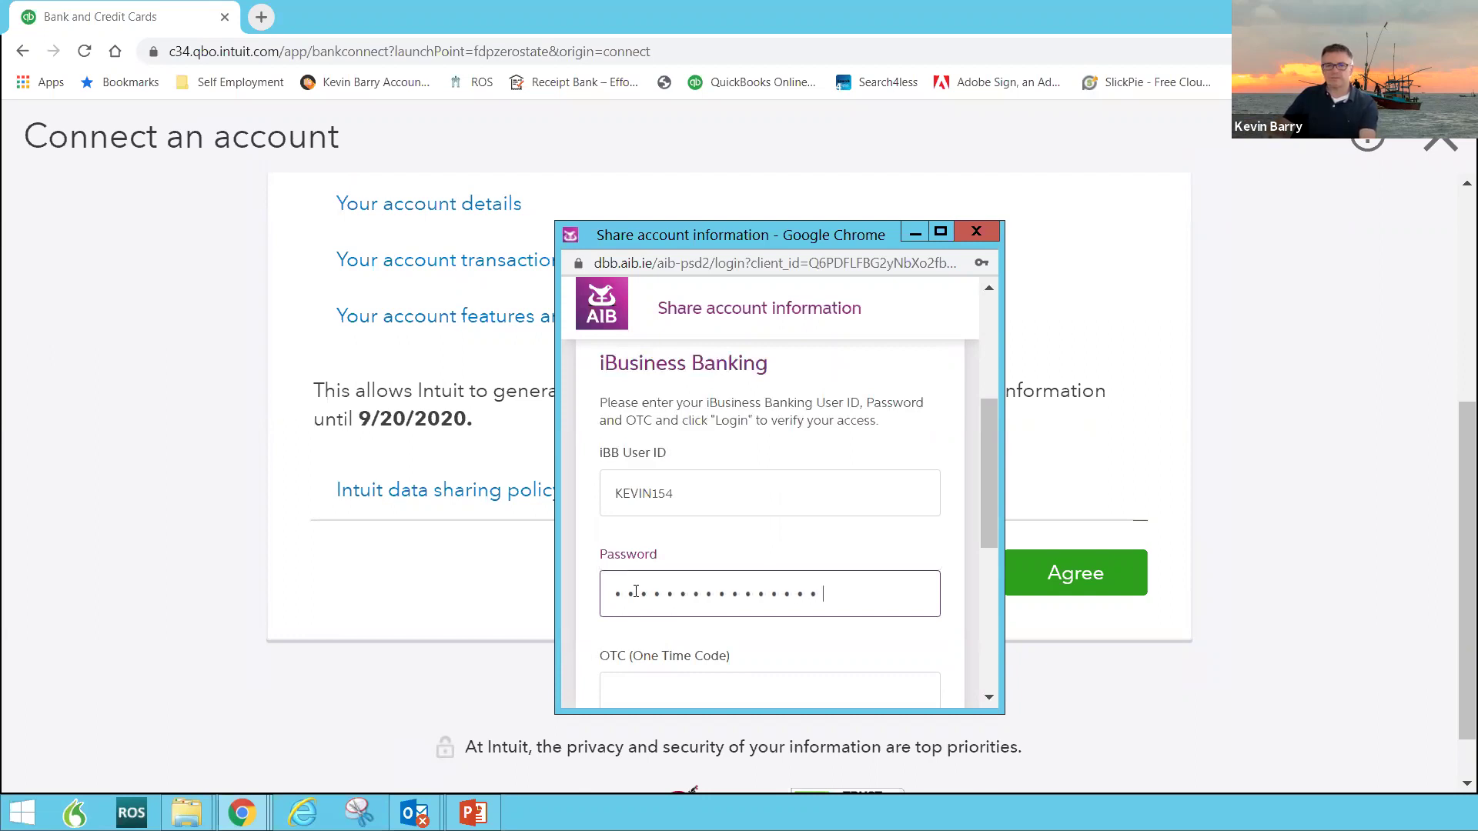
# Step: Maximize the bank sign-in window and begin entering the one-time code
pyautogui.press('Tab')
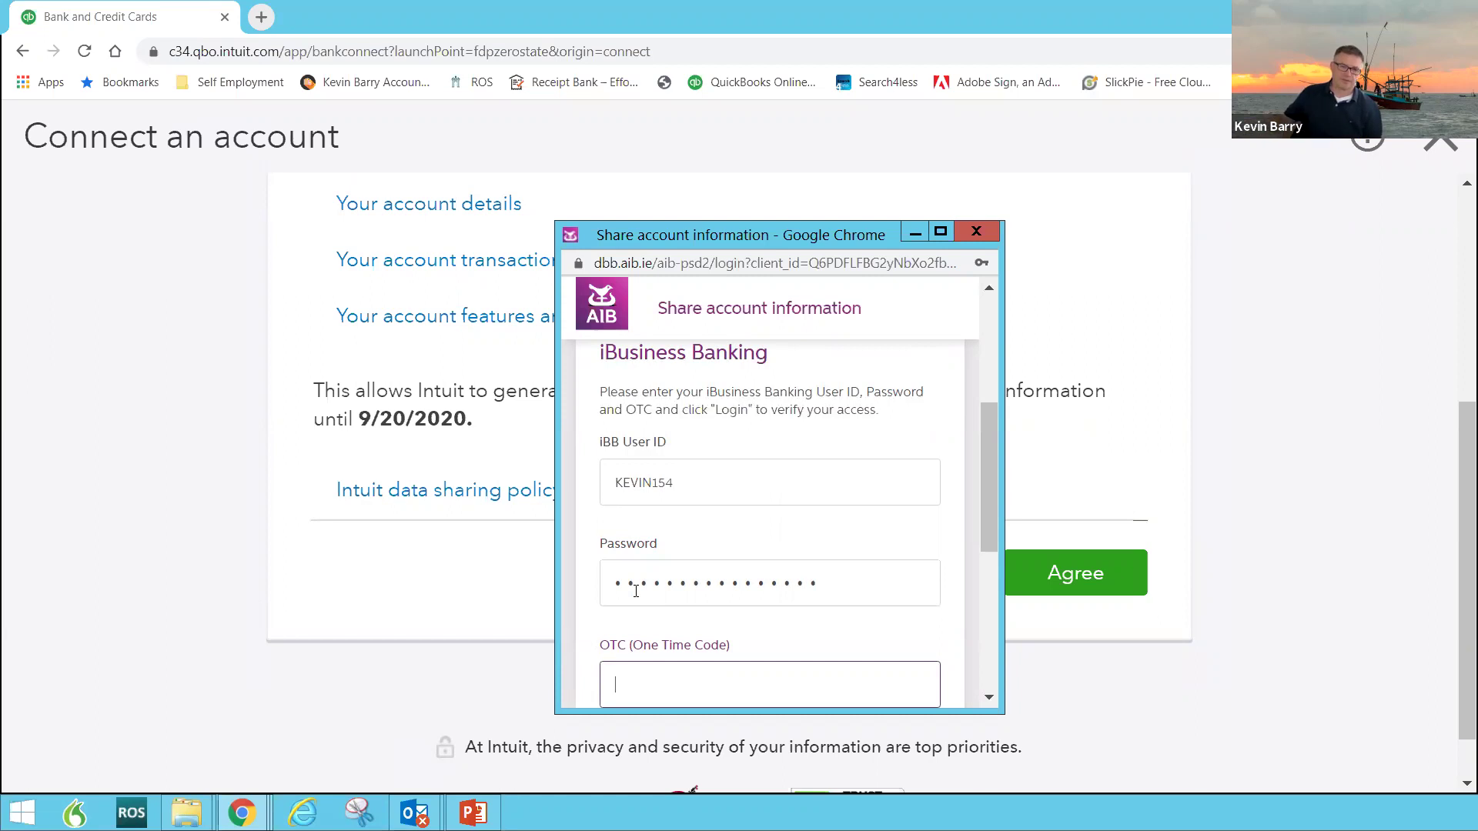
pyautogui.click(940, 233)
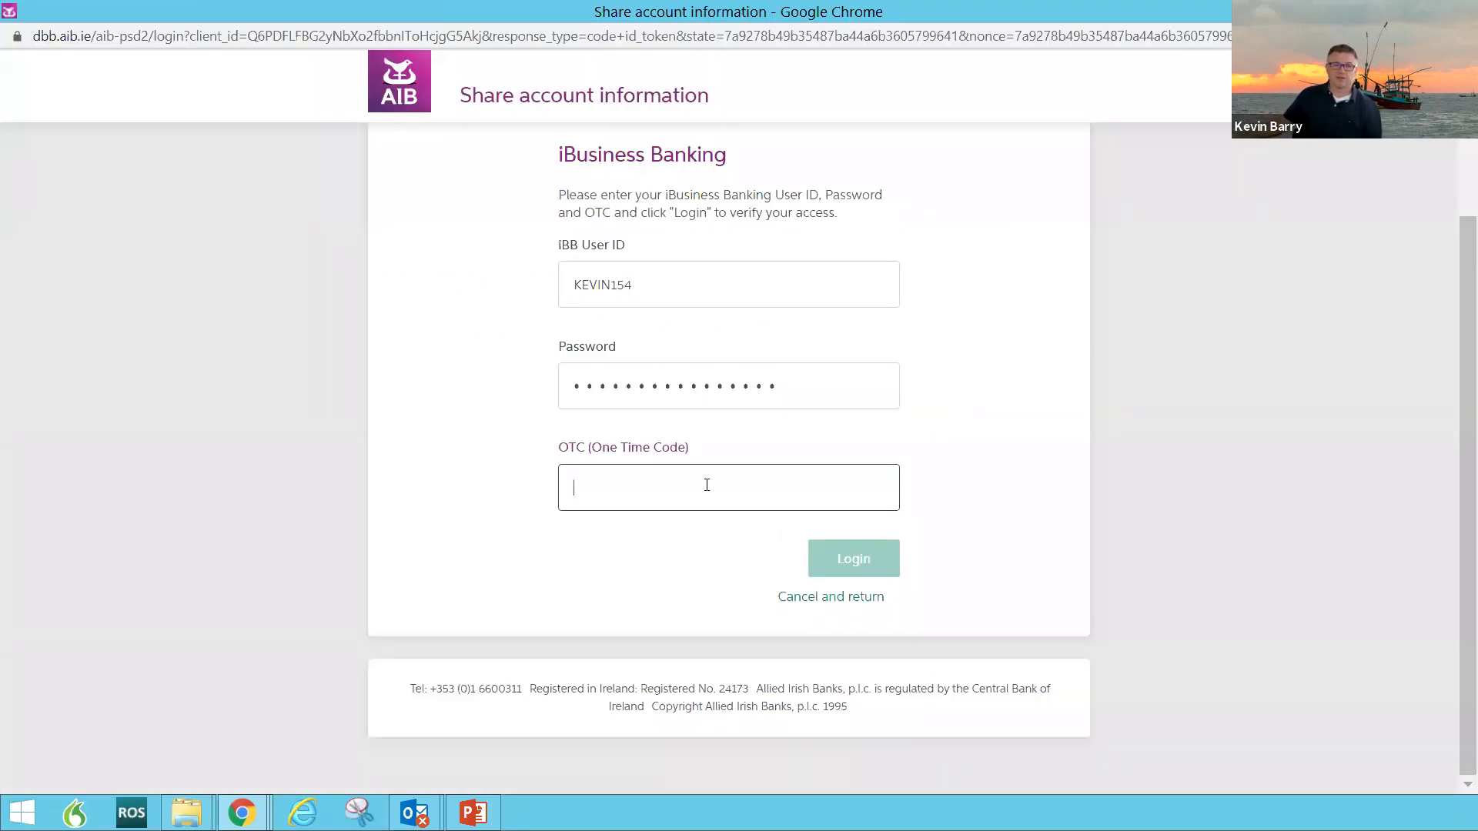
pyautogui.write('1')
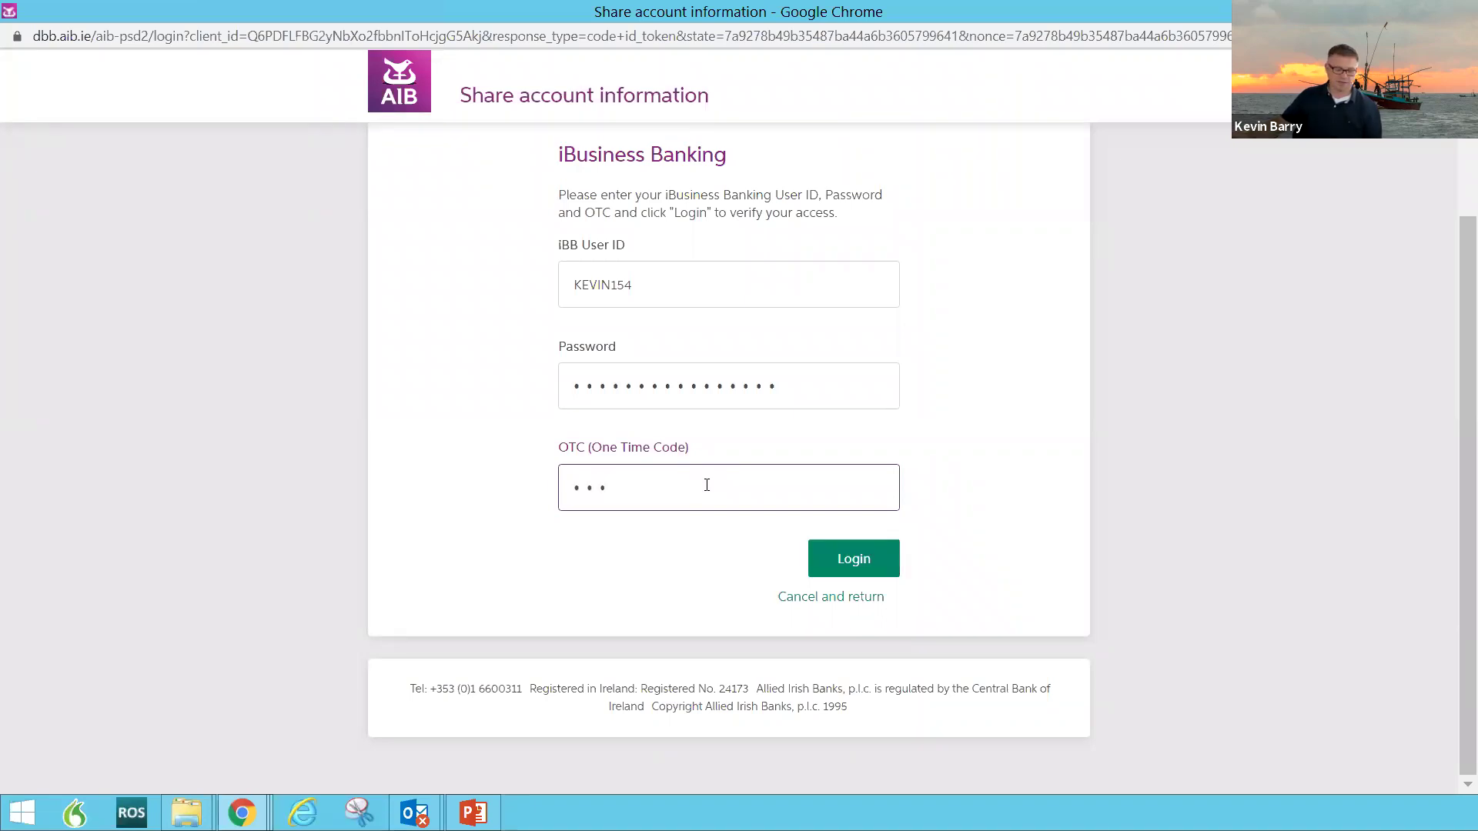
pyautogui.write('1')
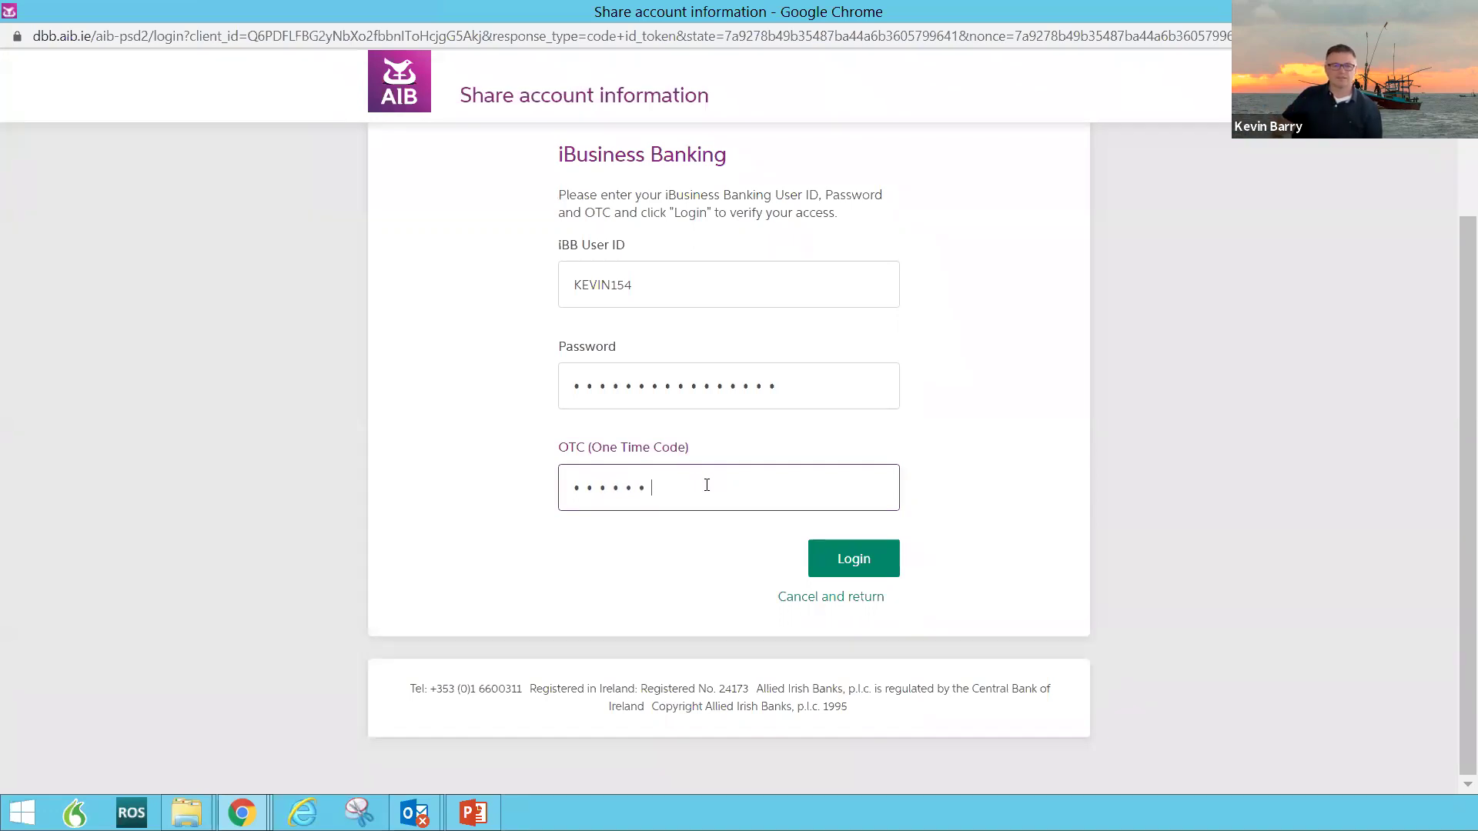
# Step: Submit the sign-in, then share only the CCR PARENTS BUS current account with Intuit and confirm
pyautogui.click(861, 564)
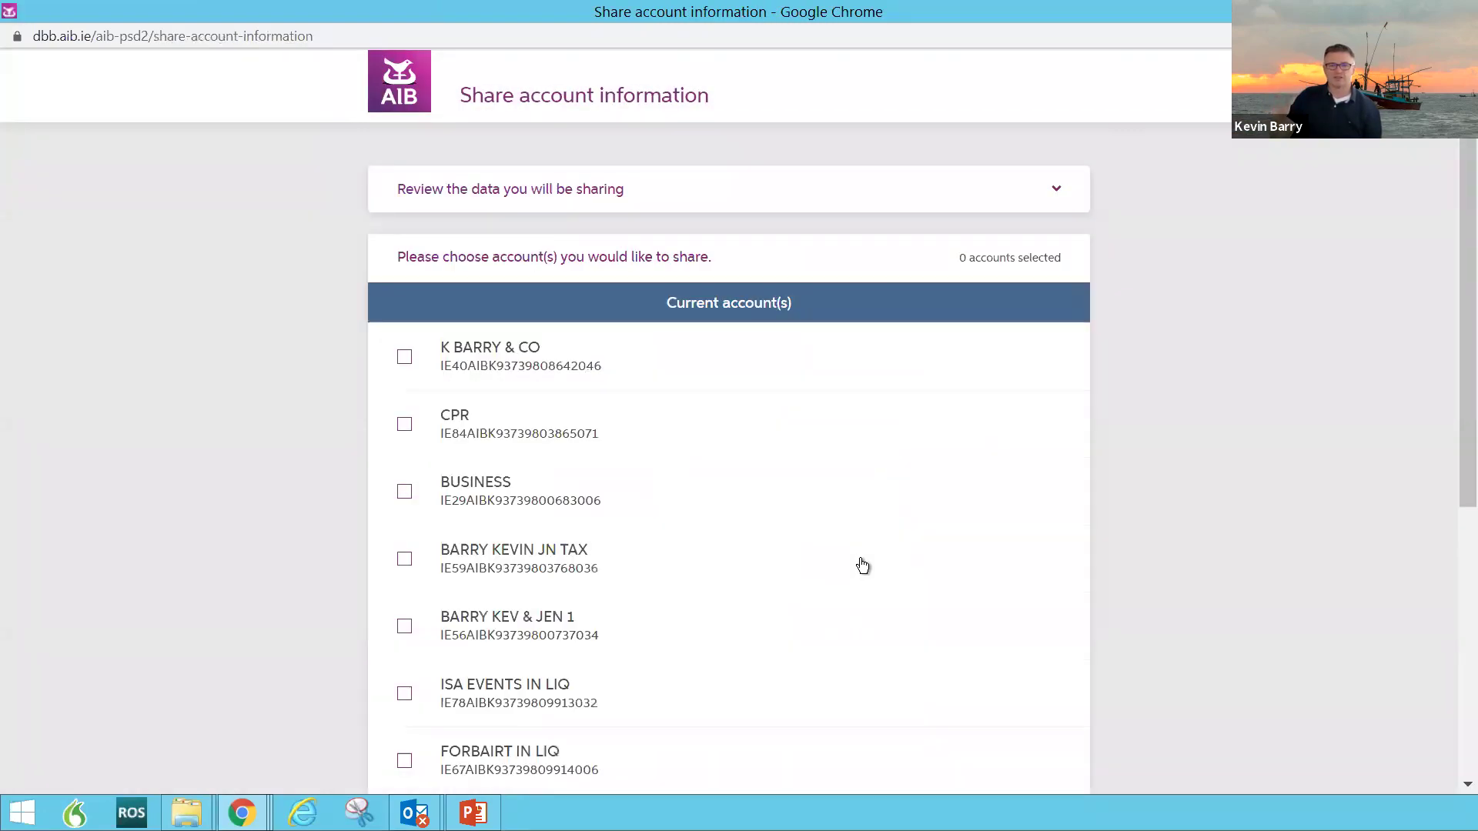
pyautogui.click(750, 437)
pyautogui.scroll(-1, 723, 462)
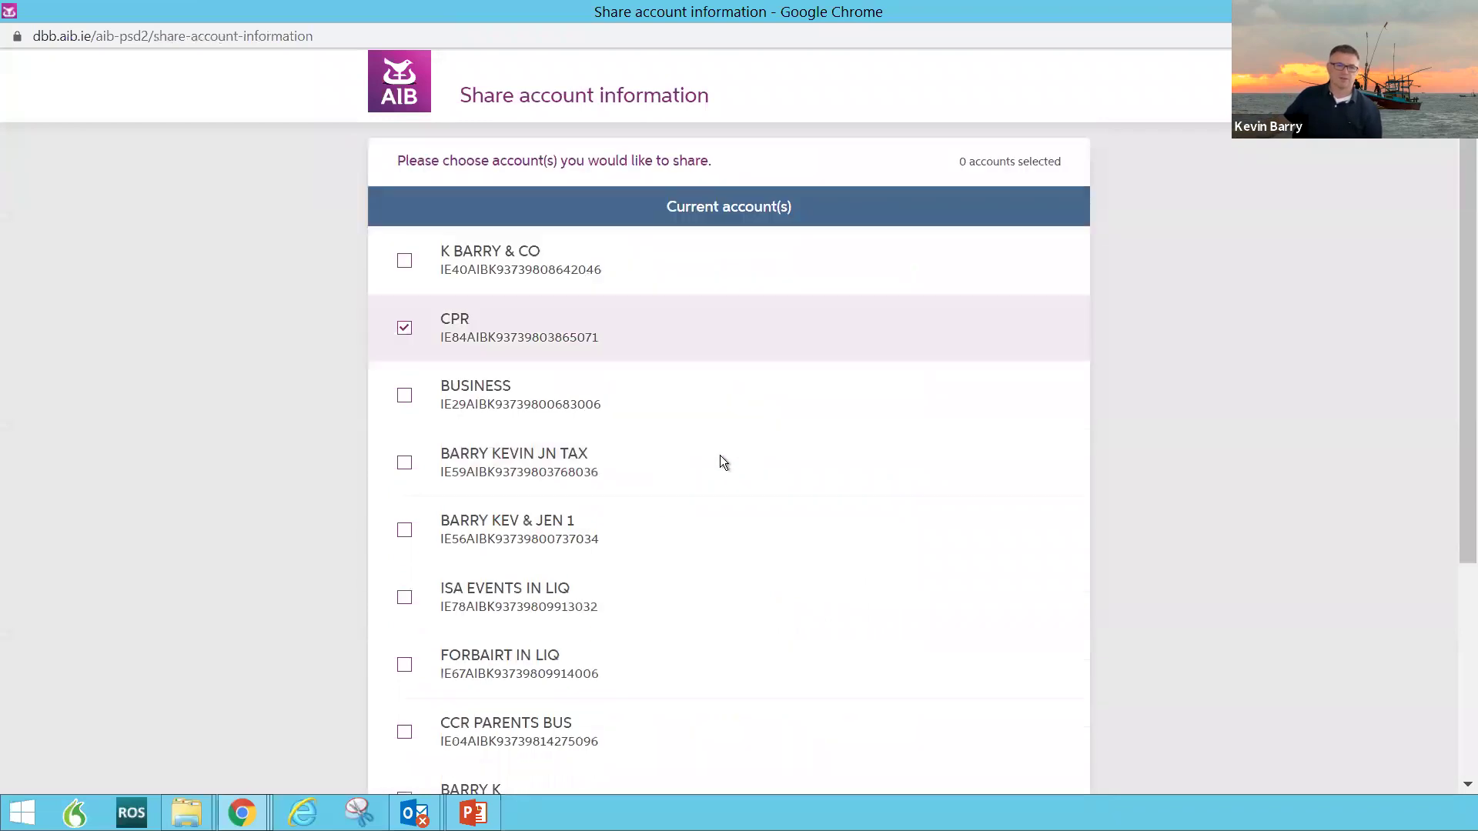
pyautogui.click(724, 462)
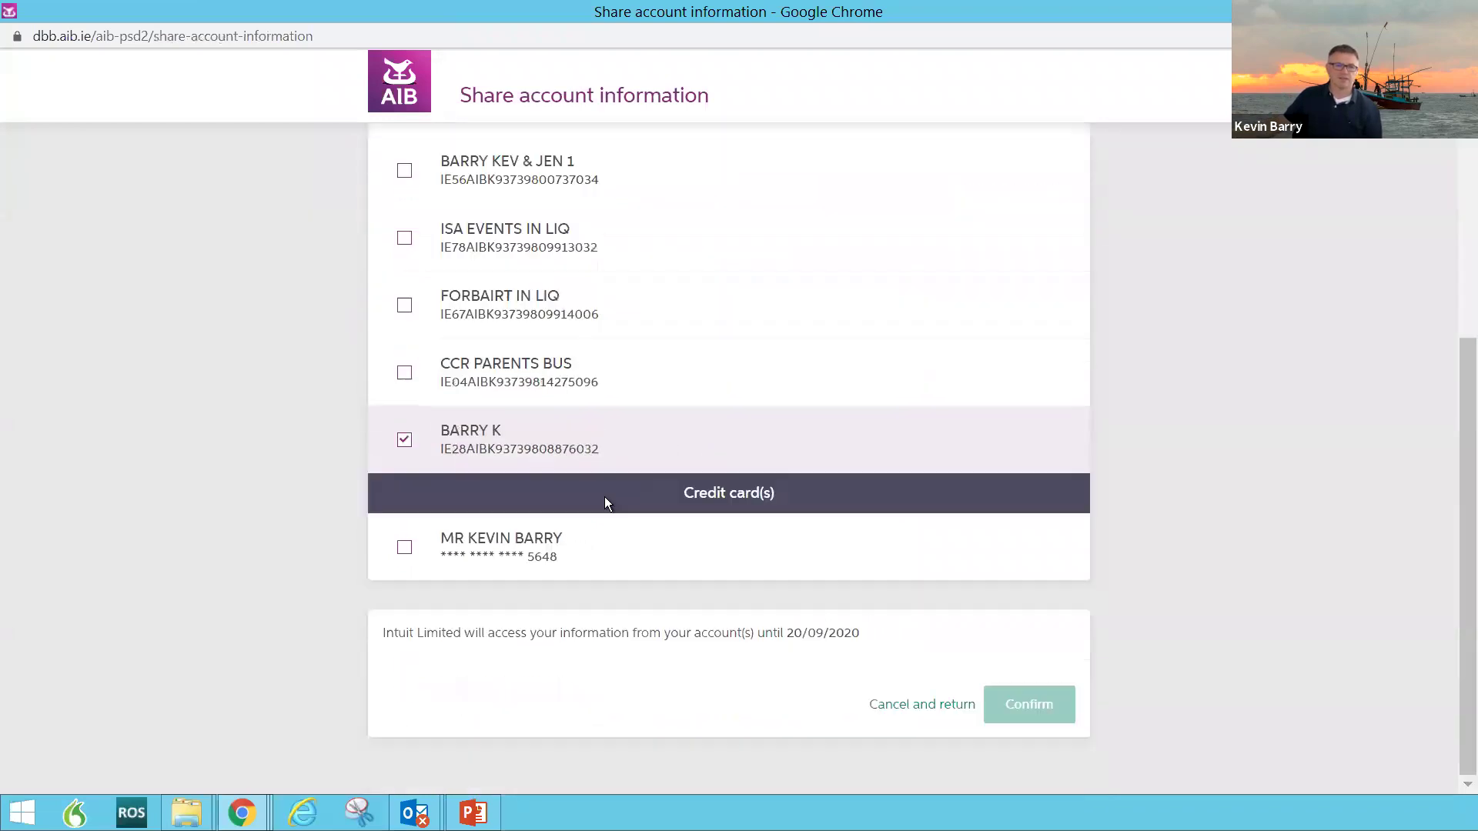
pyautogui.click(544, 554)
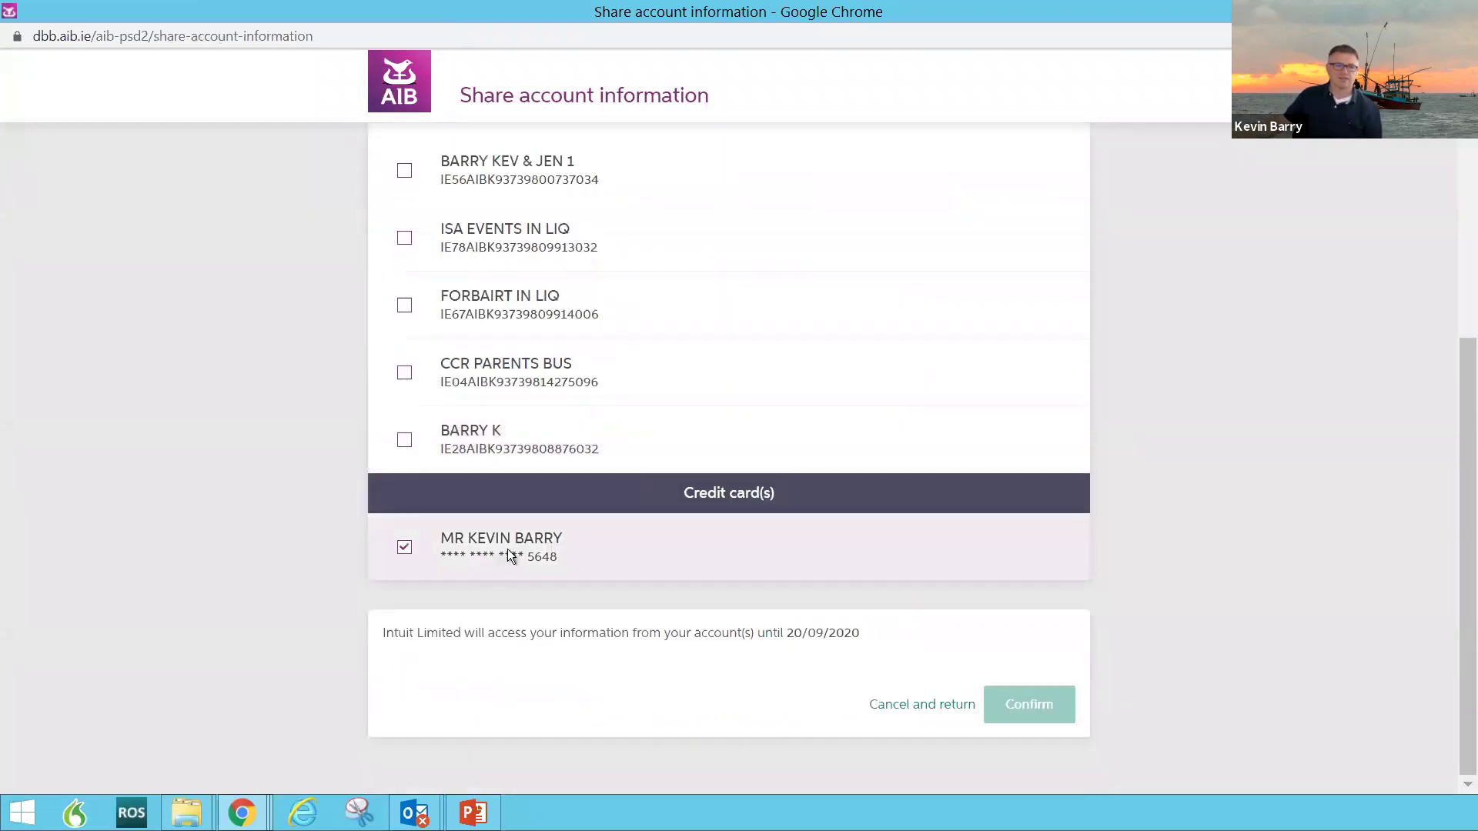
pyautogui.click(544, 554)
pyautogui.click(473, 428)
pyautogui.scroll(1, 427, 458)
pyautogui.click(403, 468)
pyautogui.scroll(-1, 1109, 708)
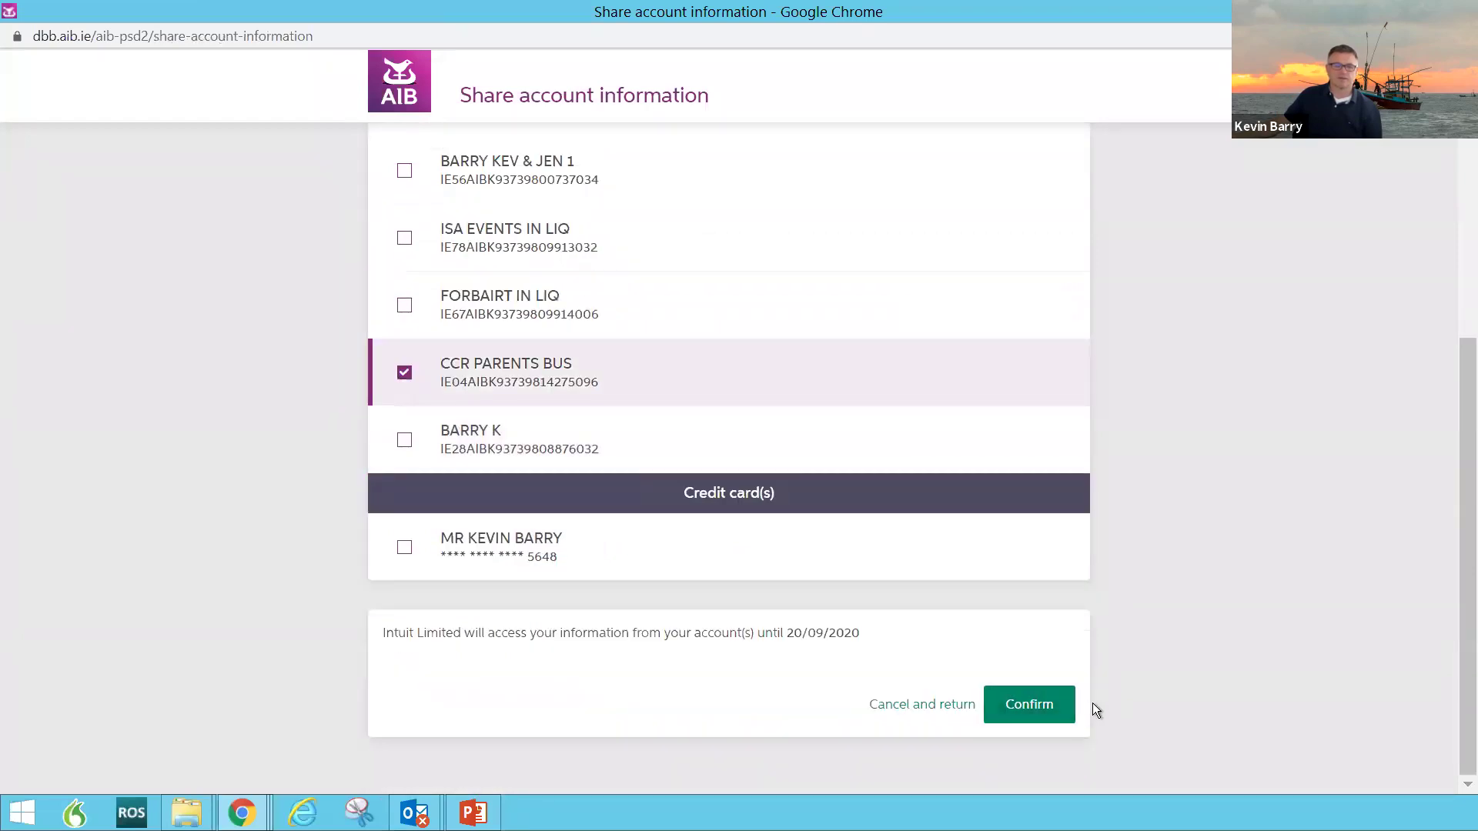
pyautogui.click(1029, 707)
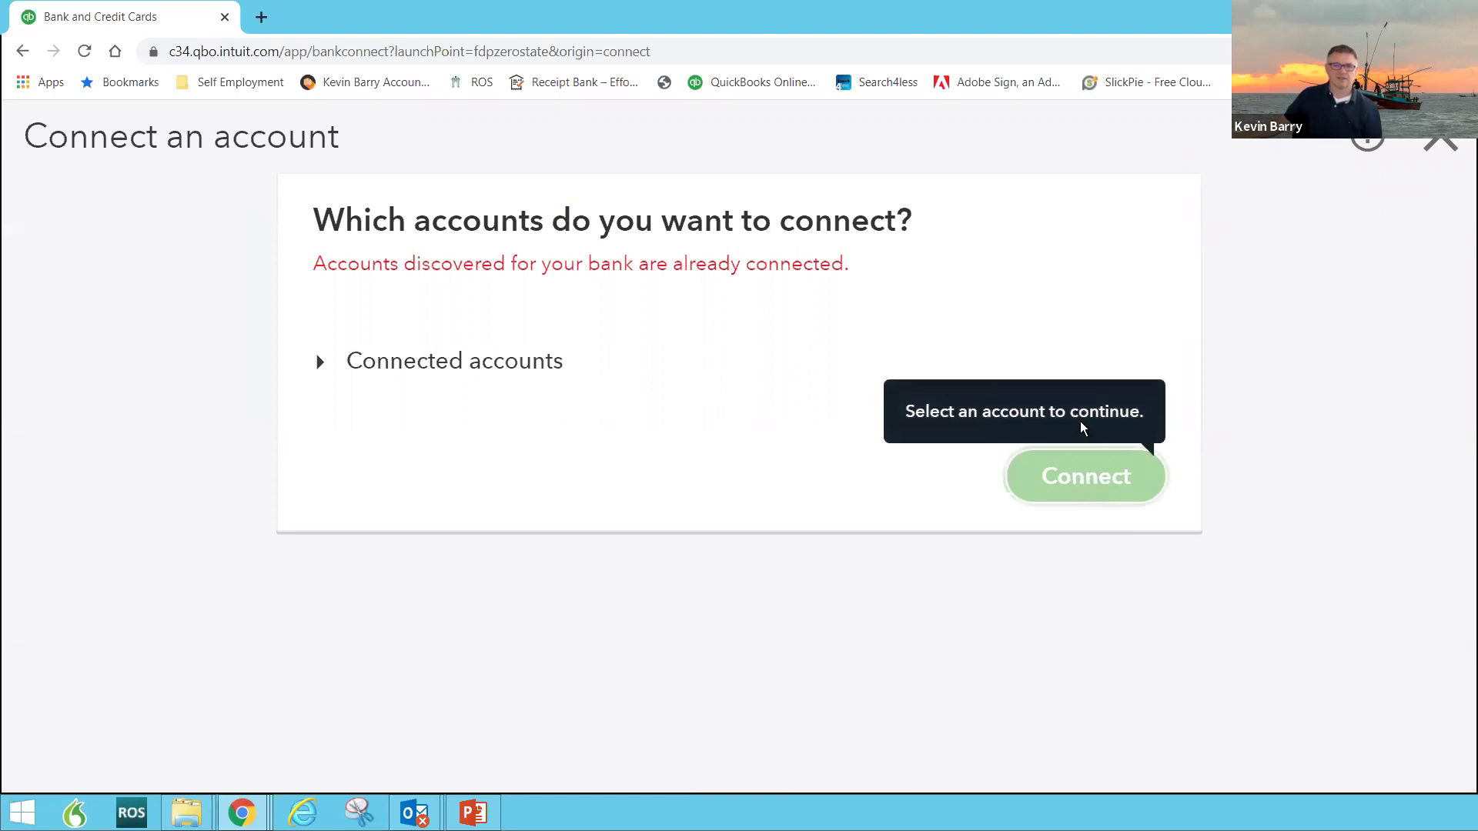
# Step: Expand Connected accounts to check that the CCR account is already linked
pyautogui.click(1105, 376)
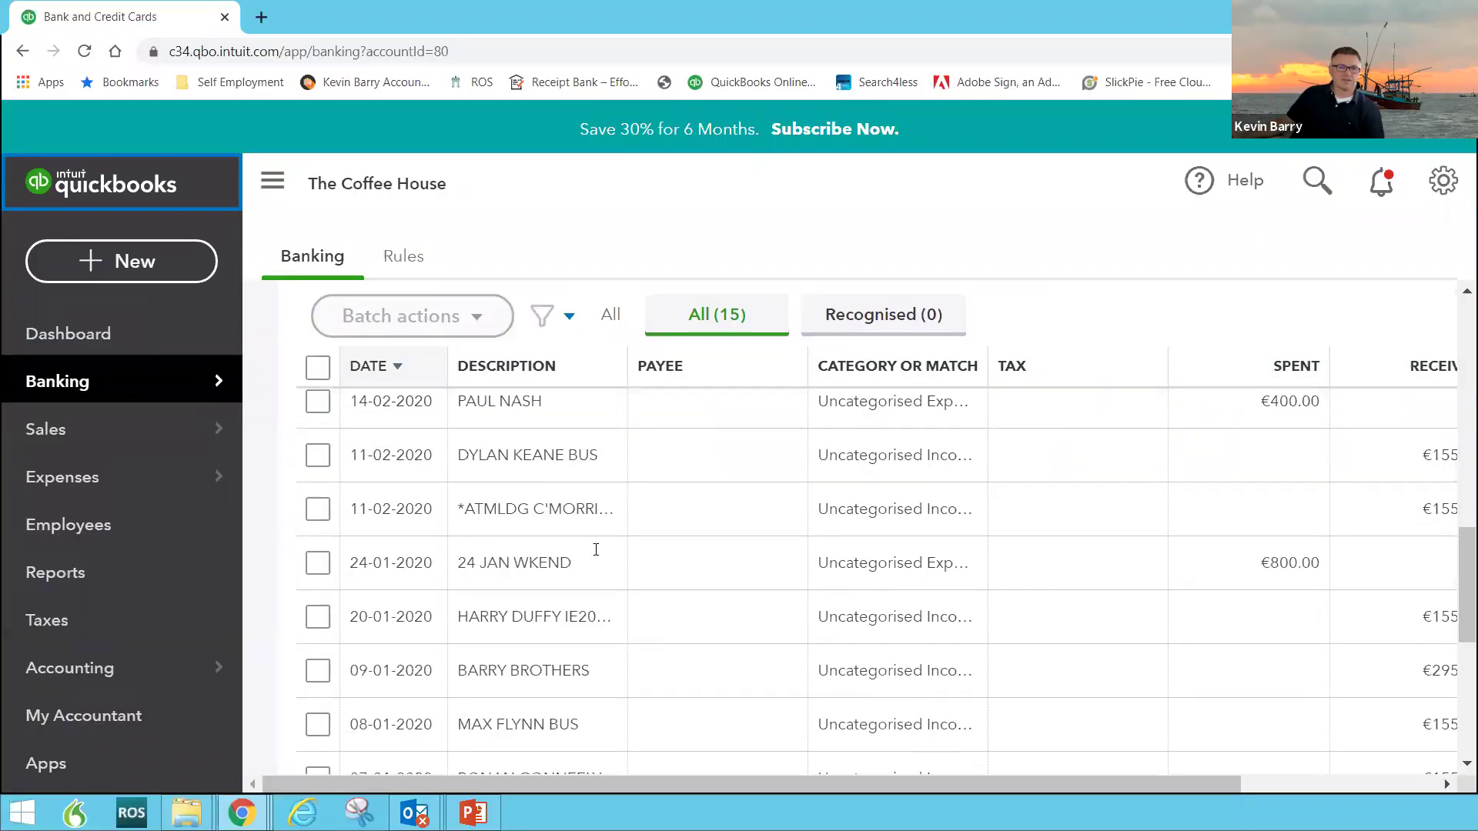
pyautogui.scroll(-3, 579, 548)
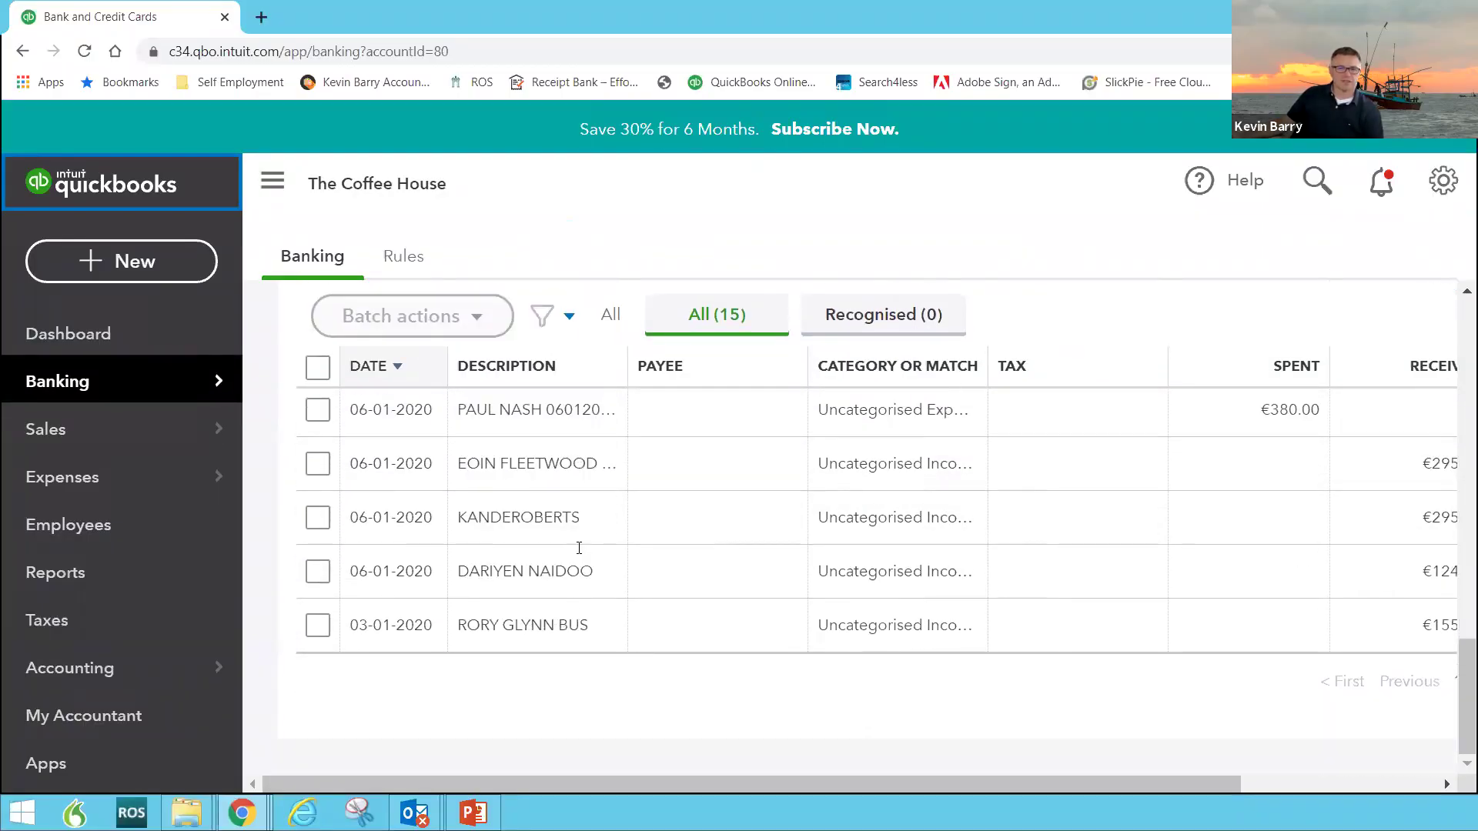
# Step: Look through the 15 For Review transactions out to the Action column, then open the Reviewed tab
pyautogui.scroll(8, 578, 547)
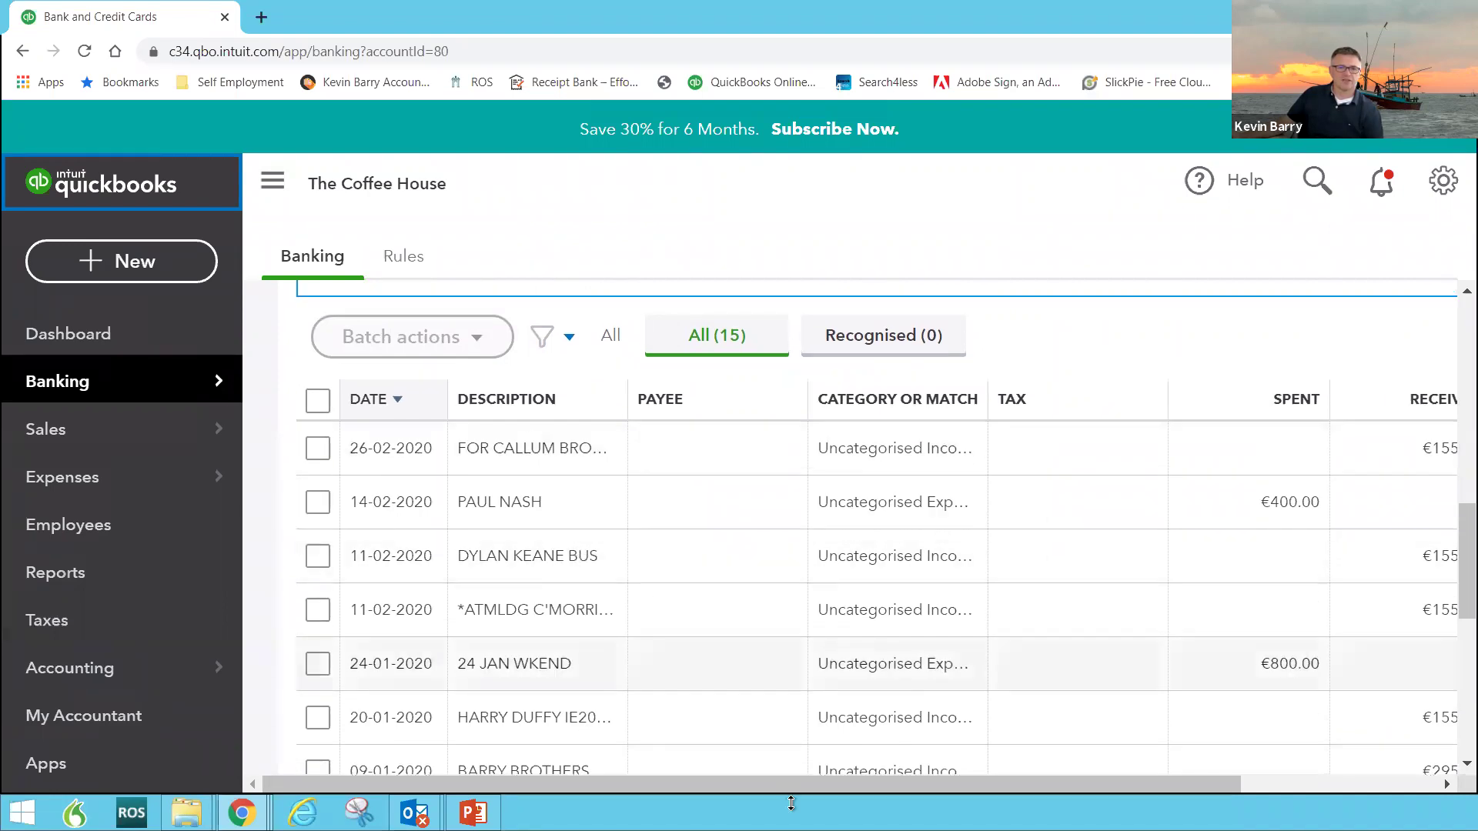
pyautogui.moveTo(843, 783); pyautogui.dragTo(1158, 770)
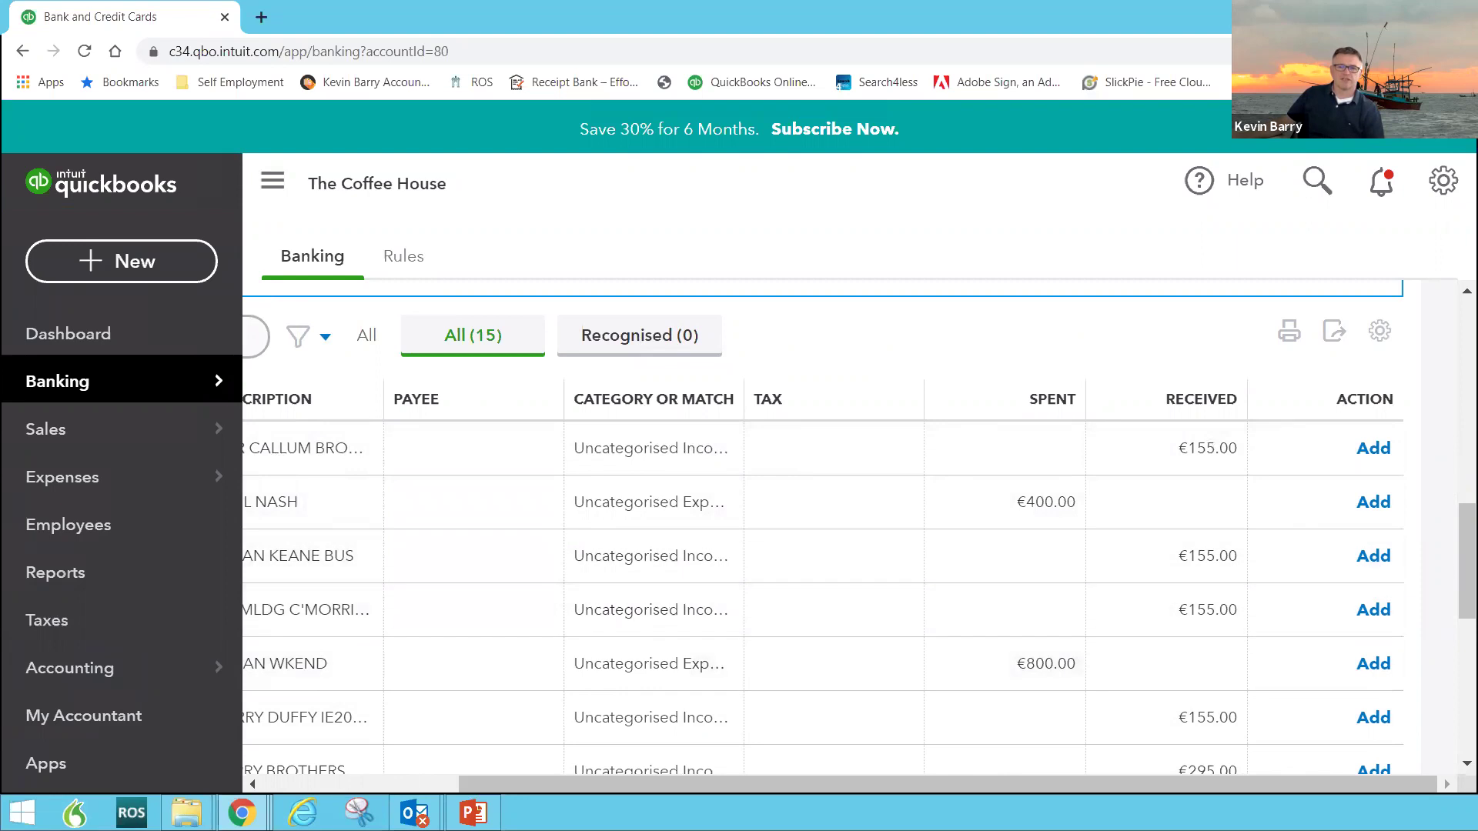
pyautogui.scroll(-7, 1459, 571)
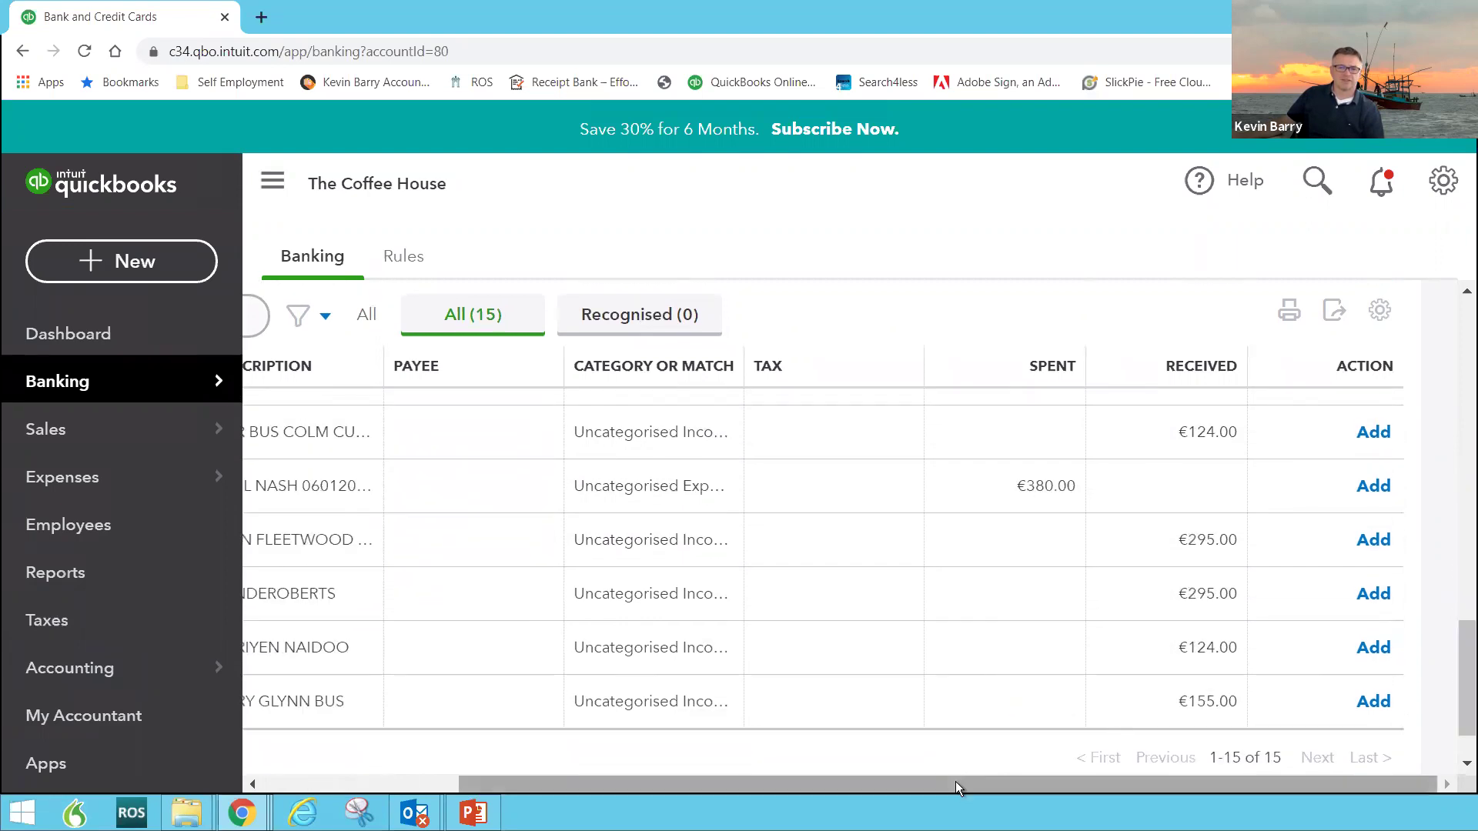
pyautogui.moveTo(954, 782); pyautogui.dragTo(603, 788)
pyautogui.scroll(1, 539, 607)
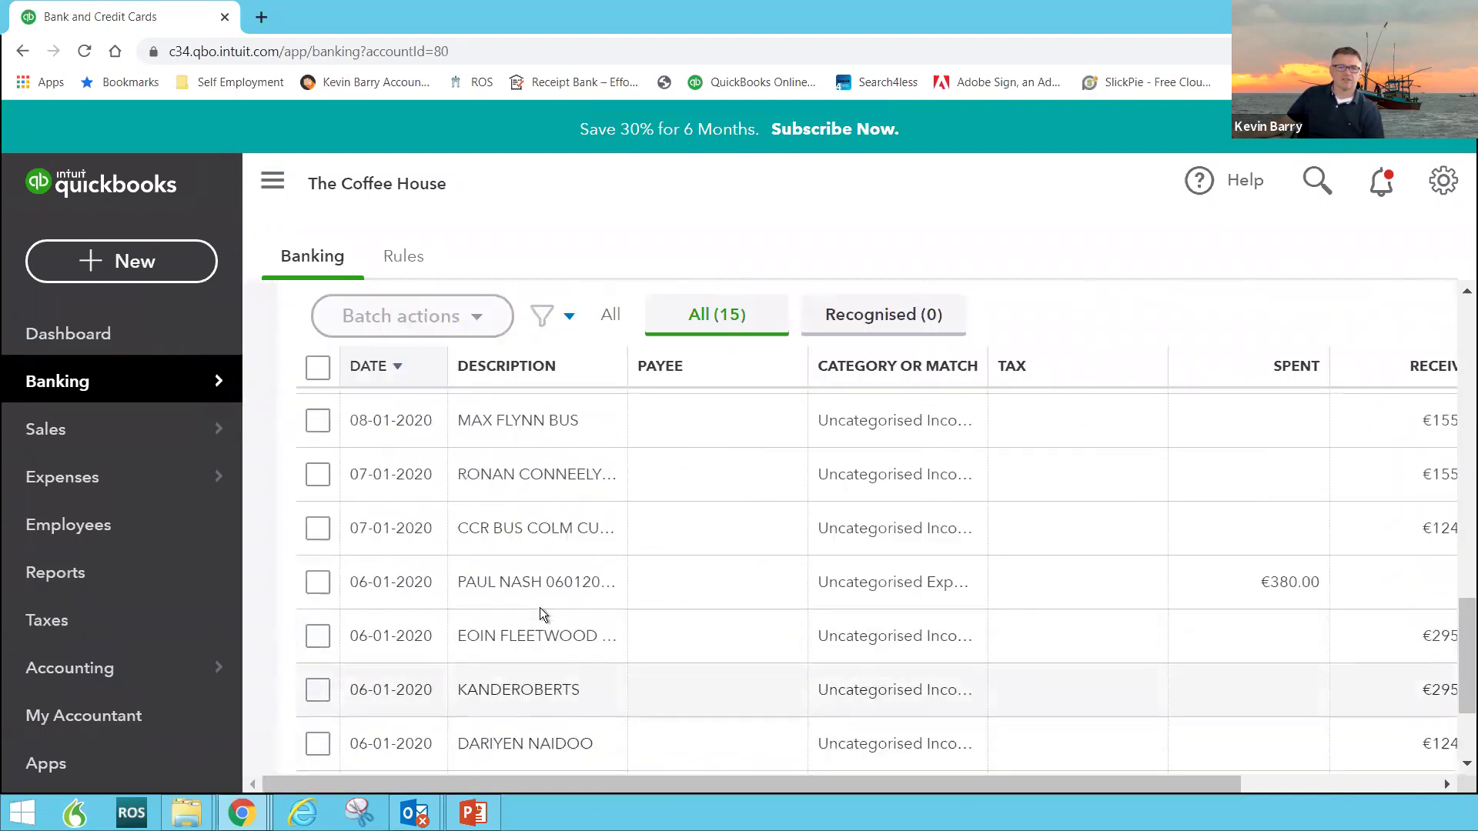
pyautogui.scroll(6, 539, 607)
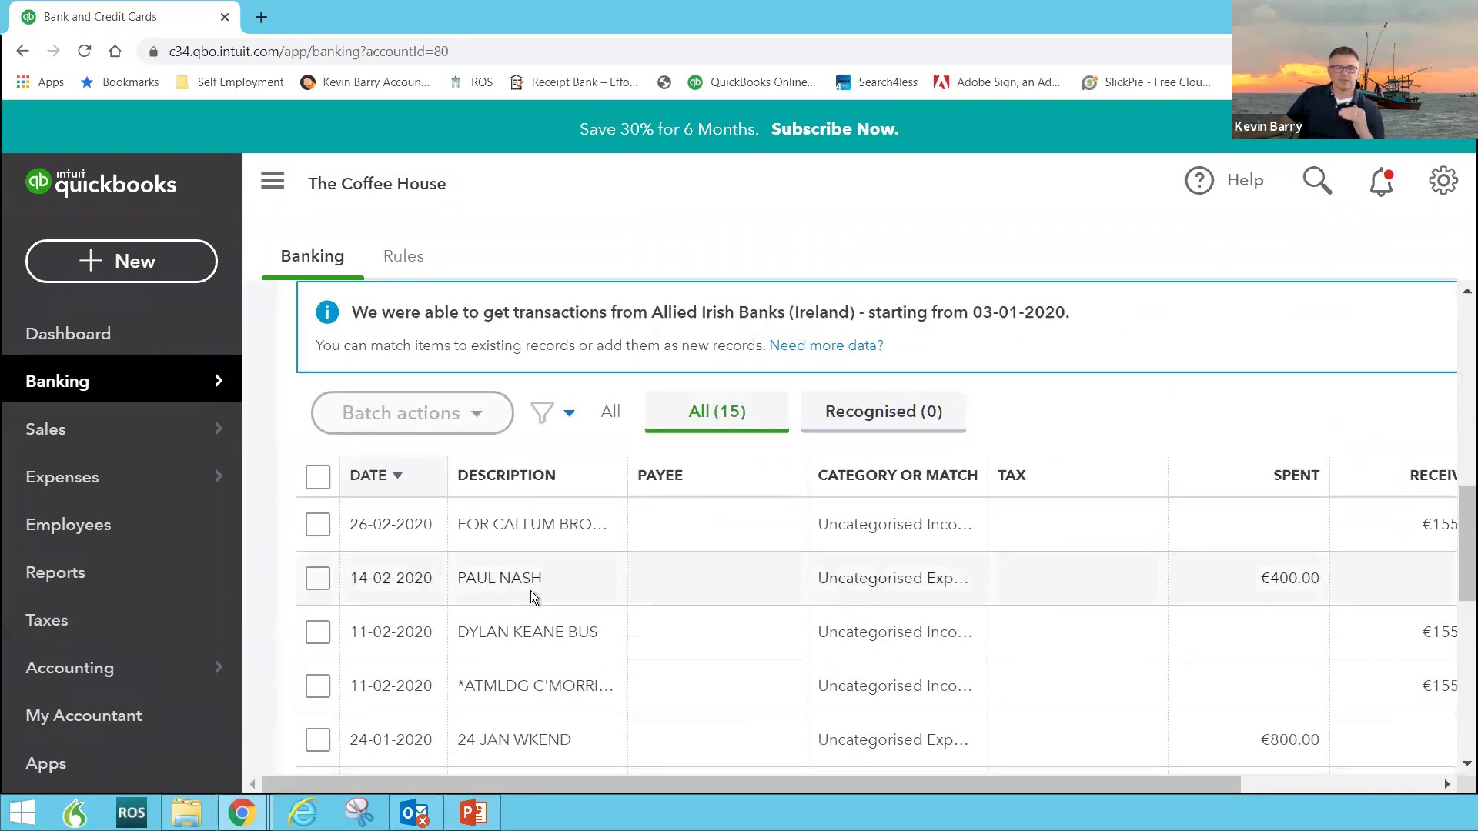
pyautogui.scroll(2, 530, 589)
pyautogui.click(533, 316)
pyautogui.scroll(3, 1139, 451)
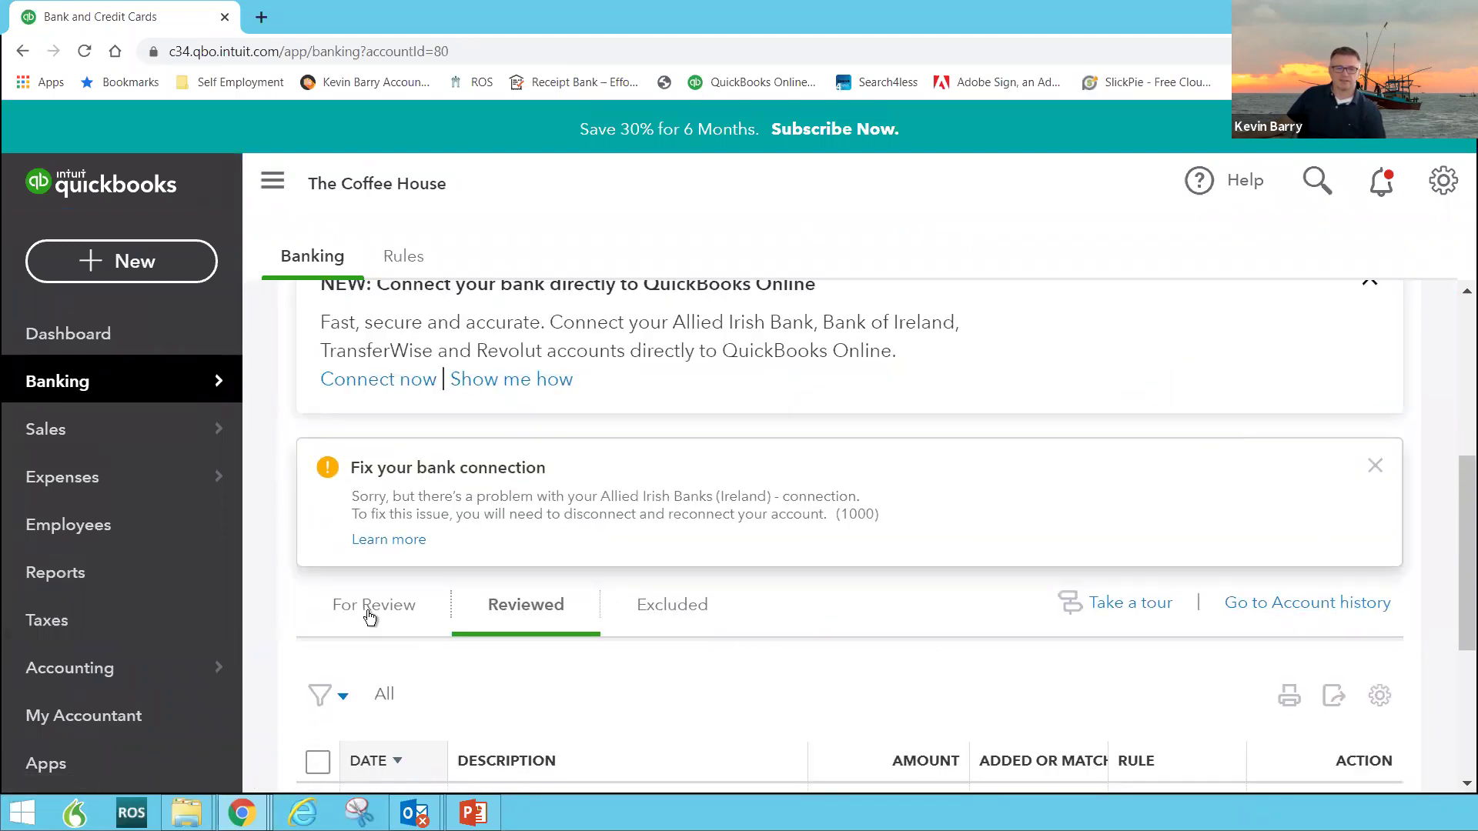
# Step: Expand the FEE-QTR quarterly fee row in Reviewed to see its bank details
pyautogui.scroll(-1, 371, 603)
pyautogui.scroll(-2, 539, 558)
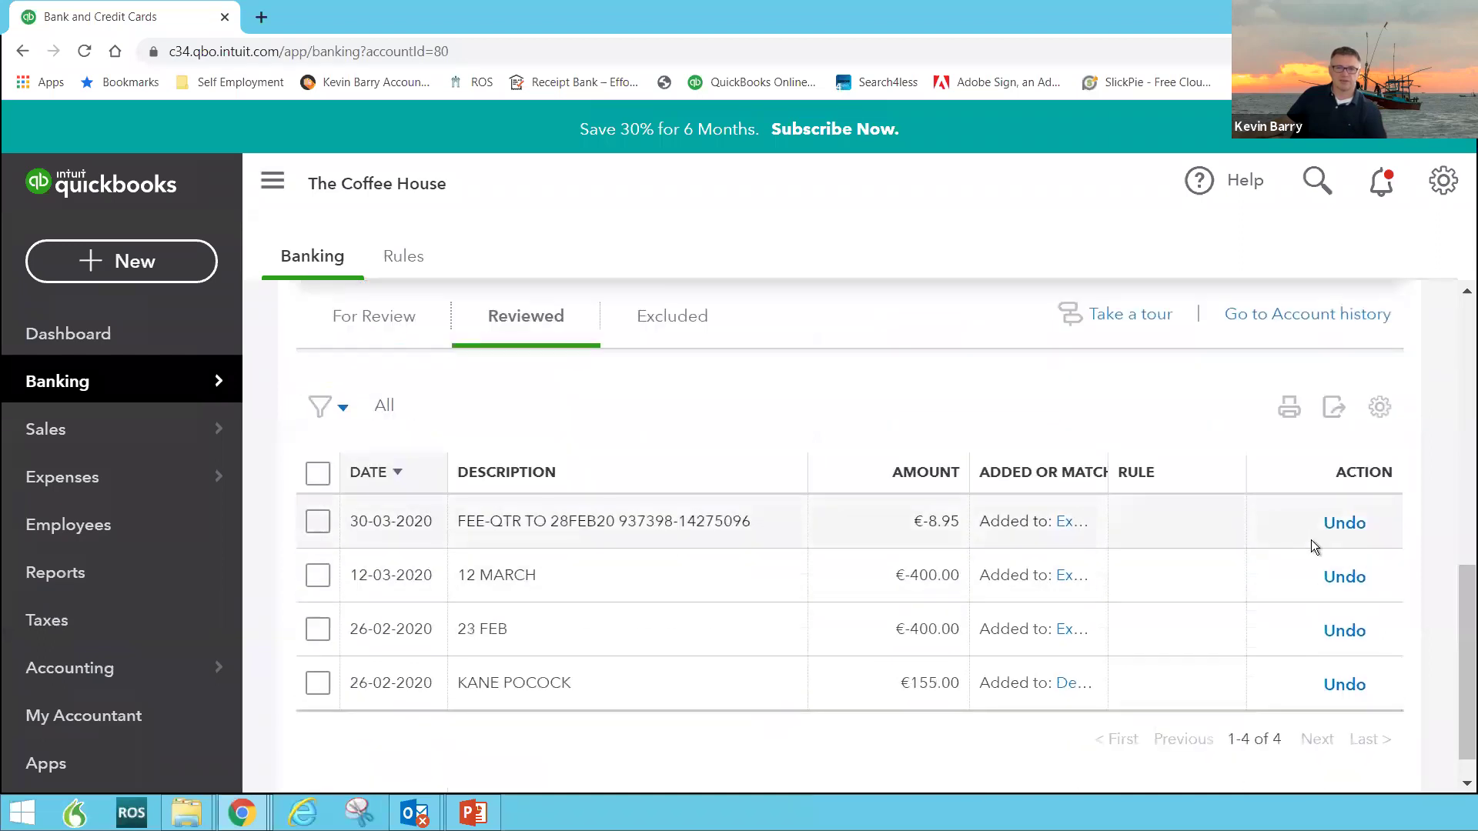
pyautogui.click(691, 522)
pyautogui.scroll(-2, 835, 587)
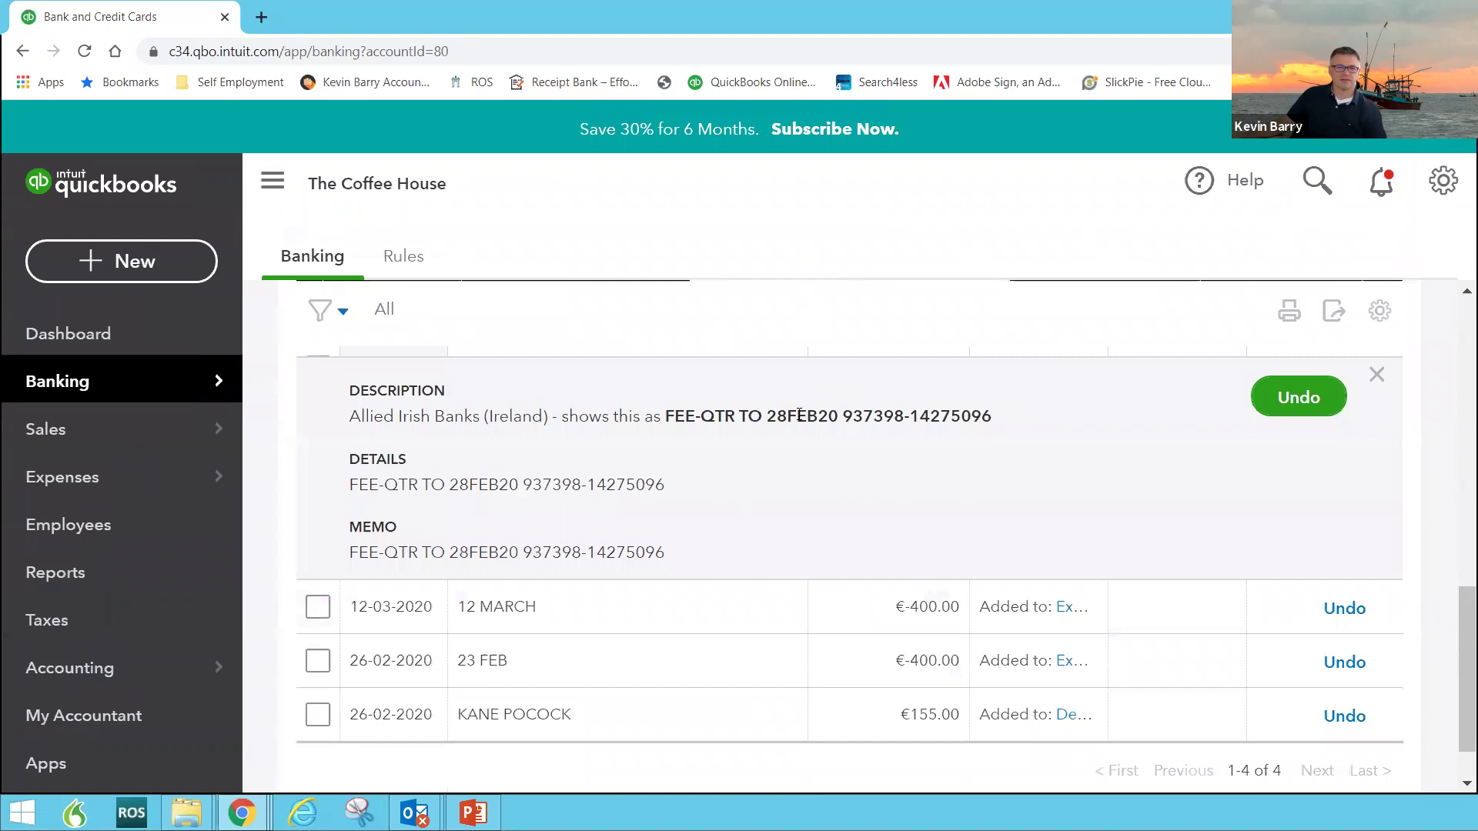
pyautogui.scroll(2, 1340, 423)
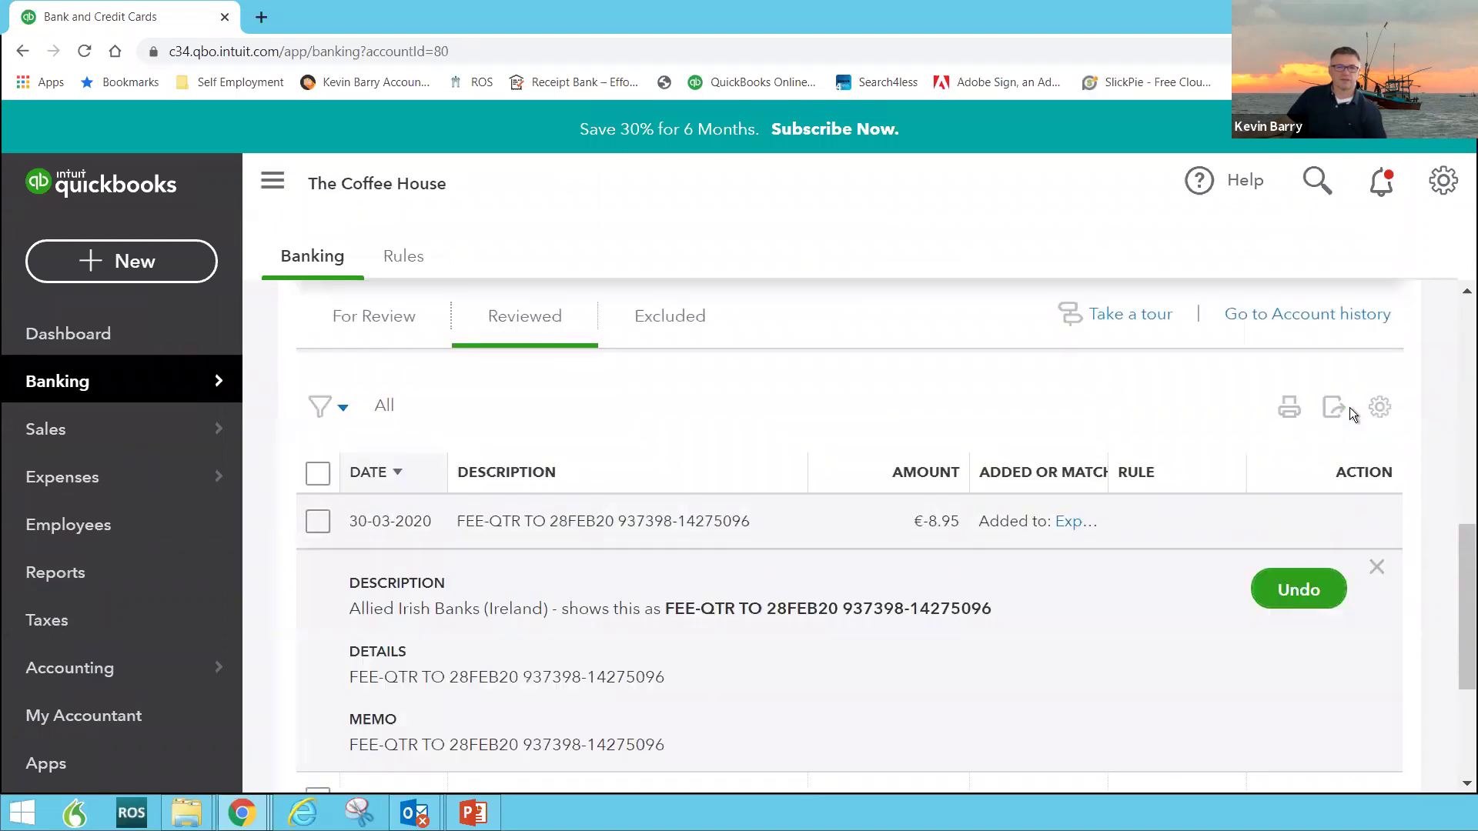
pyautogui.scroll(1, 492, 411)
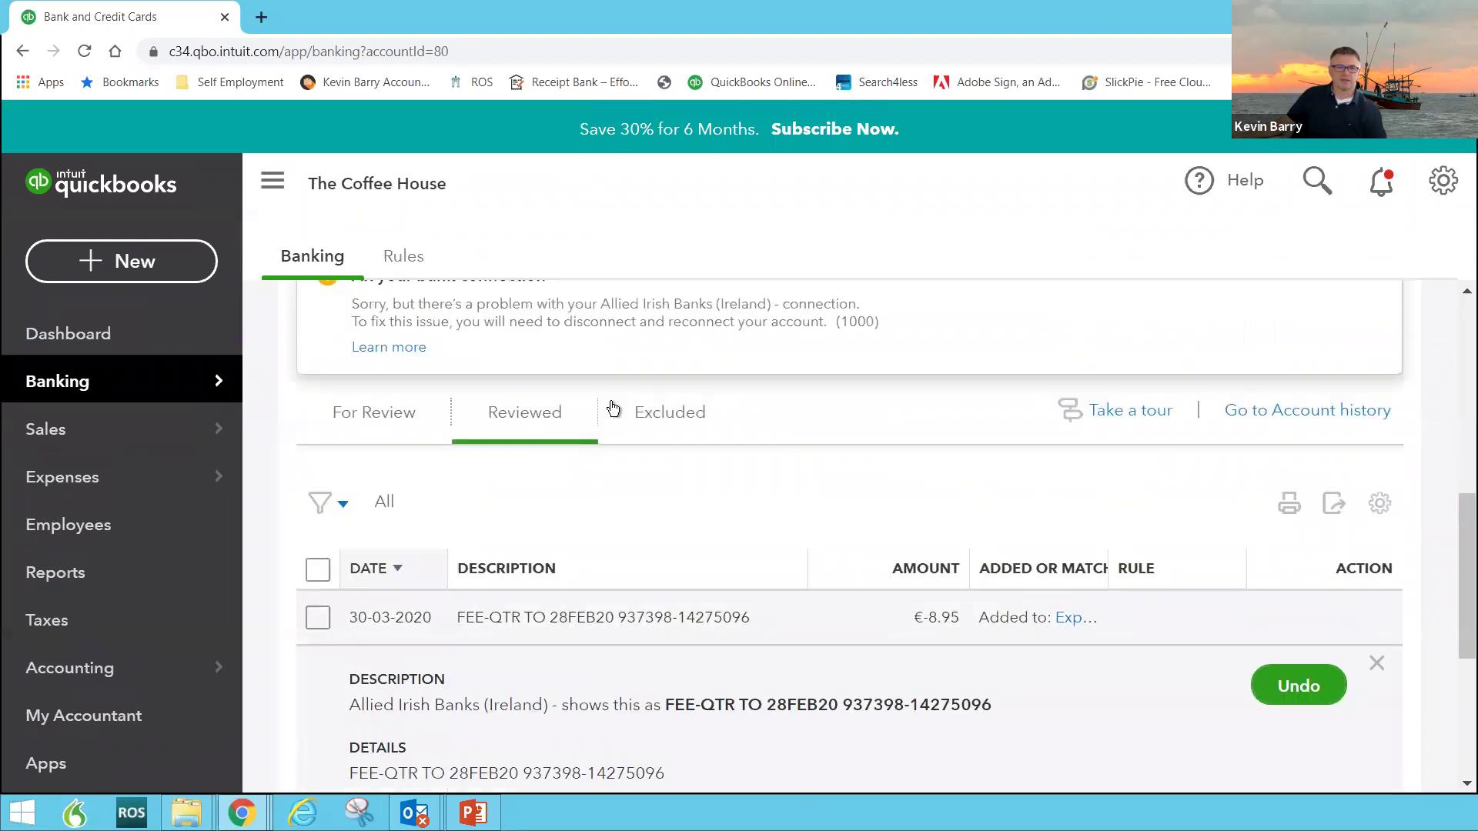
# Step: Go back to the For Review tab and scroll the pending transactions
pyautogui.click(387, 420)
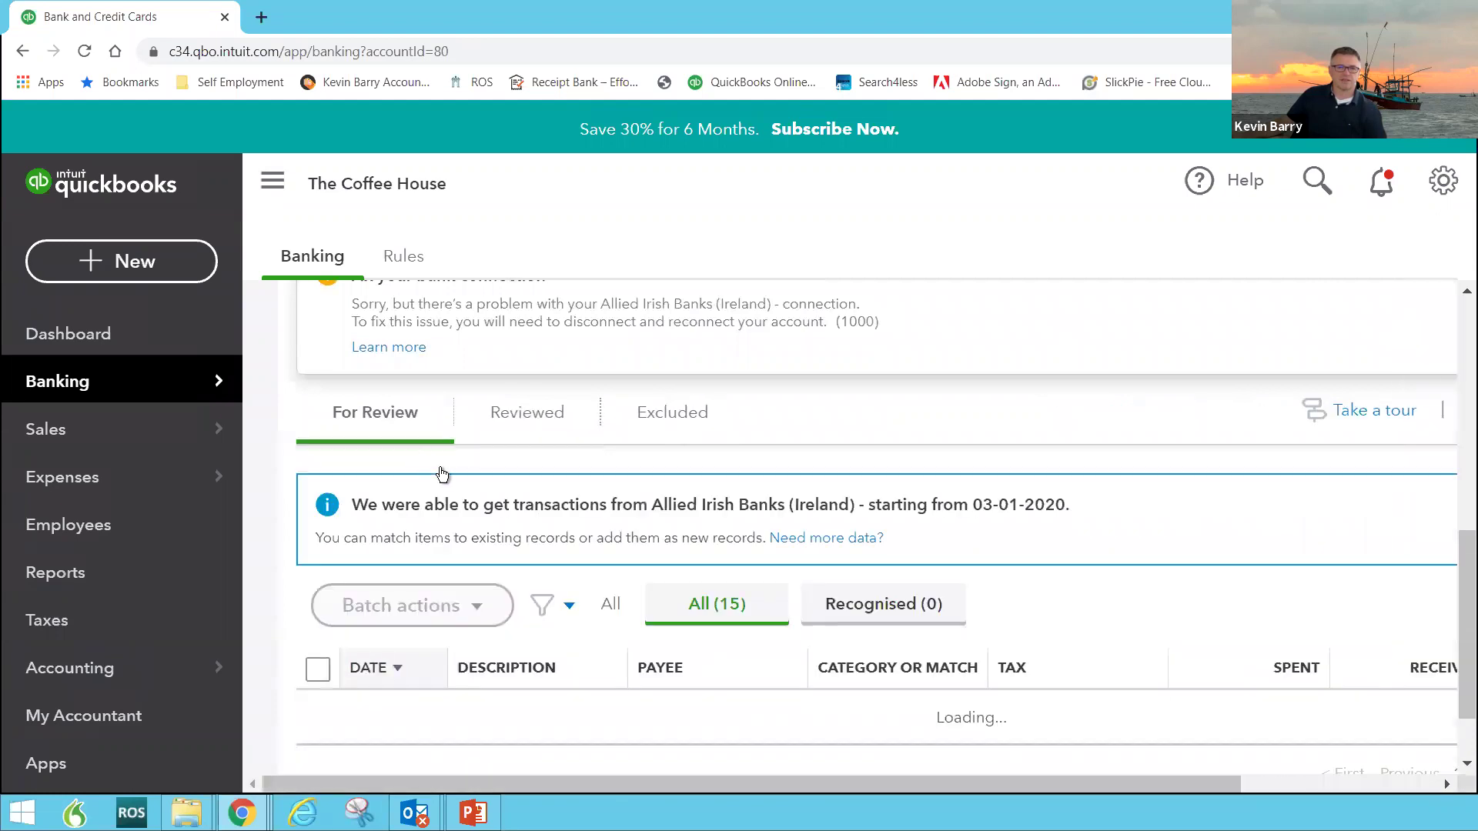
pyautogui.scroll(-5, 446, 481)
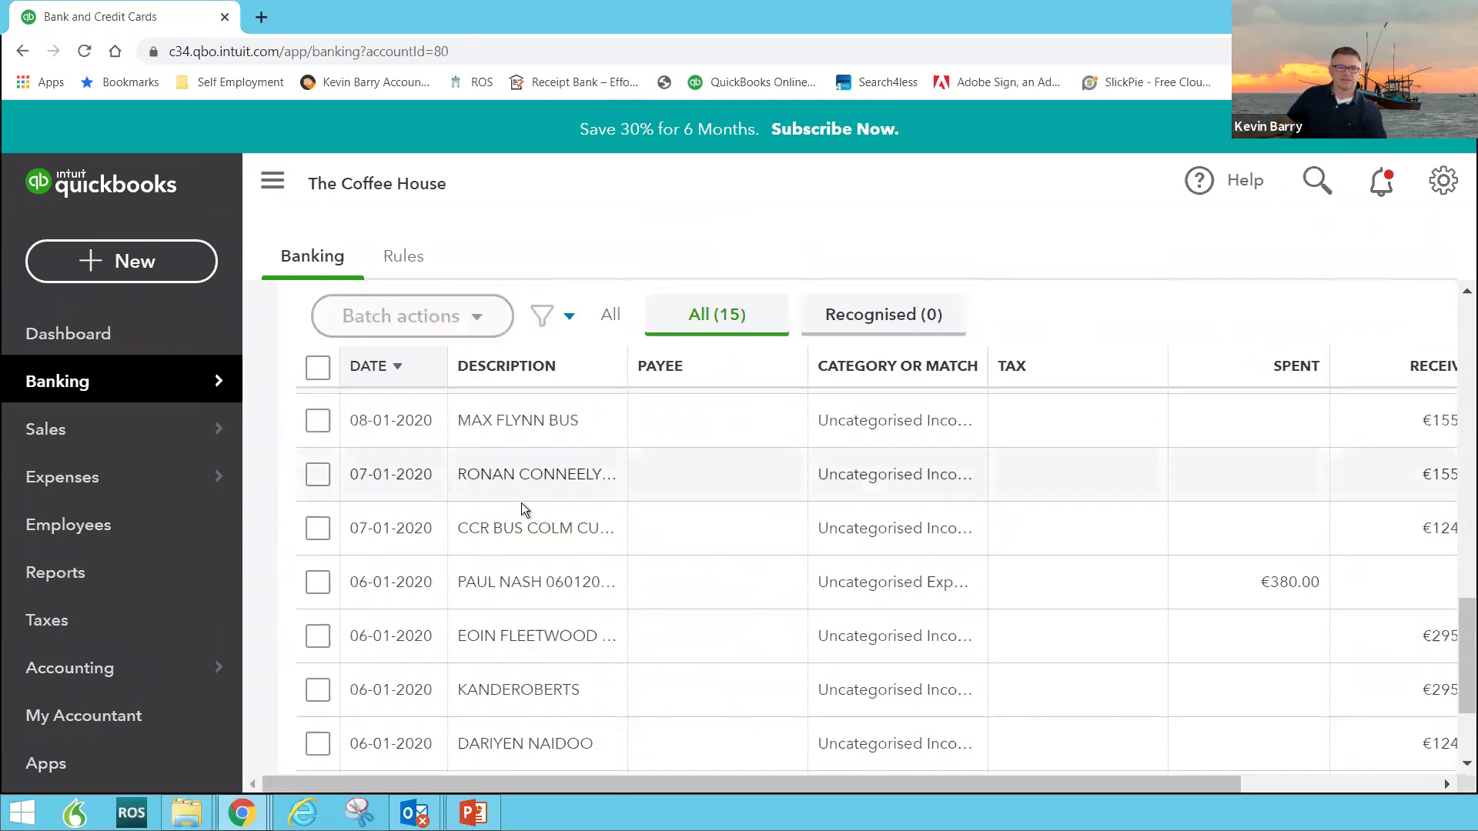
pyautogui.scroll(-3, 636, 543)
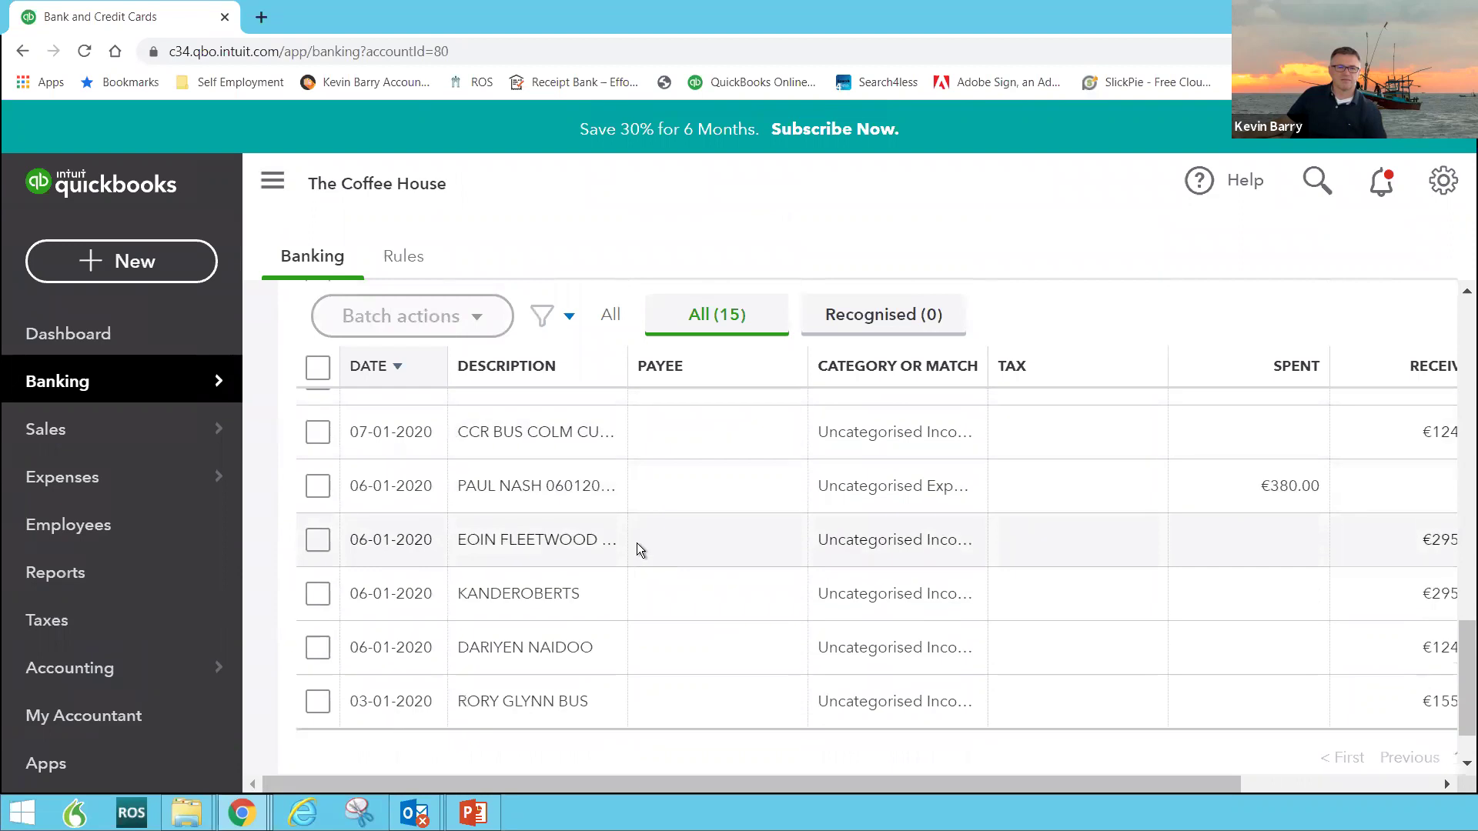
# Step: Return to the dashboard and view €-1,212 net income from €3,056 income and €4,268 expenses
pyautogui.click(117, 348)
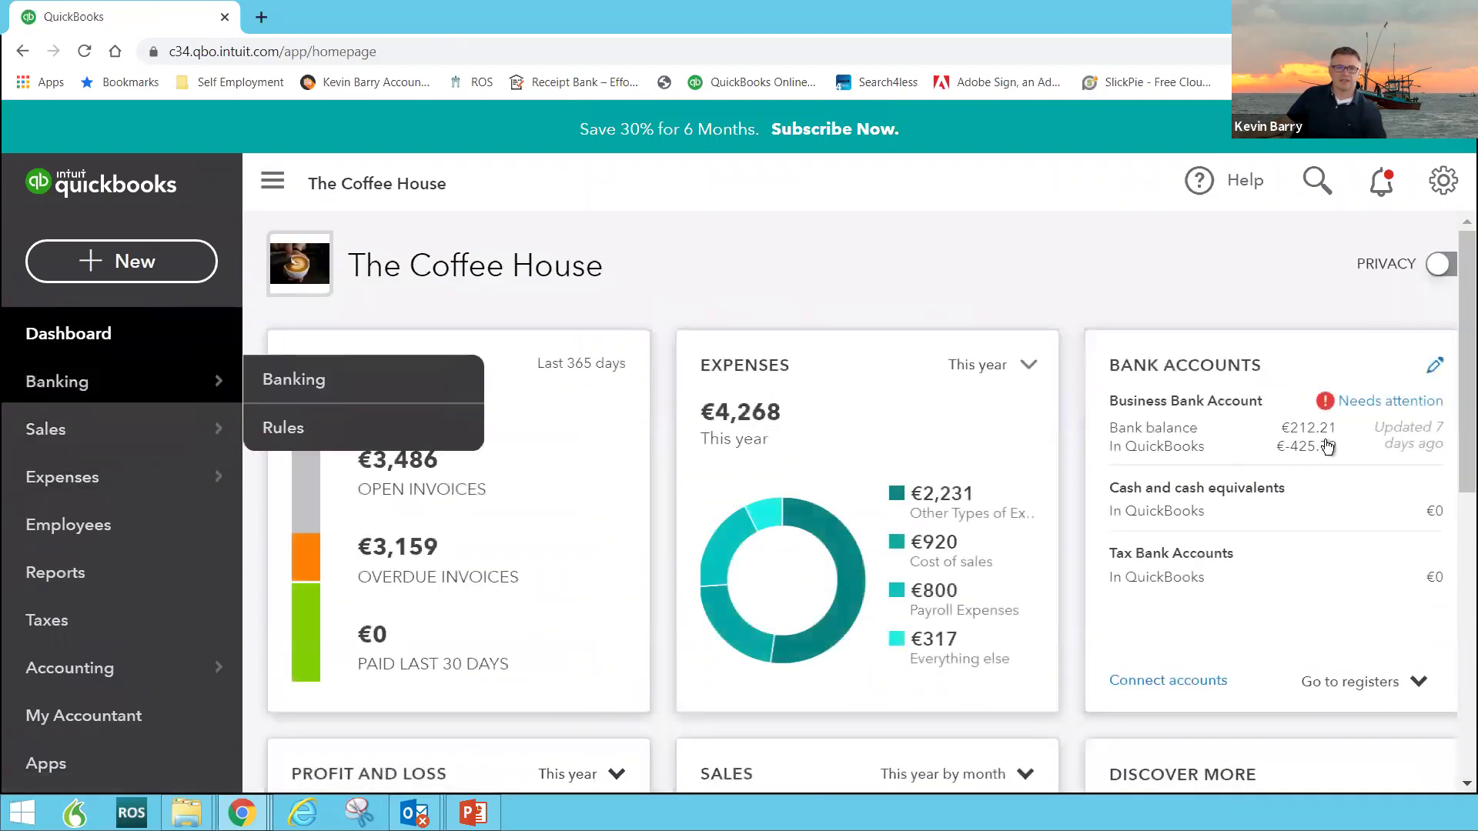
pyautogui.scroll(-6, 442, 528)
pyautogui.scroll(1, 424, 523)
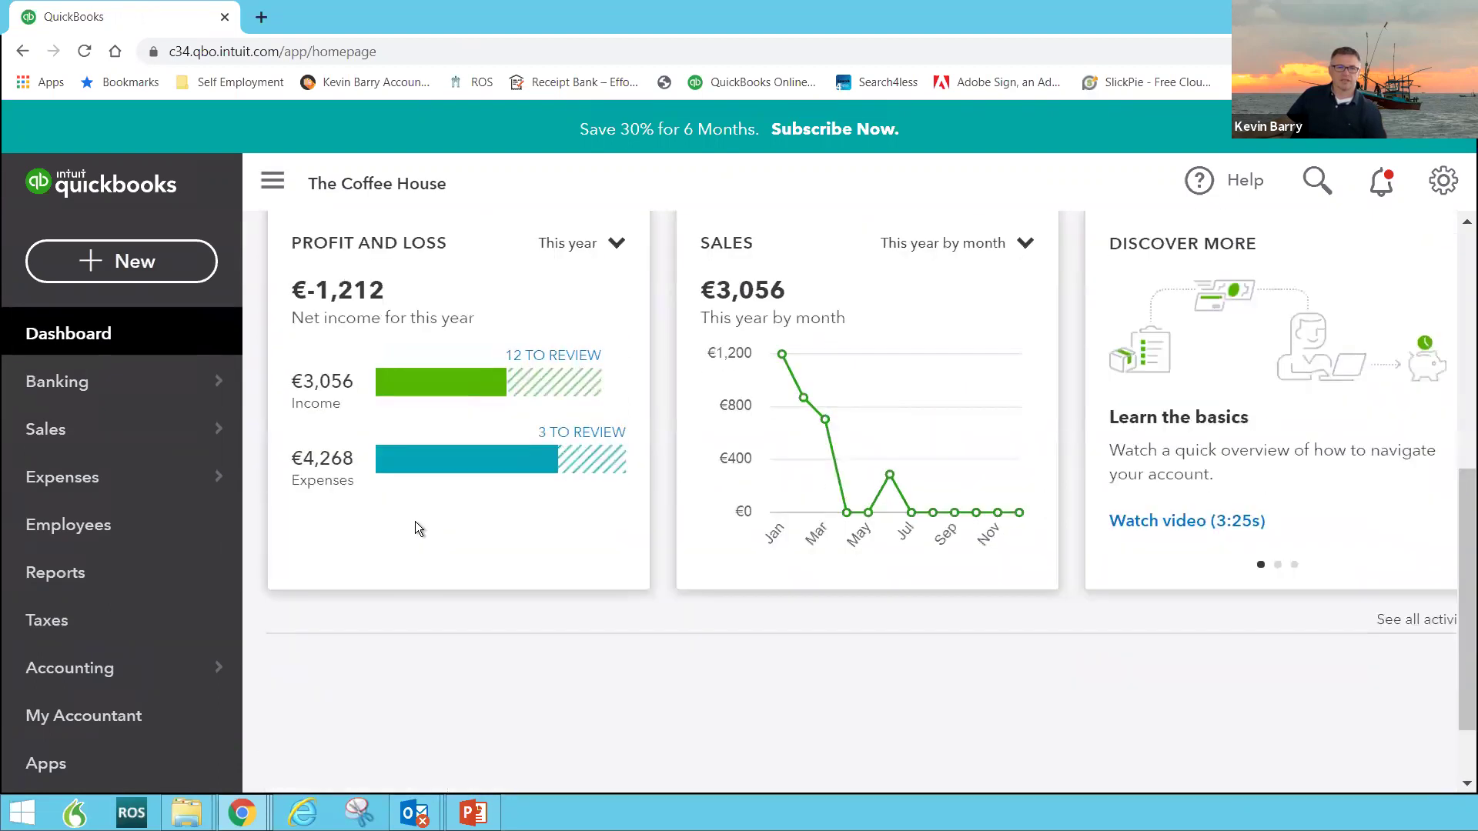
pyautogui.scroll(-1, 404, 506)
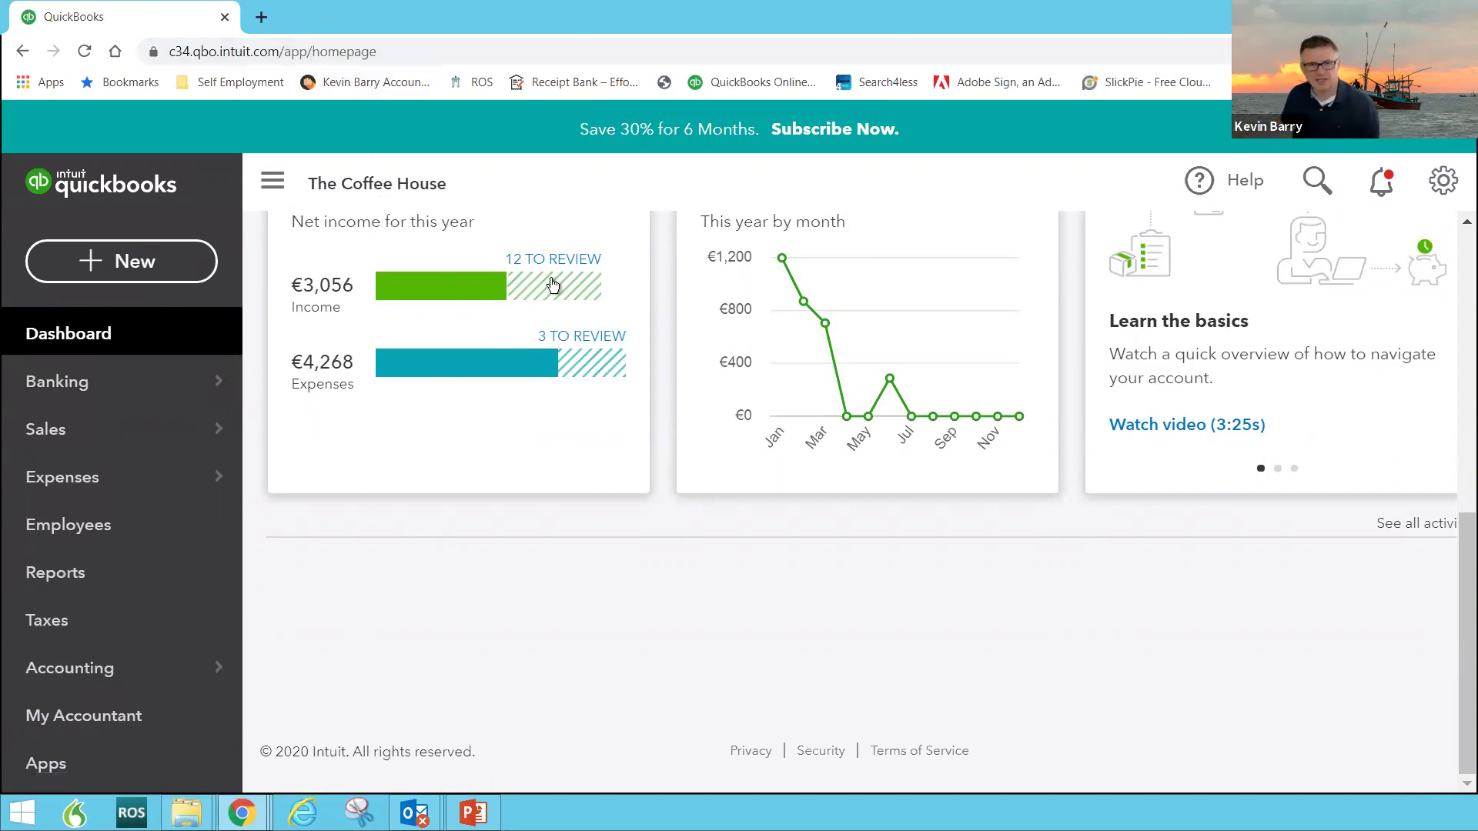
pyautogui.moveTo(473, 306)
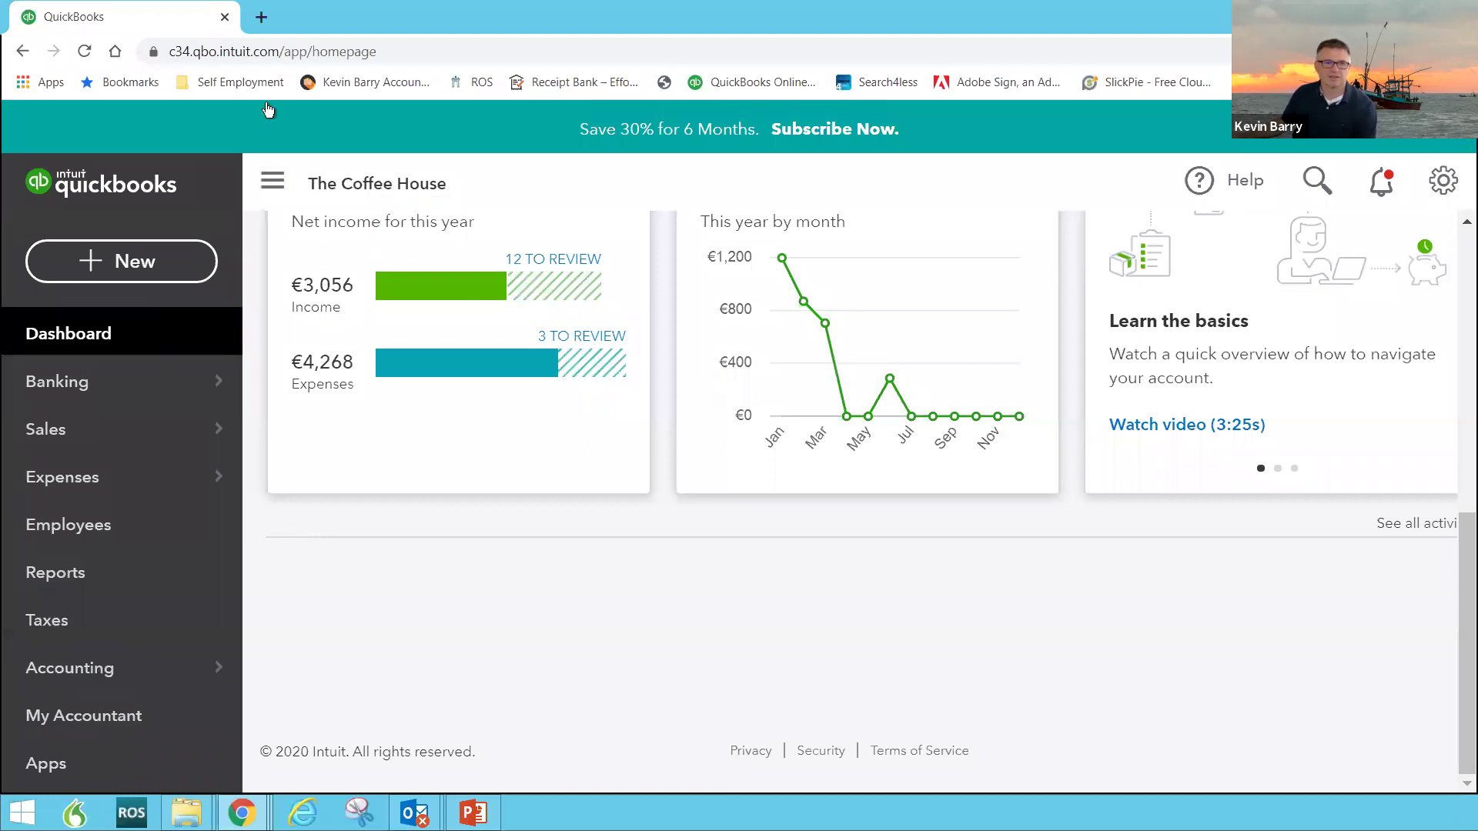